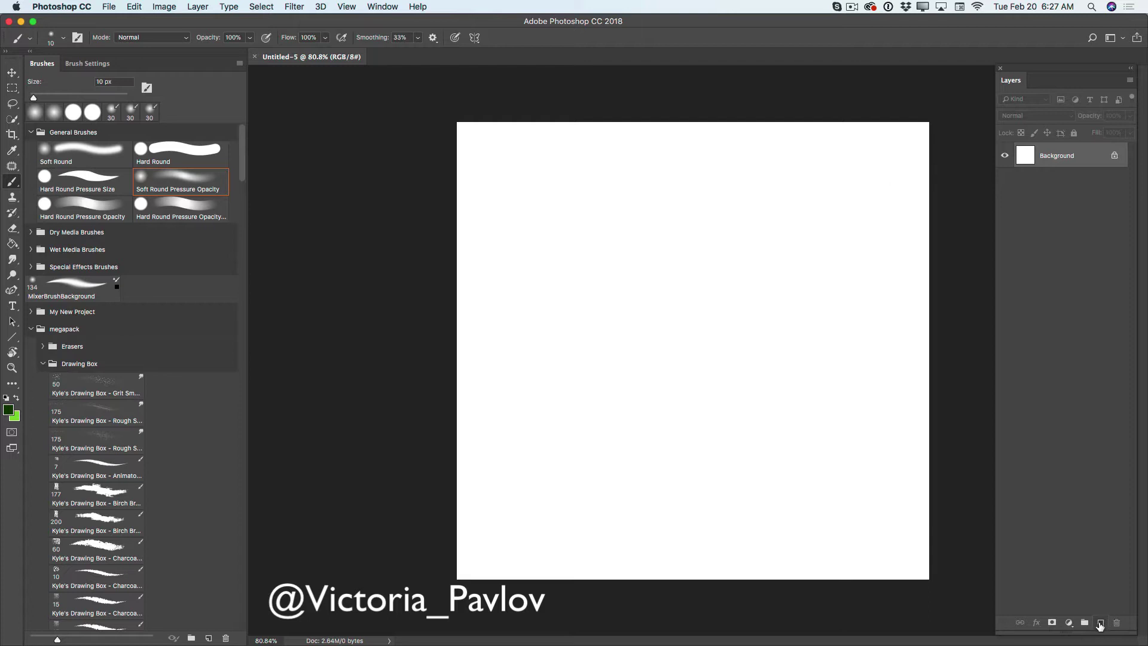
Step: Add a new layer above the background and set the foreground colour to medium grey 727272
left_click(1100, 624)
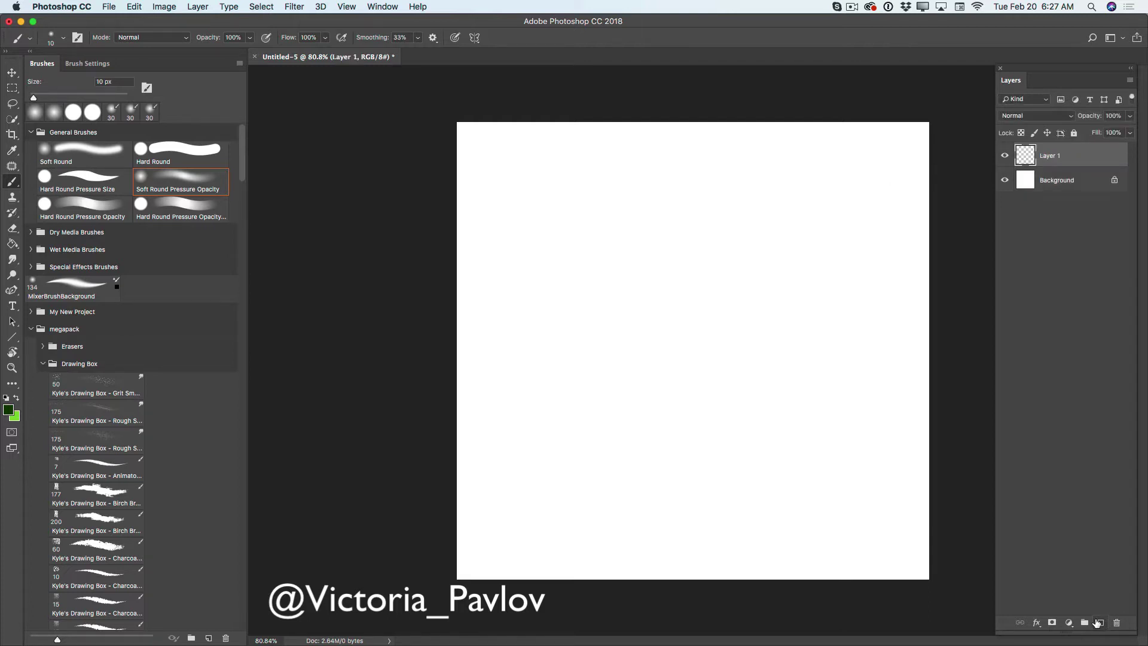
left_click(9, 409)
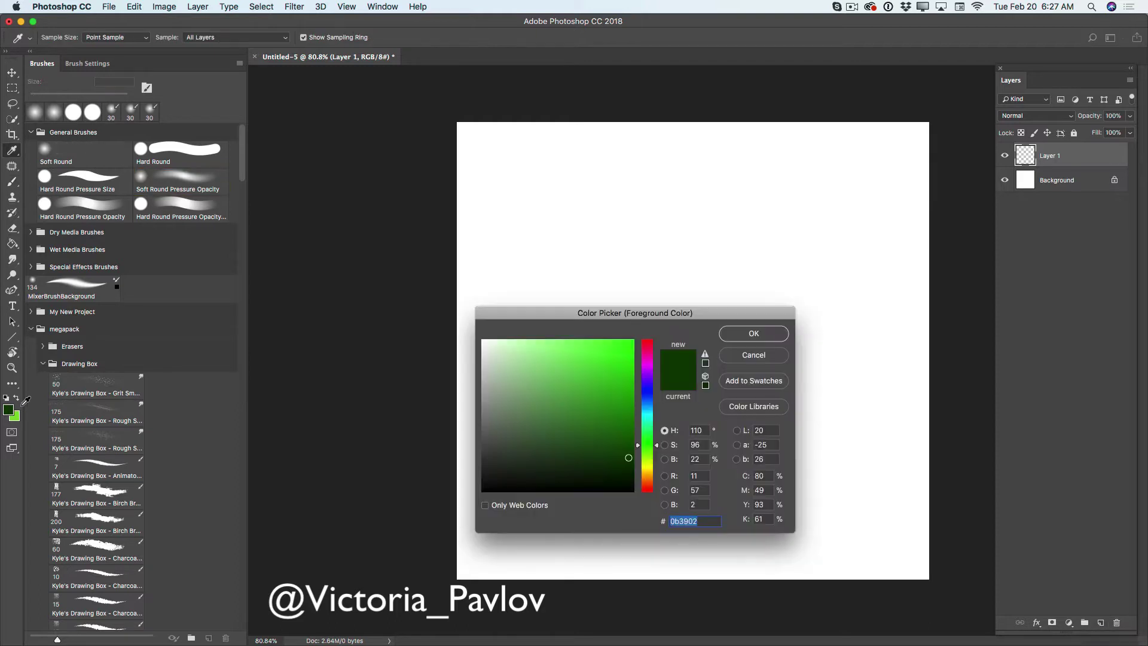
left_click_drag(485, 424, 480, 423)
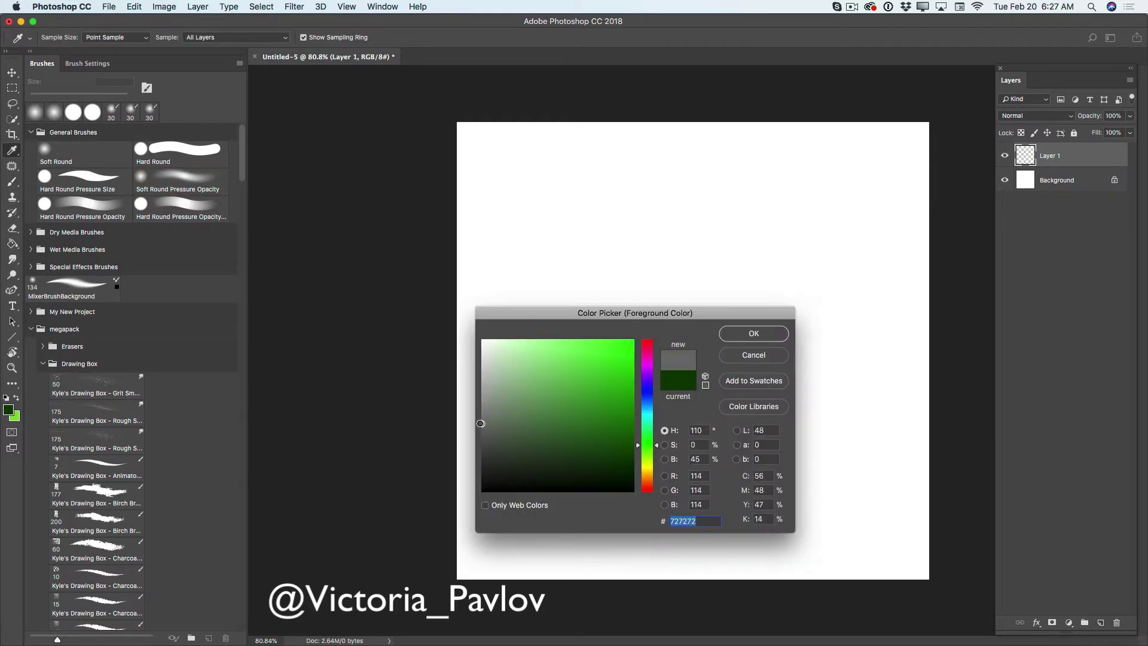
left_click(727, 332)
Step: Sketch the outline of a two-lobed, heart-shaped clover leaf in the upper canvas with an 8 px Soft Round Pressure Opacity brush
key("b")
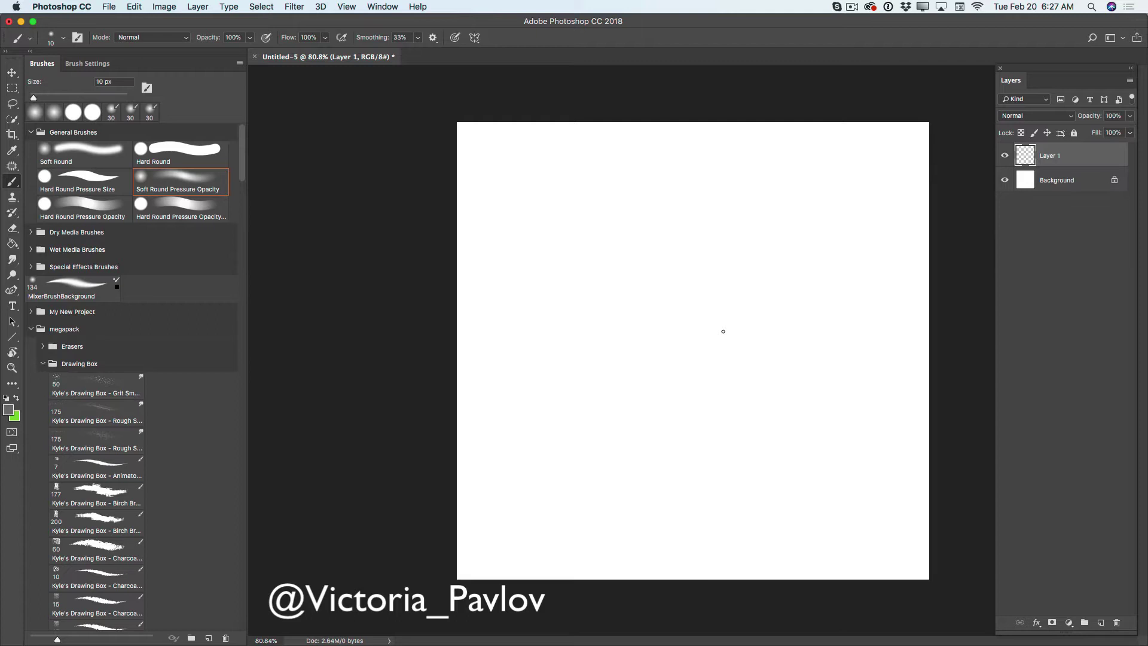
key("bracketleft")
left_click_drag(647, 205, 646, 207)
mouse_move(644, 209)
left_mouse_down()
mouse_move(643, 237)
mouse_move(685, 304)
left_mouse_up()
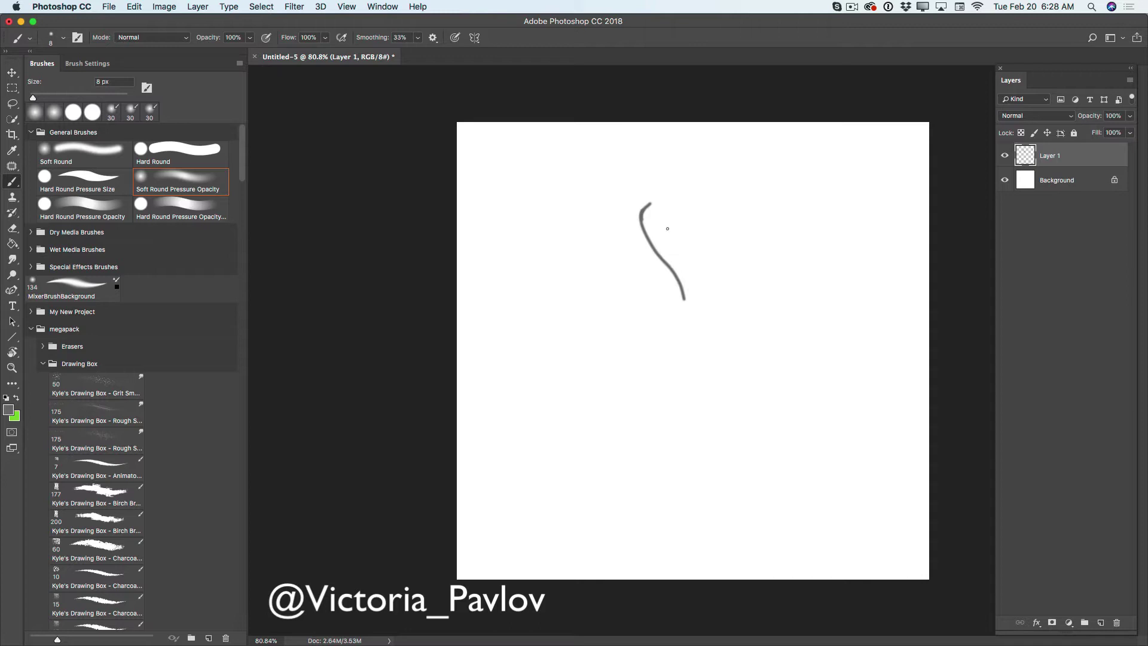
mouse_move(642, 210)
left_mouse_down()
mouse_move(661, 192)
mouse_move(688, 194)
mouse_move(710, 215)
mouse_move(687, 299)
left_mouse_up()
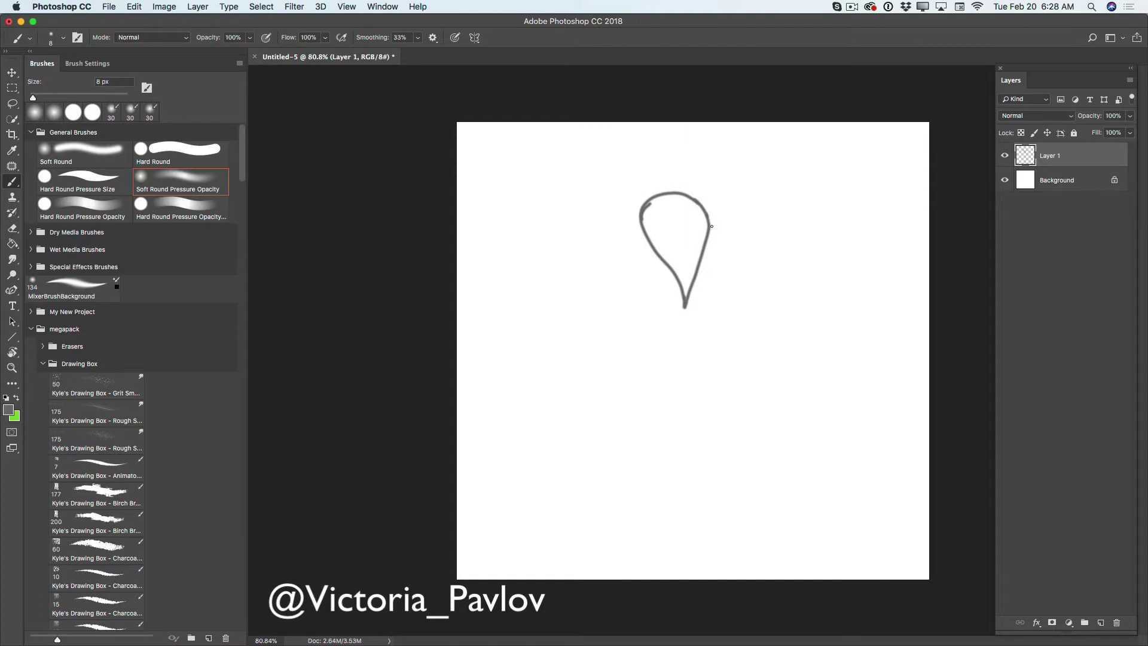
mouse_move(710, 226)
left_mouse_down()
mouse_move(749, 217)
mouse_move(764, 255)
mouse_move(685, 308)
left_mouse_up()
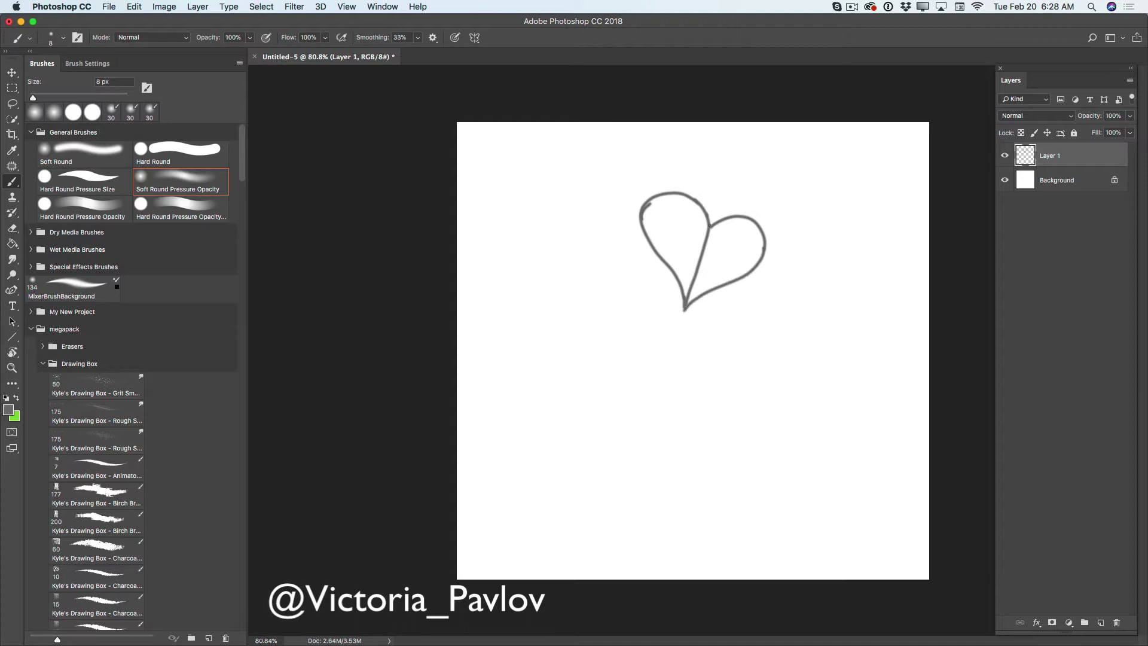
mouse_move(710, 225)
left_mouse_down()
mouse_move(768, 225)
mouse_move(770, 258)
mouse_move(771, 242)
mouse_move(752, 276)
mouse_move(686, 309)
mouse_move(680, 280)
mouse_move(682, 316)
left_mouse_up()
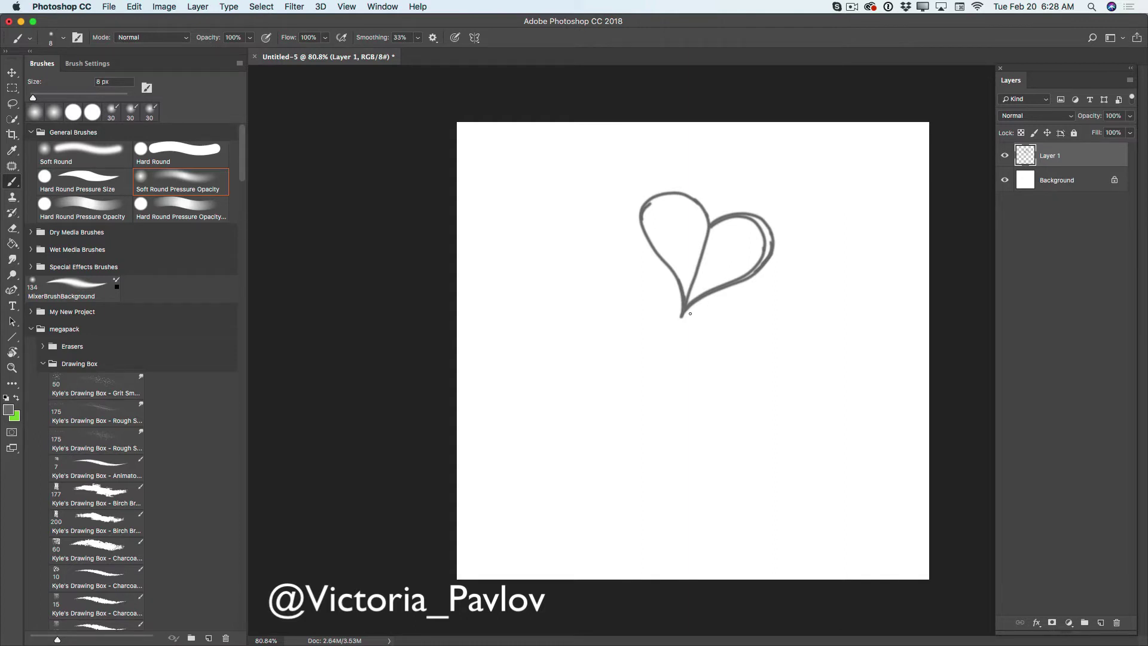
Step: Duplicate the leaf layer, rotate the copy about 90° clockwise and place it right of the first leaf with their tips meeting
left_click_drag(1076, 157, 1099, 622)
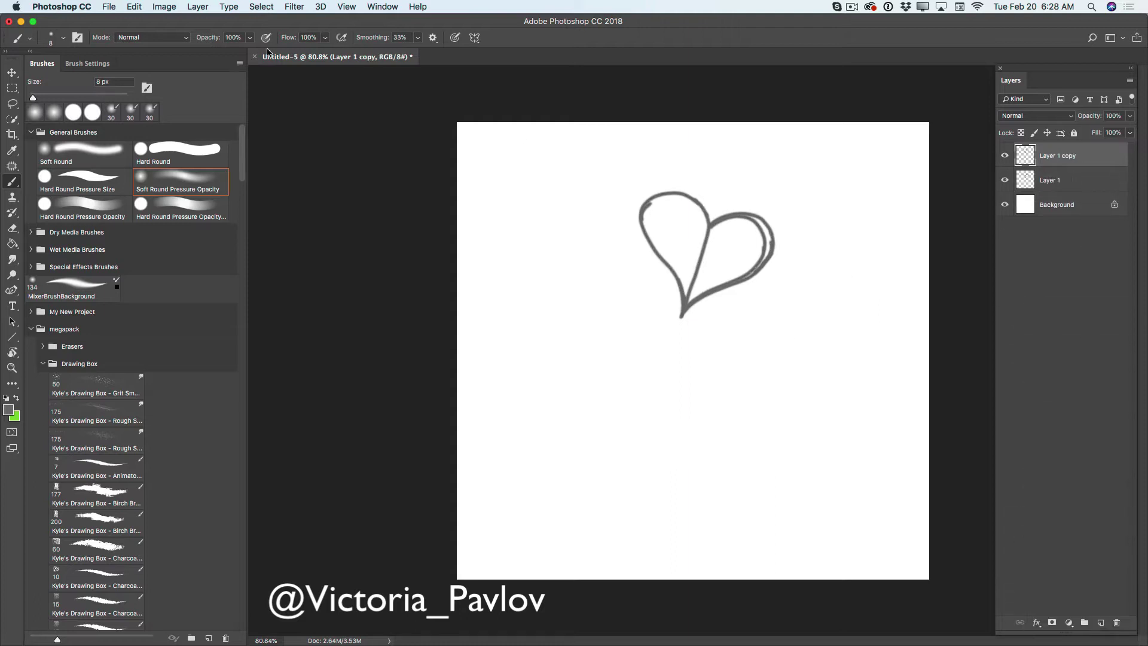
left_click(12, 71)
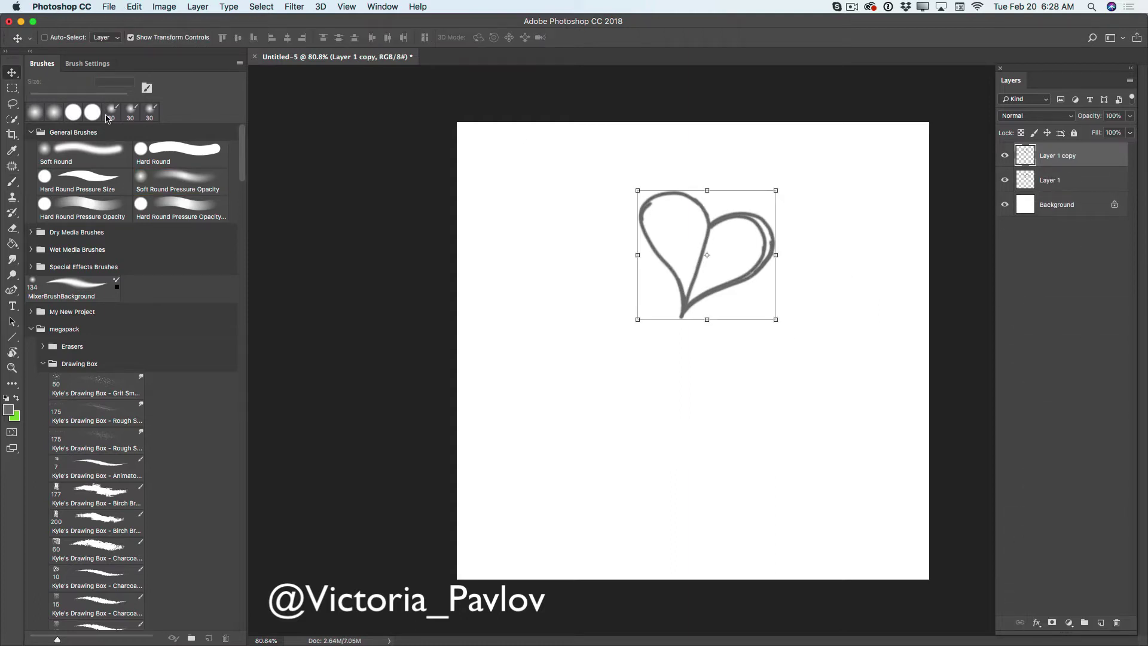
left_click_drag(711, 278, 741, 326)
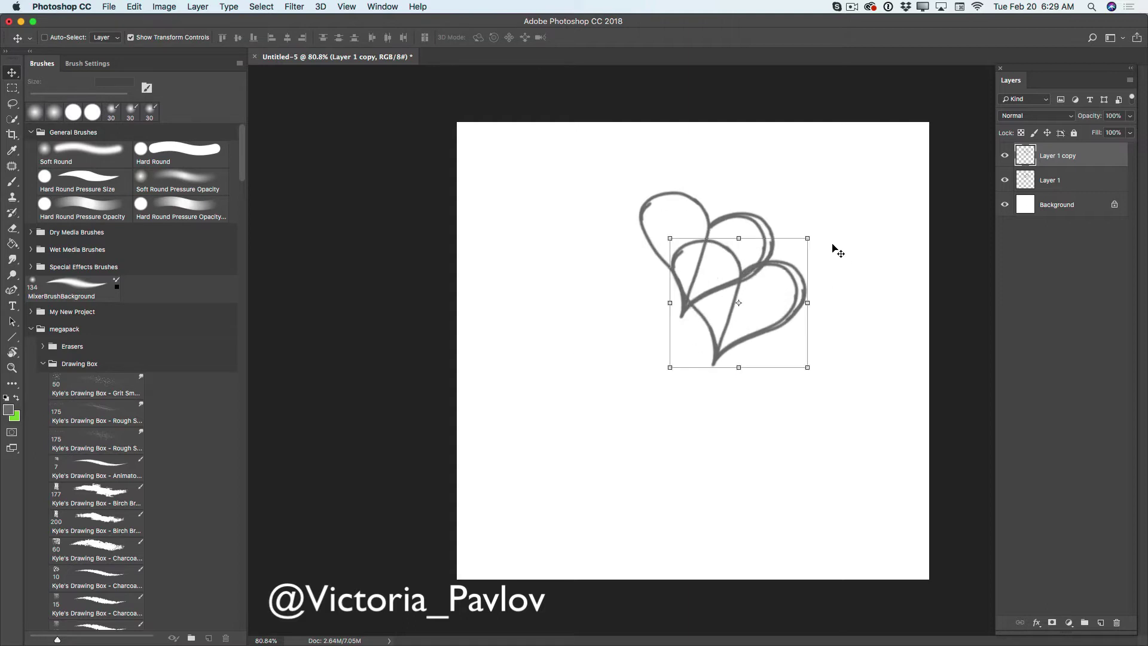
left_click_drag(818, 232, 828, 372)
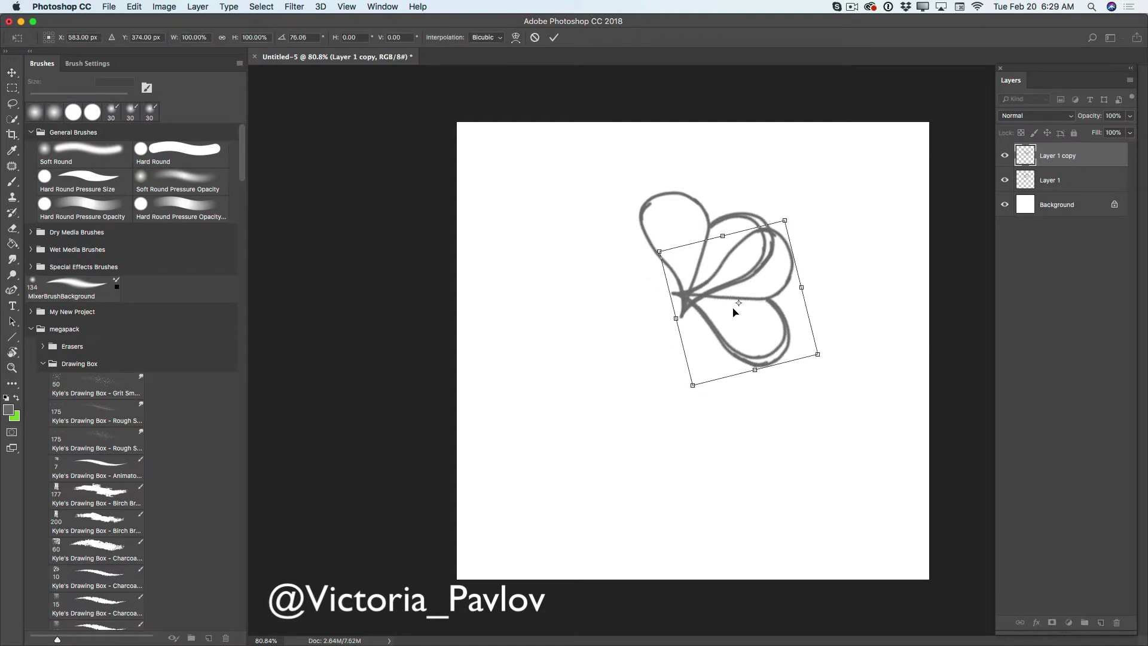
left_click_drag(732, 313, 743, 338)
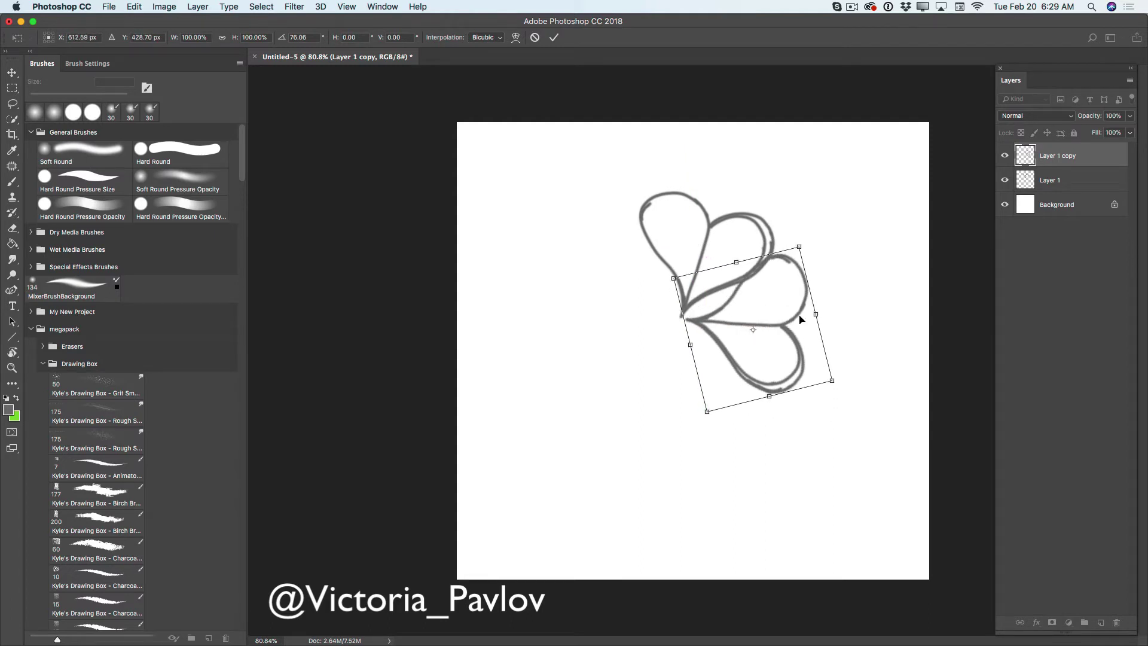
left_click_drag(825, 295, 839, 313)
left_click_drag(753, 318, 744, 334)
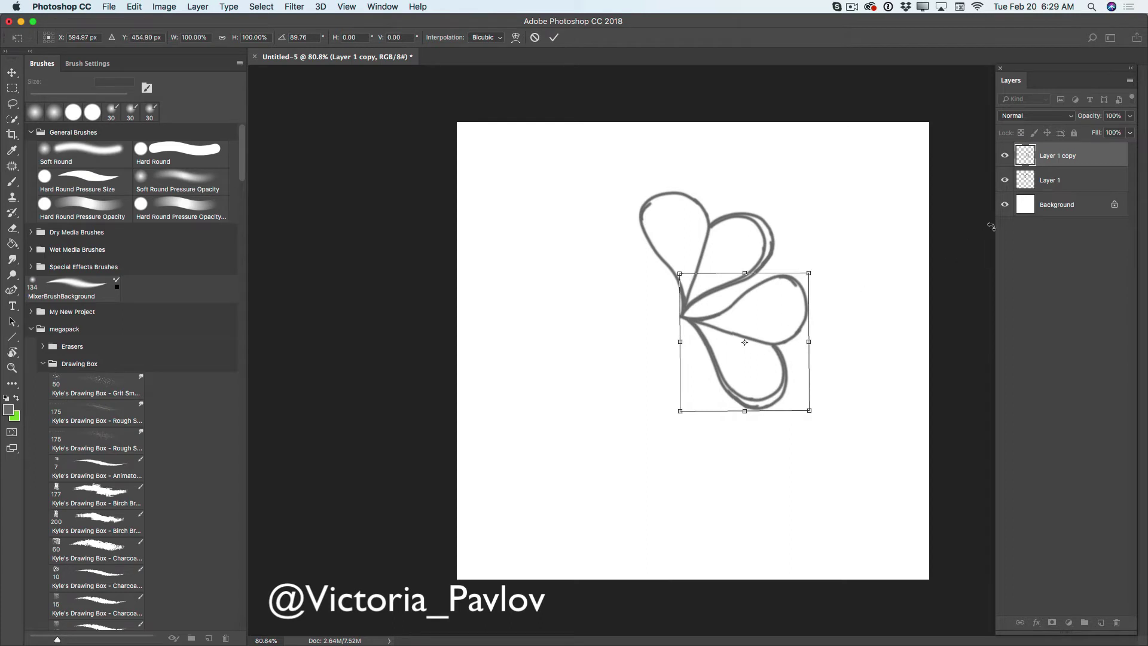
left_click(555, 37)
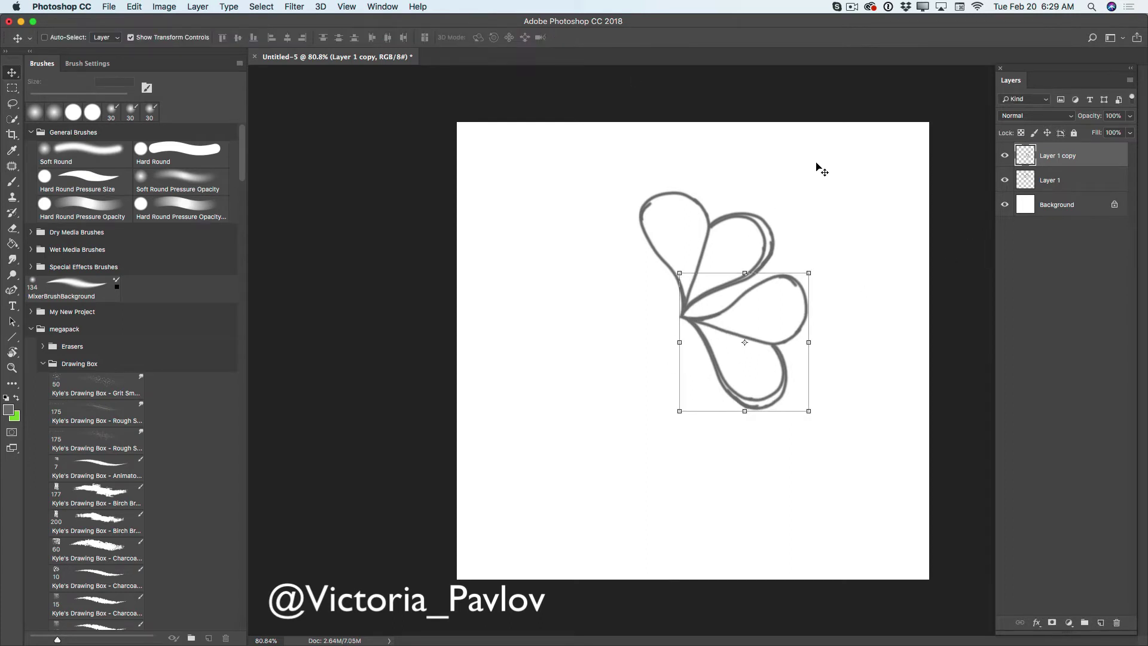
Step: Duplicate the rotated leaf, mirror the copy horizontally, rotate it about 32° and place it as the left leaf with its tip at the centre
left_click_drag(1070, 157, 1104, 622)
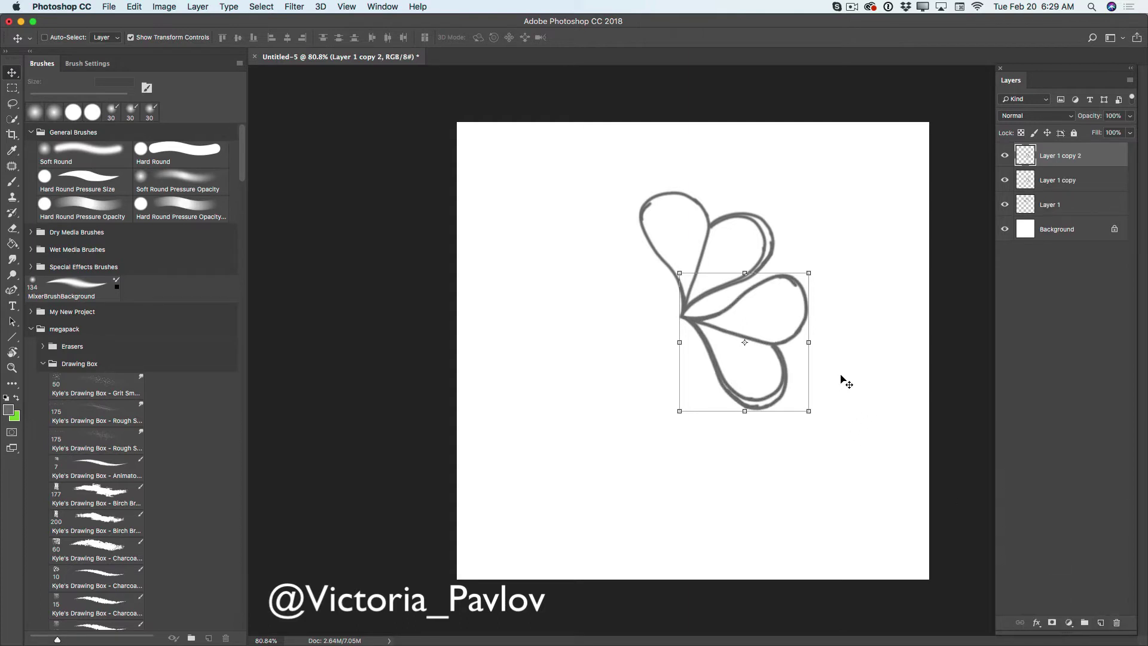
left_click_drag(808, 342, 541, 303)
left_click_drag(538, 256, 568, 237)
left_click_drag(580, 353, 583, 333)
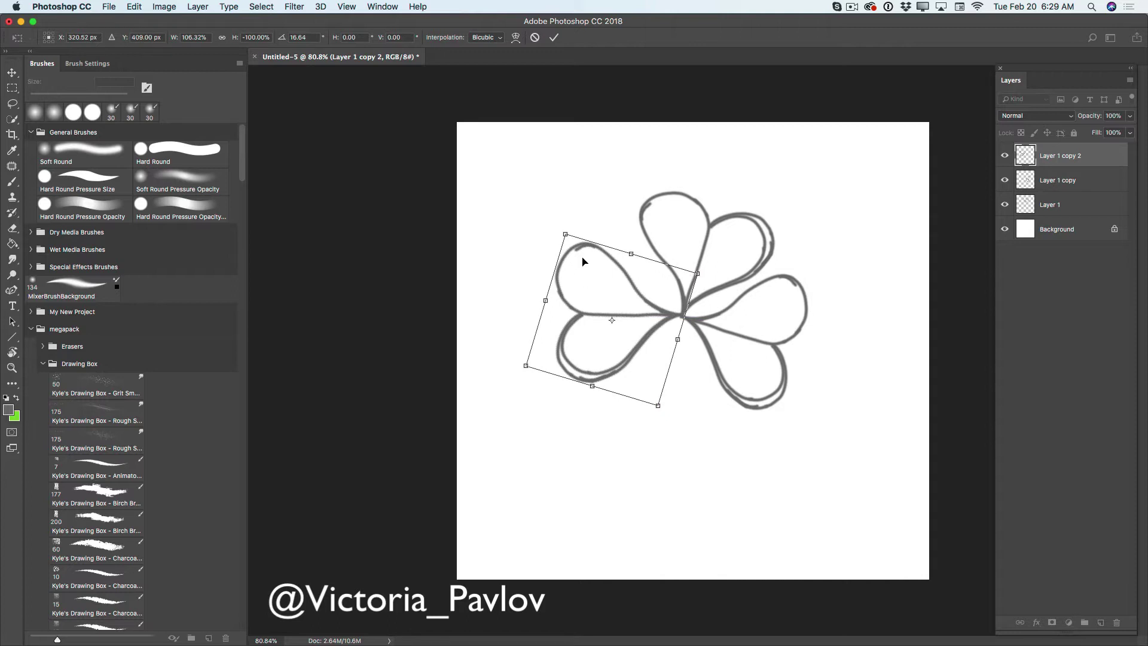
left_click_drag(568, 220, 595, 211)
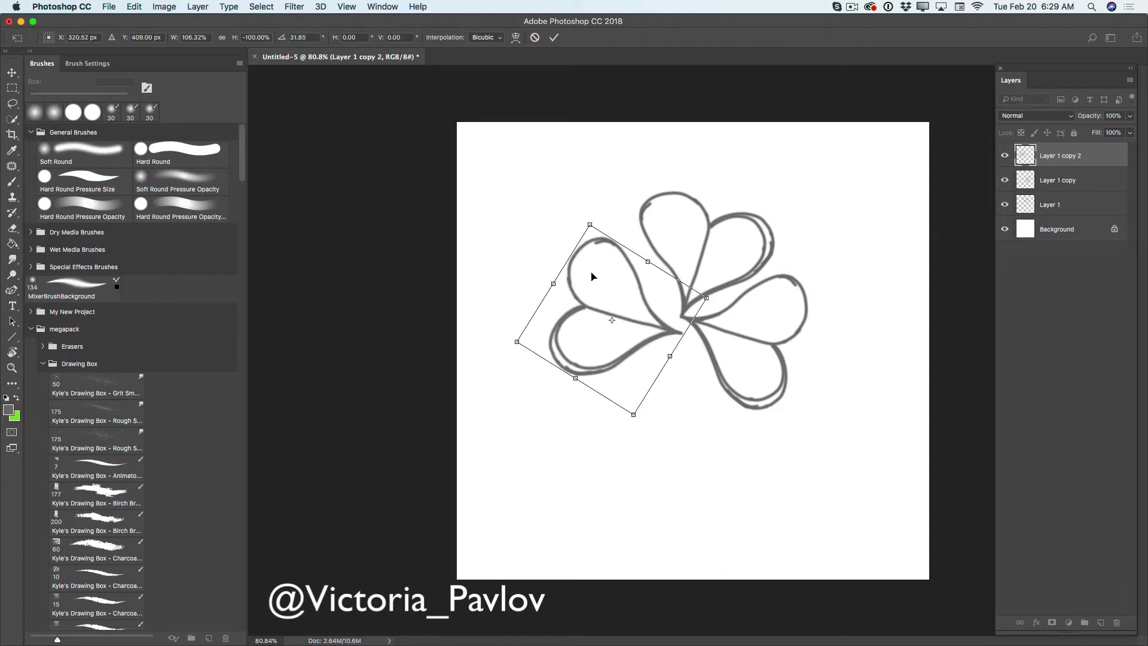
left_click_drag(593, 277, 587, 258)
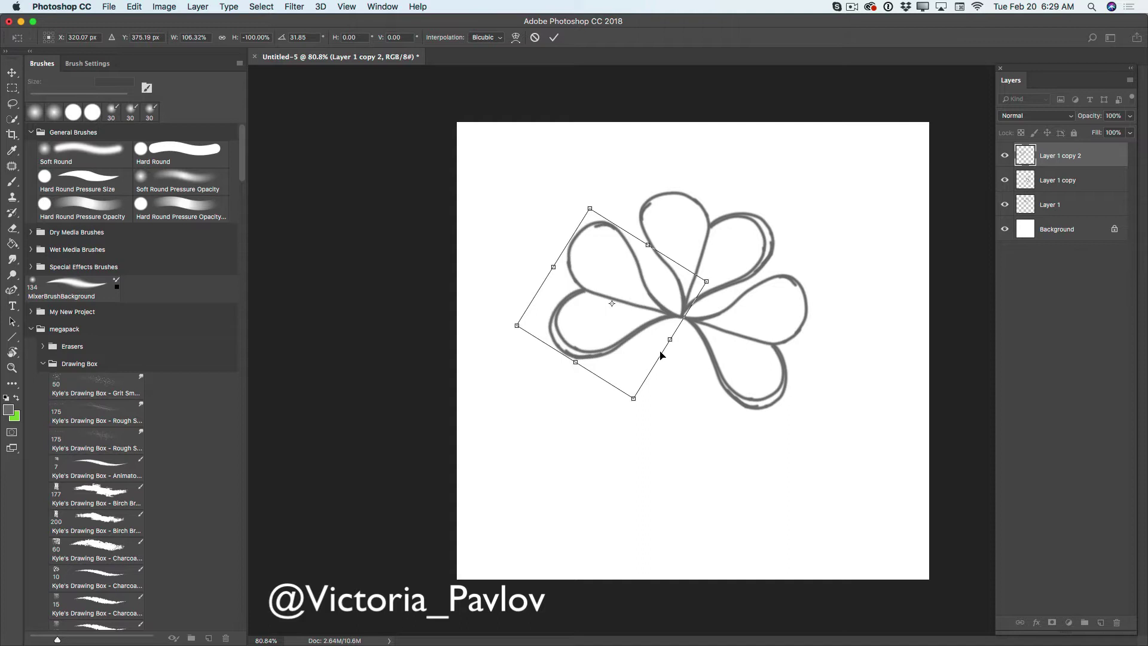
left_click(554, 37)
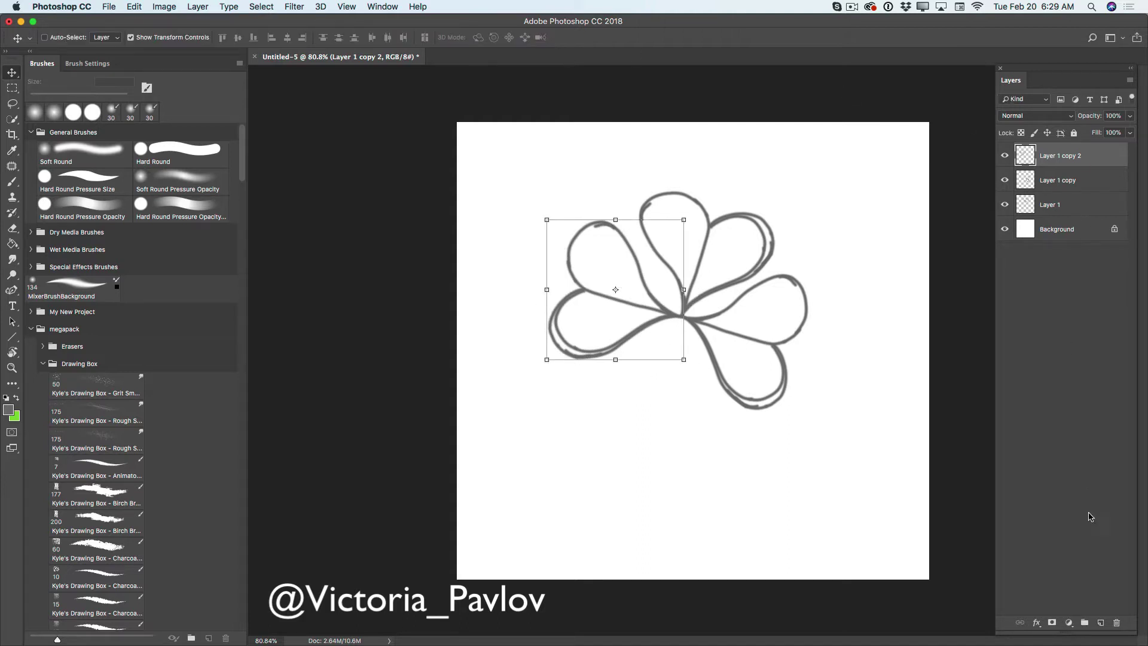
Step: Draw a slightly curved stem on a new layer from the leaves' meeting point down to near the canvas's lower edge
left_click(1102, 622)
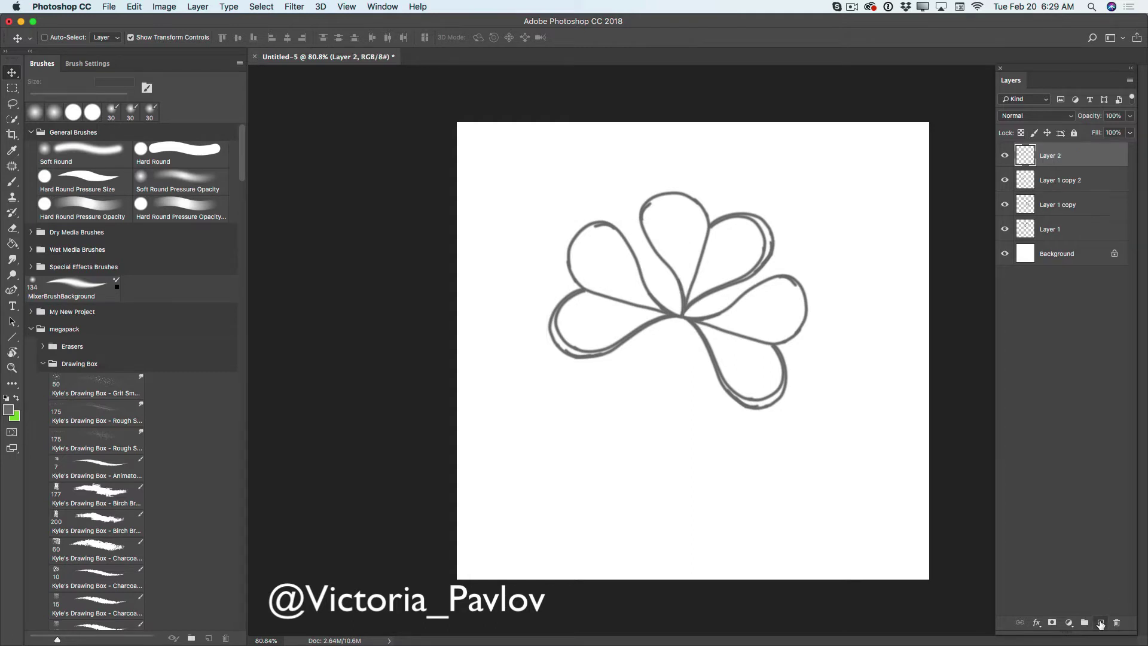
key("b")
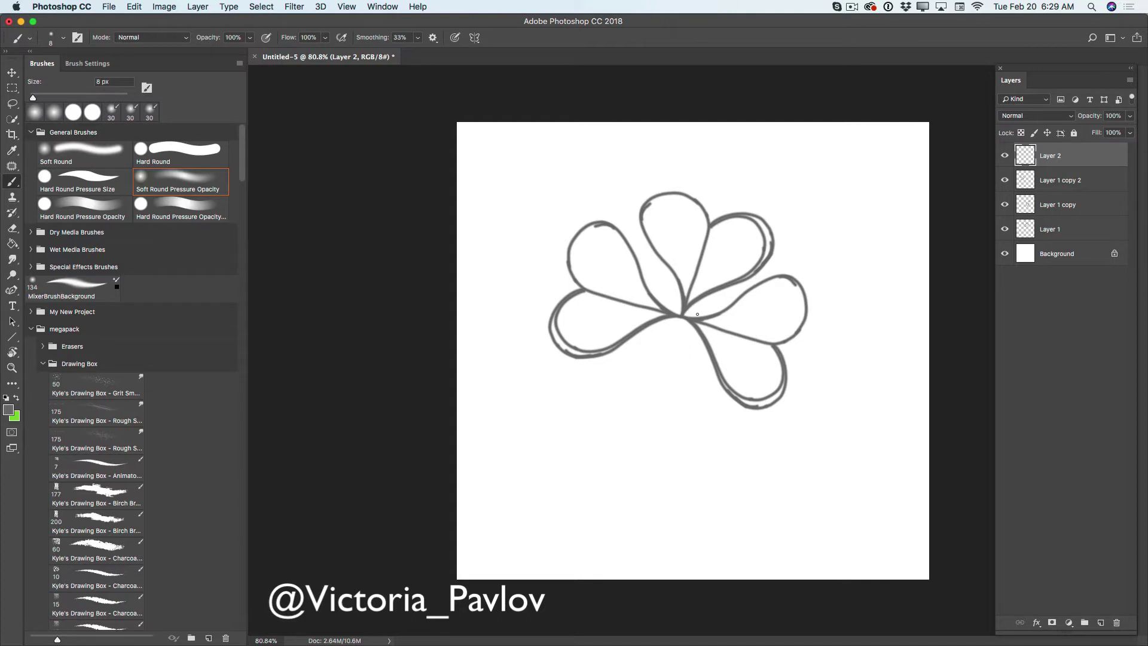
mouse_move(681, 319)
left_mouse_down()
mouse_move(650, 458)
mouse_move(654, 425)
mouse_move(653, 549)
left_mouse_up()
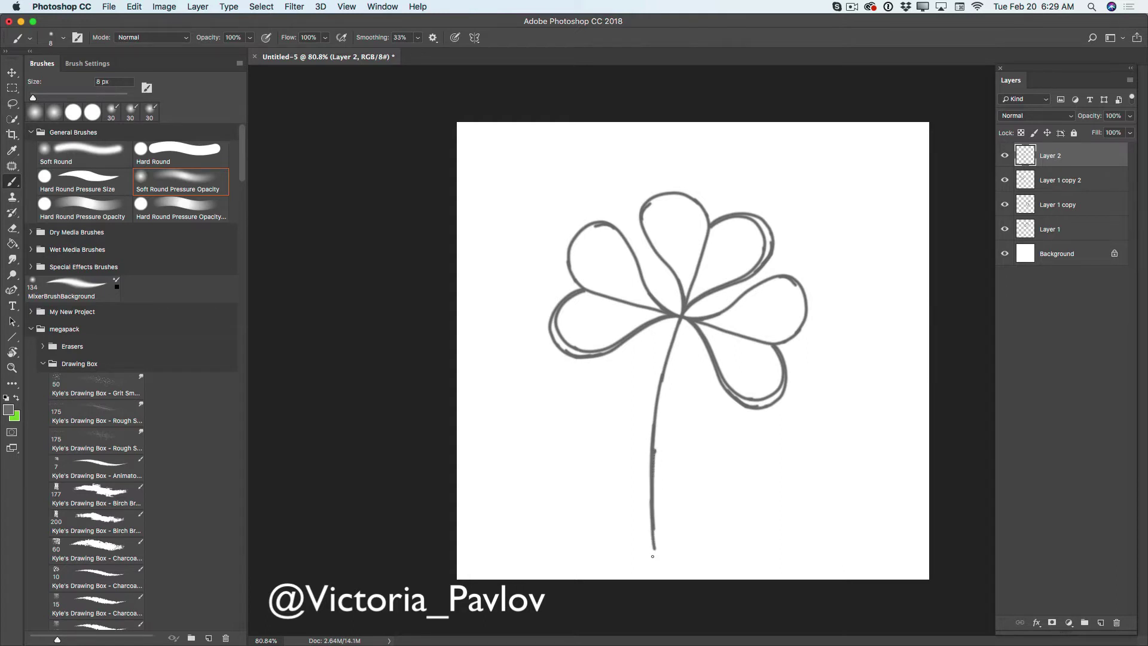
Step: Merge the leaf and stem layers into one, keeping the background separate and visible, and lower the merged sketch's opacity to 37%
left_click(1002, 254)
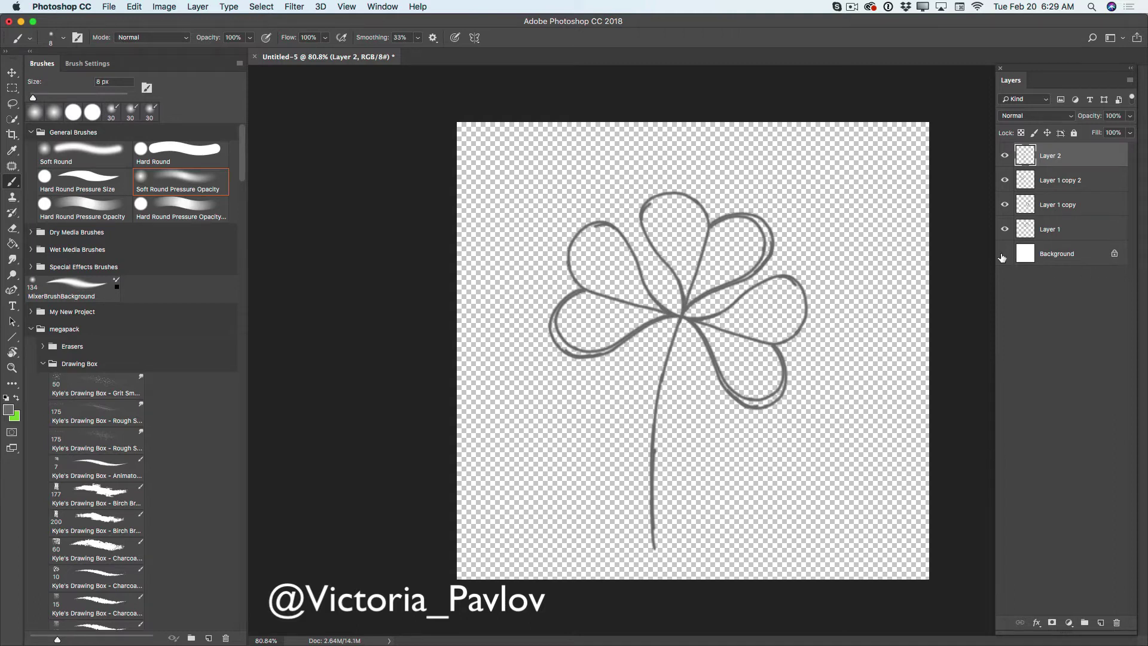
left_click(1129, 81)
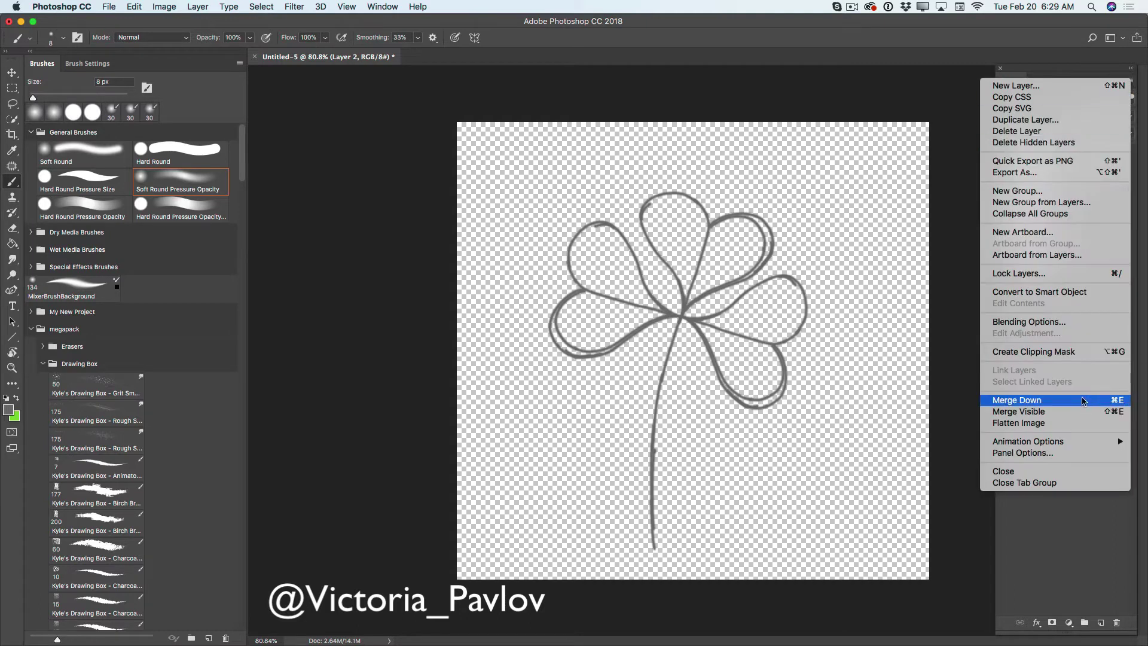
left_click(1032, 417)
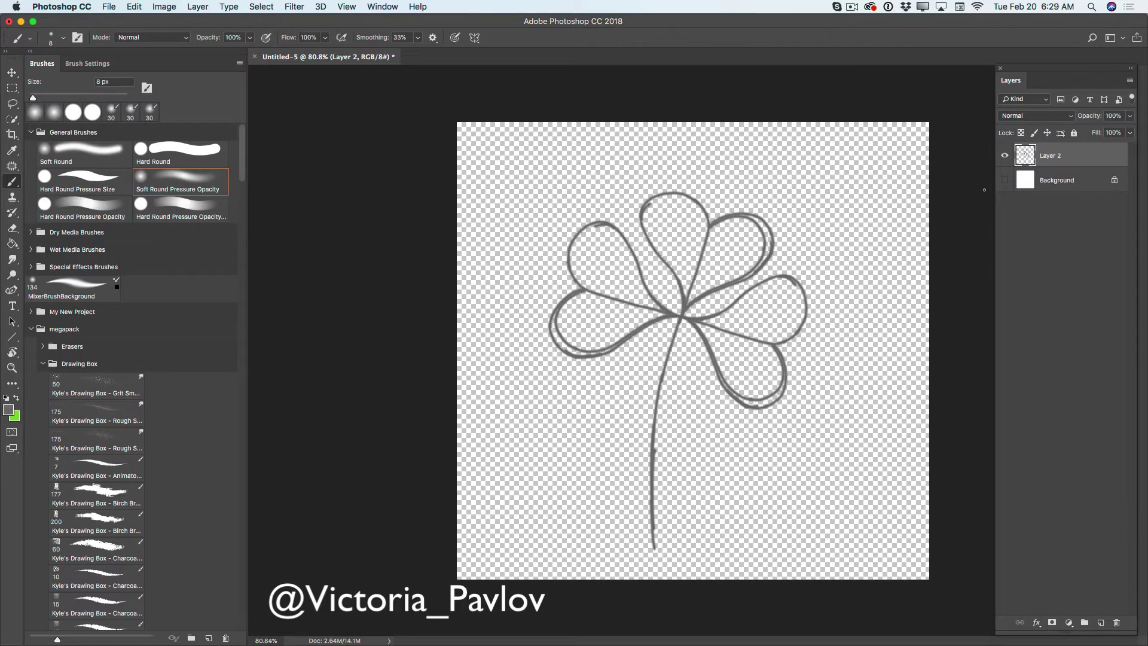
left_click(1004, 183)
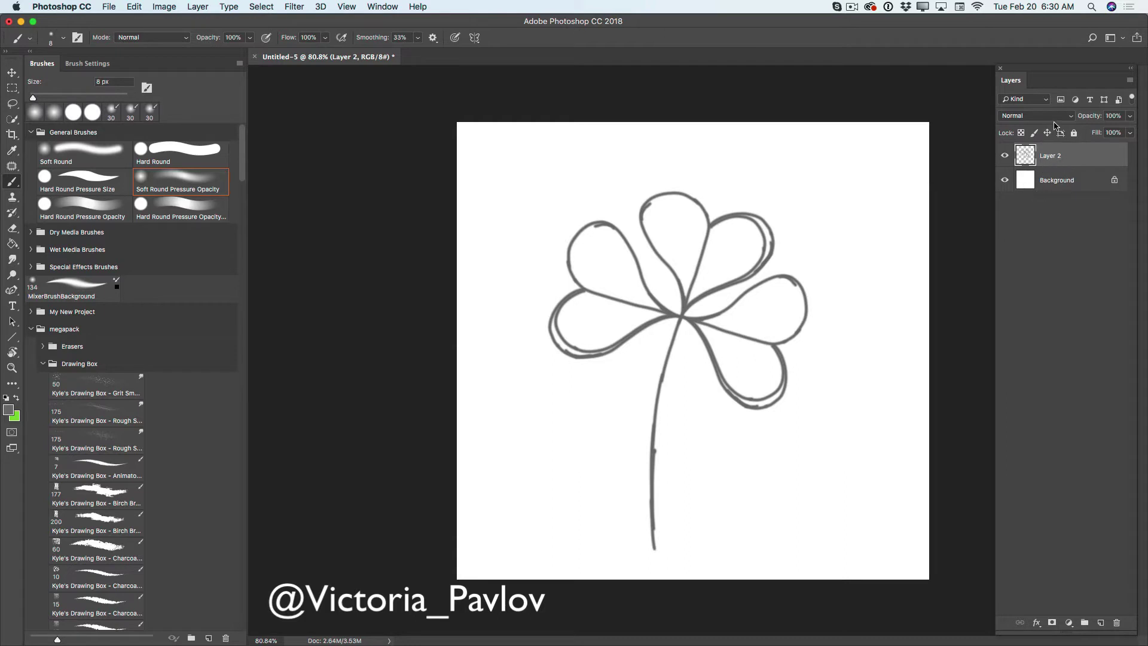
left_click(1131, 115)
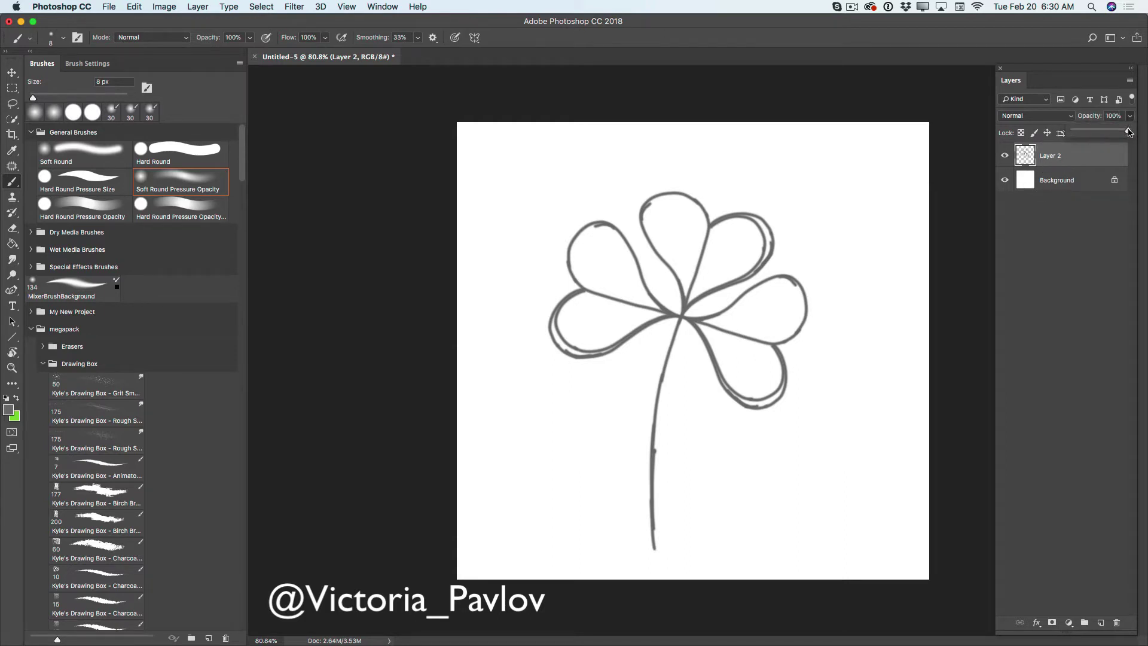
left_click_drag(1129, 130, 1094, 132)
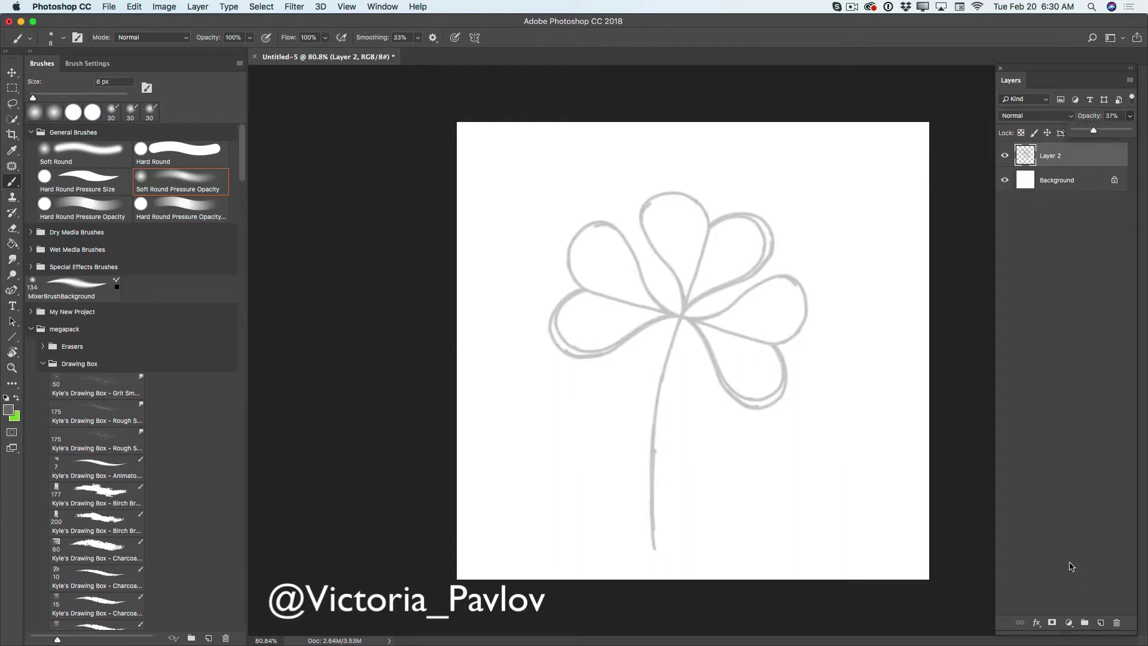
Step: Add a new layer above the sketch and set the foreground colour to a saturated medium green
left_click(1100, 623)
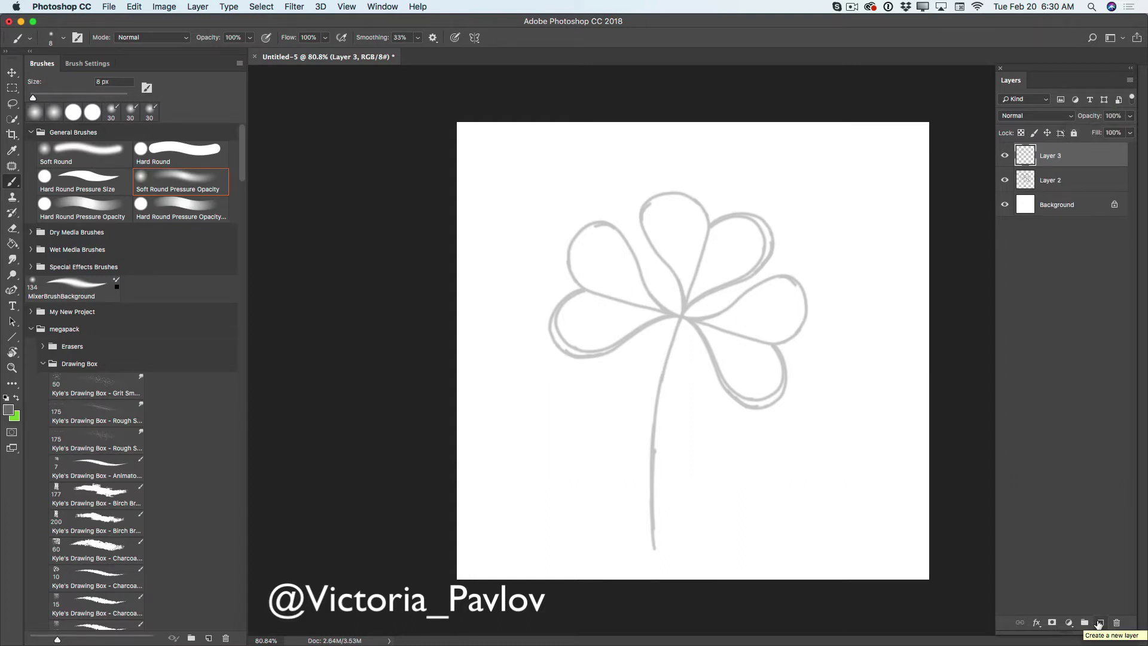
left_click(9, 409)
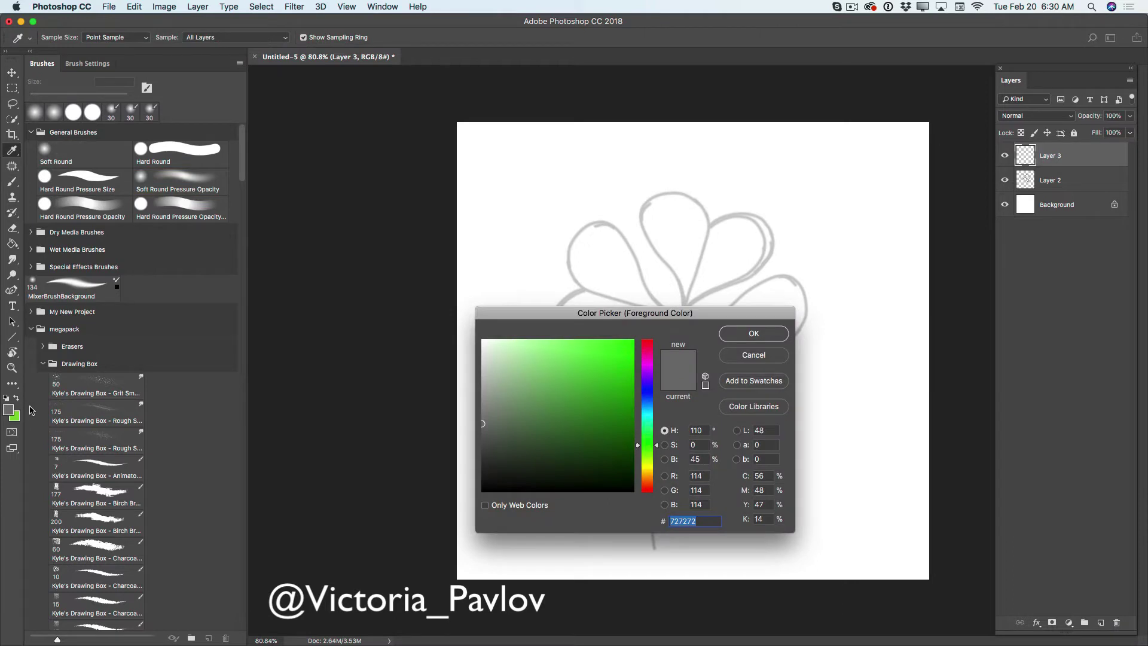
left_click_drag(629, 430, 631, 411)
left_click_drag(631, 415, 641, 421)
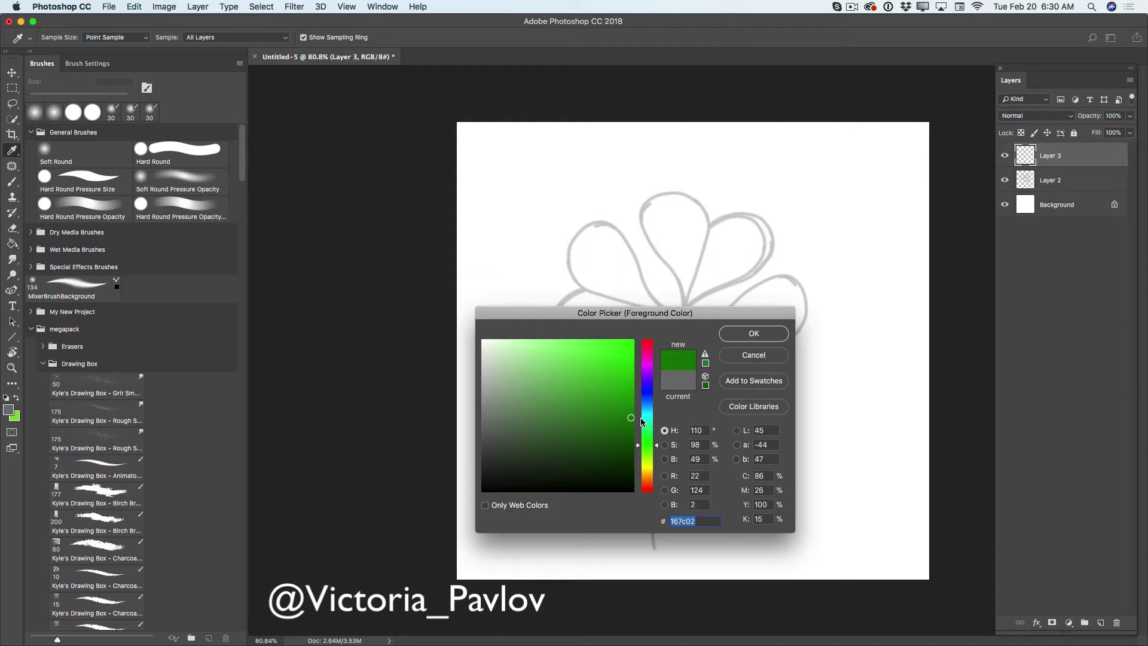
left_click_drag(641, 422, 626, 409)
left_click(747, 336)
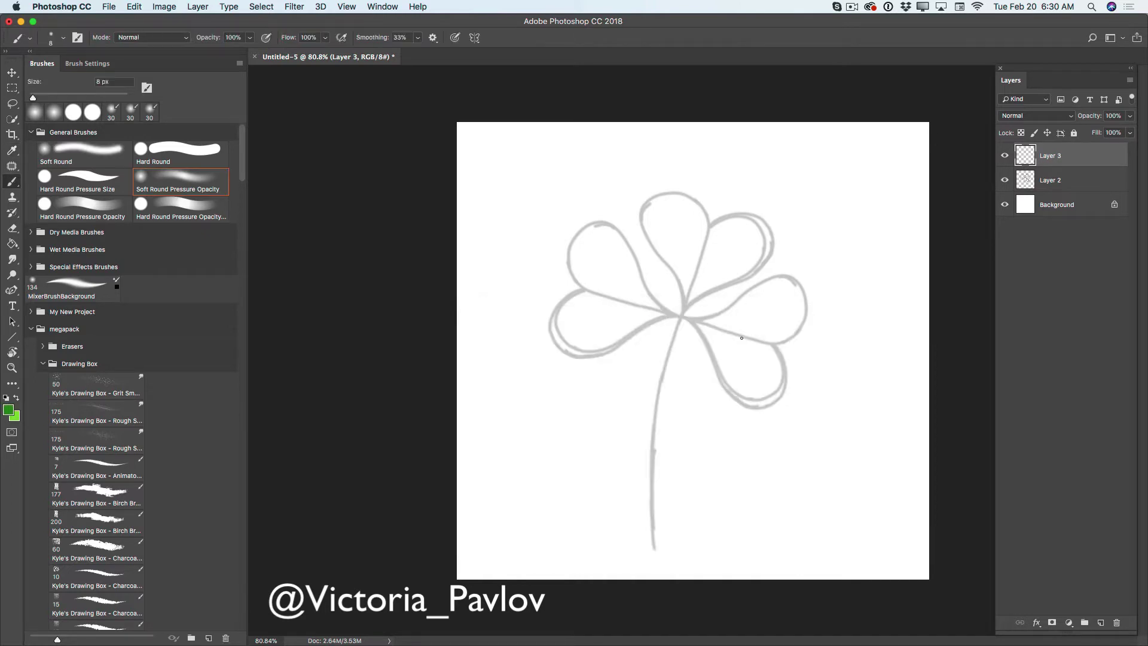
Step: Fill both lobes of the upper leaf with green over the sketch using a 30 px soft round brush
key("bracketright")
key("bracketright")
key("bracketright")
key("bracketright")
mouse_move(678, 213)
left_mouse_down()
mouse_move(651, 210)
mouse_move(657, 203)
mouse_move(656, 232)
mouse_move(651, 204)
mouse_move(662, 222)
mouse_move(660, 203)
mouse_move(653, 233)
mouse_move(686, 285)
mouse_move(673, 238)
mouse_move(683, 266)
mouse_move(679, 244)
mouse_move(682, 231)
mouse_move(695, 251)
mouse_move(694, 218)
mouse_move(678, 223)
mouse_move(662, 202)
mouse_move(686, 201)
mouse_move(672, 199)
mouse_move(704, 221)
mouse_move(695, 205)
mouse_move(694, 218)
mouse_move(679, 209)
mouse_move(673, 223)
mouse_move(687, 242)
mouse_move(737, 217)
mouse_move(765, 232)
mouse_move(763, 253)
mouse_move(755, 225)
mouse_move(722, 229)
mouse_move(752, 222)
mouse_move(768, 237)
mouse_move(761, 261)
mouse_move(763, 229)
mouse_move(752, 269)
mouse_move(722, 282)
mouse_move(752, 266)
mouse_move(721, 282)
mouse_move(747, 242)
mouse_move(750, 254)
mouse_move(732, 242)
mouse_move(720, 254)
mouse_move(704, 248)
mouse_move(711, 230)
mouse_move(751, 229)
left_mouse_up()
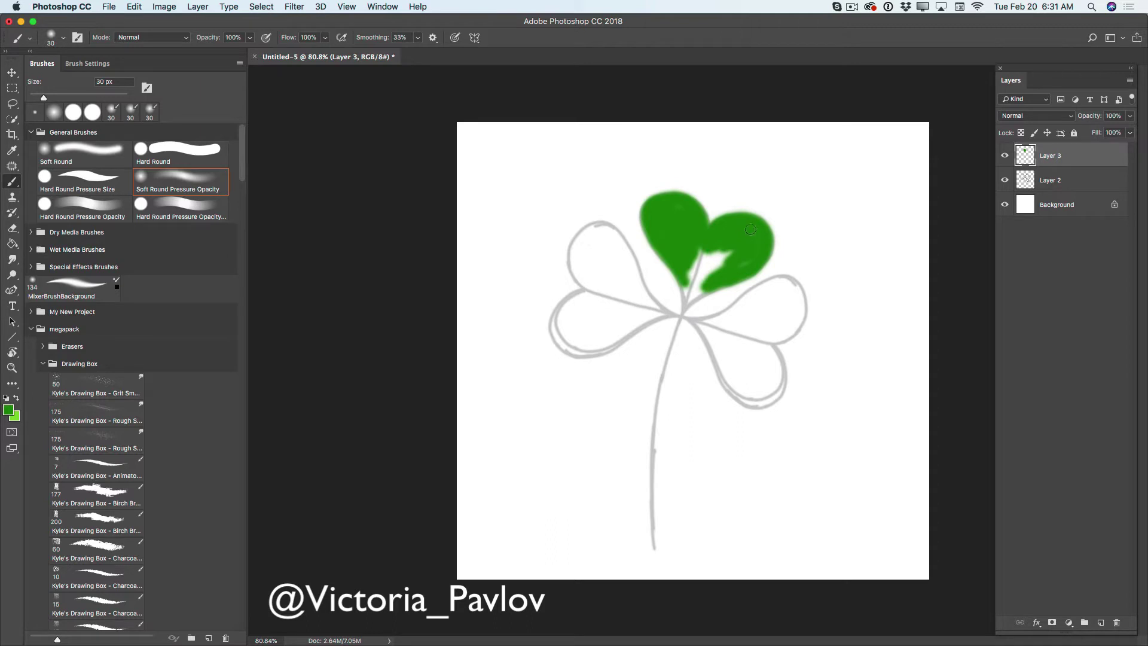
mouse_move(734, 269)
left_mouse_down()
mouse_move(722, 250)
mouse_move(704, 251)
mouse_move(698, 272)
mouse_move(721, 249)
mouse_move(700, 280)
mouse_move(691, 270)
left_mouse_up()
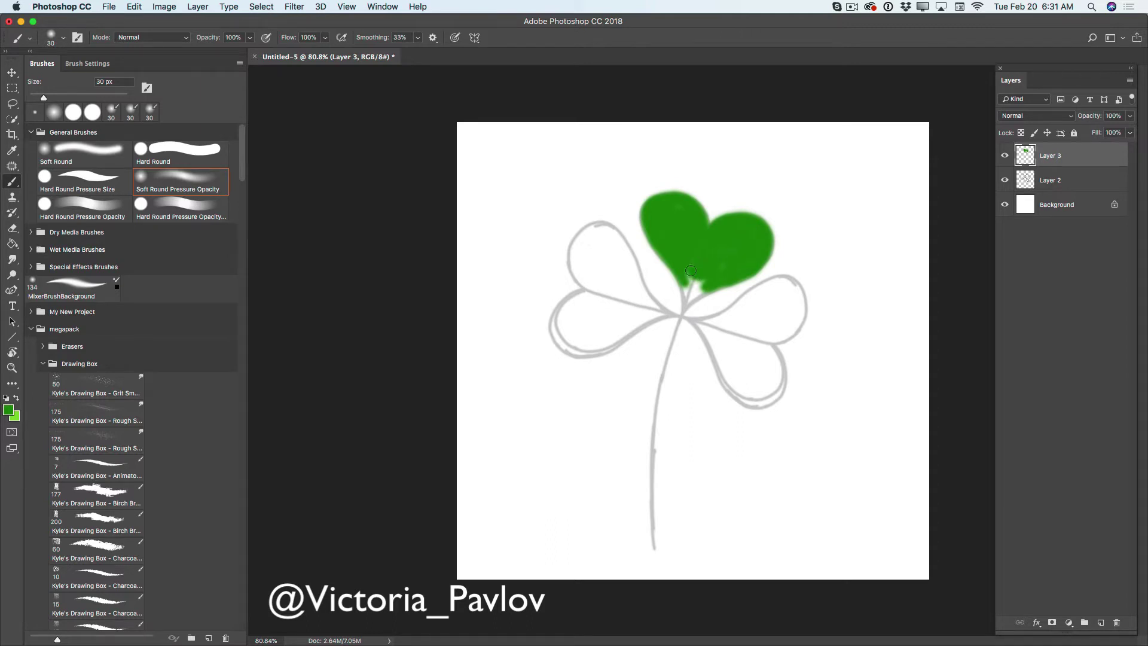
Step: Paint the upper leaf's narrow tip down to the clover's centre with a 10 px brush, closing the gaps between its lobes
key("bracketleft")
key("bracketleft")
key("bracketleft")
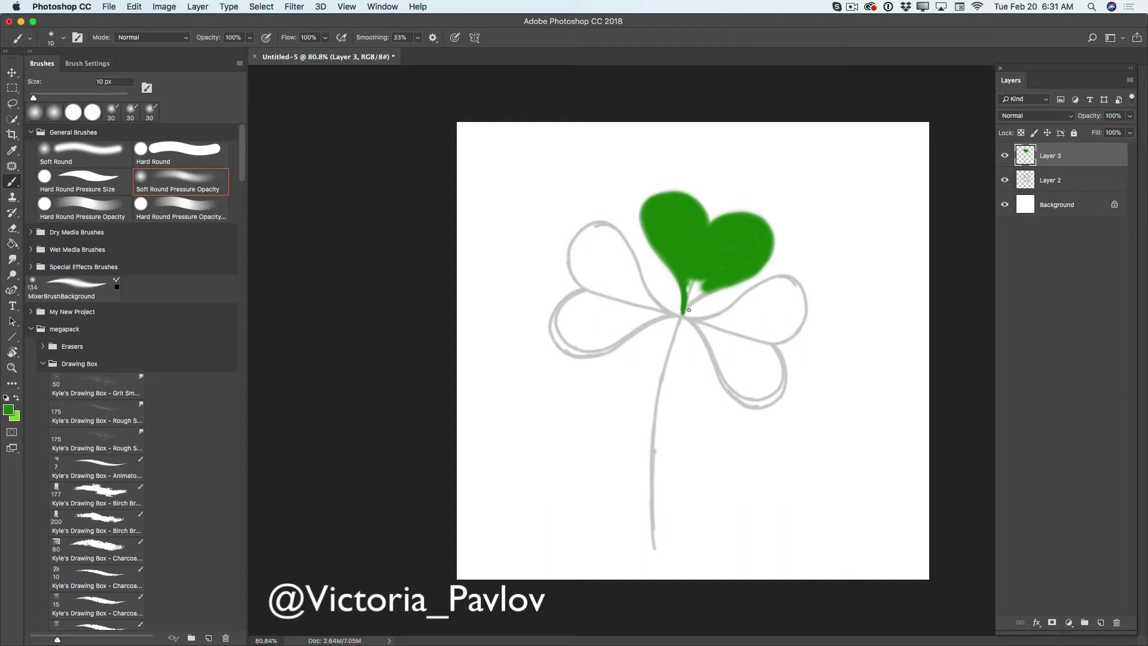
left_click_drag(686, 307, 708, 289)
left_click_drag(688, 285, 697, 286)
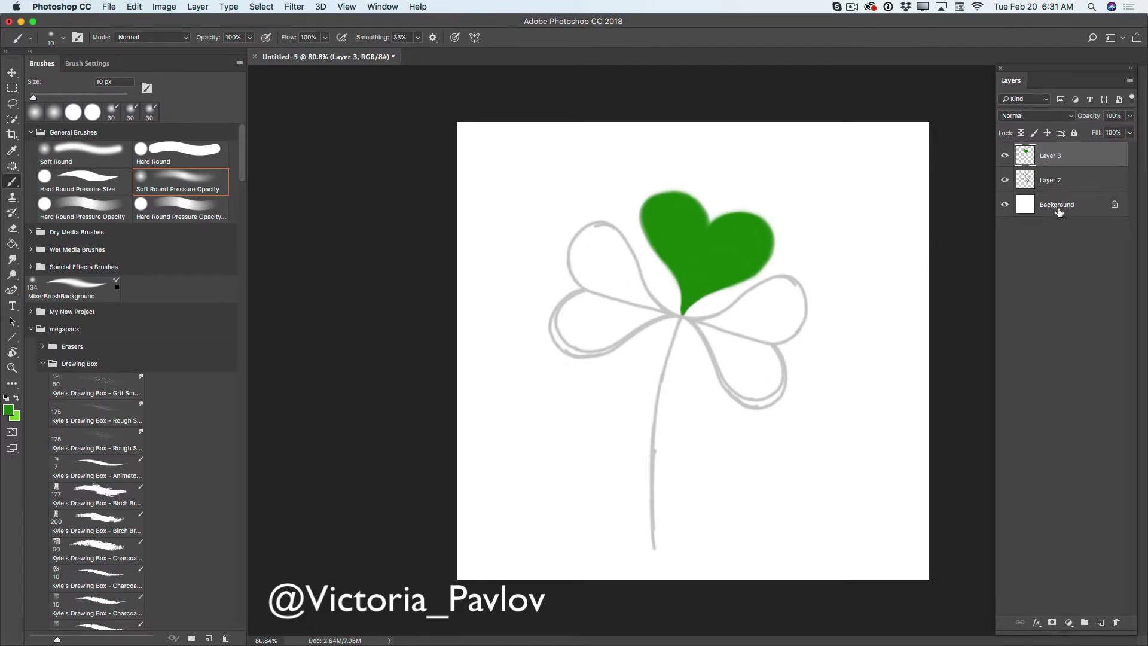
Step: Duplicate the green leaf, rotate the copy about 89°, enlarge it to about 102% by 104% and fit it over the right leaf sketch
left_click_drag(1051, 156, 1102, 618)
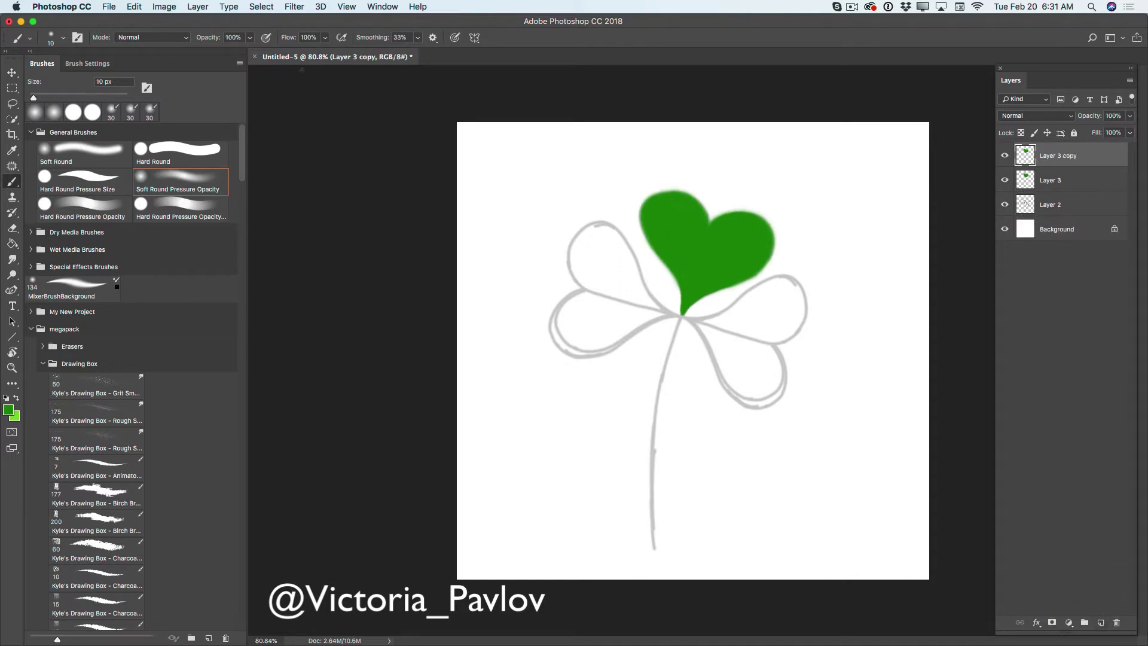
left_click(15, 73)
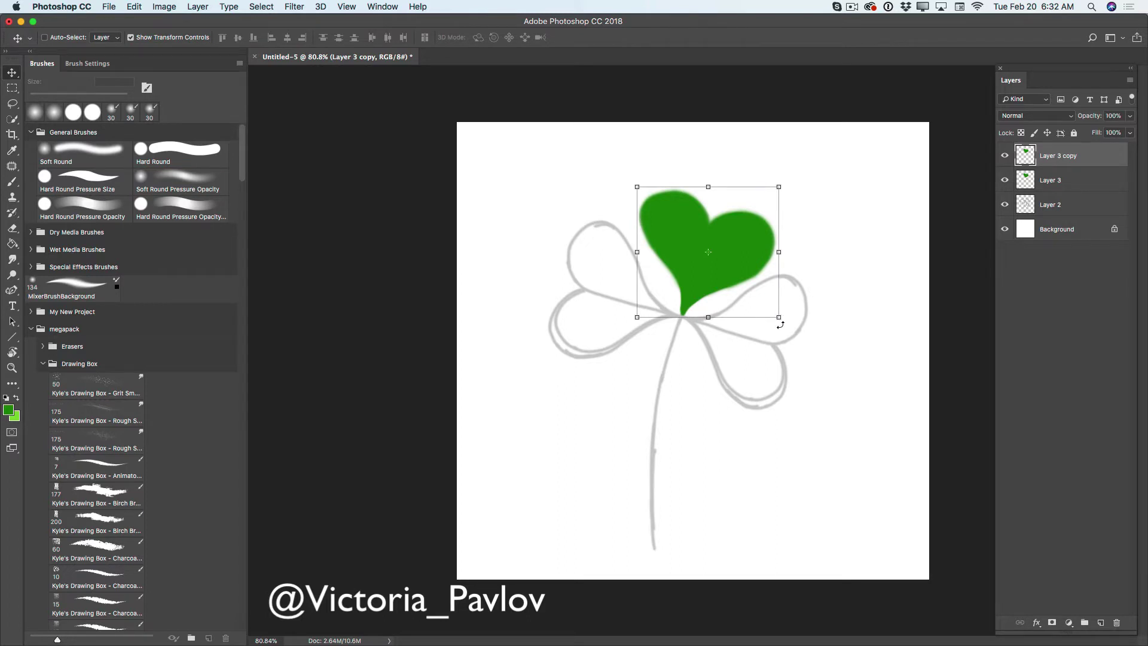
left_click_drag(780, 325, 646, 333)
left_click_drag(705, 278, 741, 355)
left_click_drag(835, 365, 840, 382)
left_click_drag(763, 359, 767, 364)
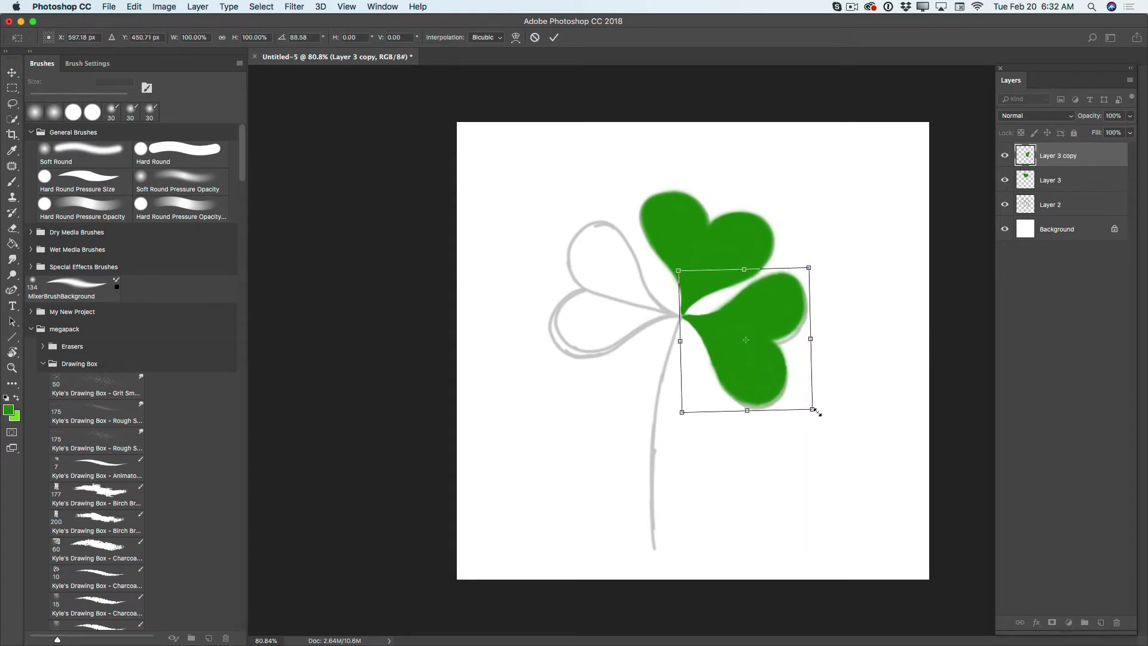
left_click_drag(815, 411, 820, 414)
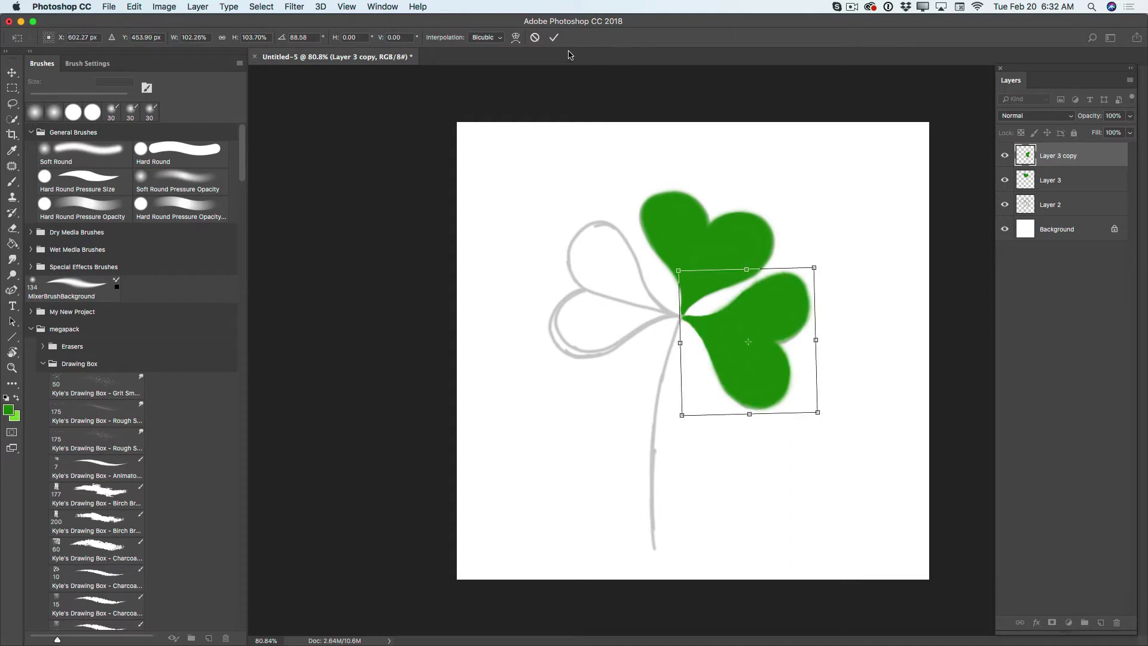
left_click(553, 37)
Step: Duplicate the upper green leaf, mirror the copy, rotate it about 50° and place it over the left leaf sketch with its tip at the centre
left_click_drag(1065, 183, 1101, 624)
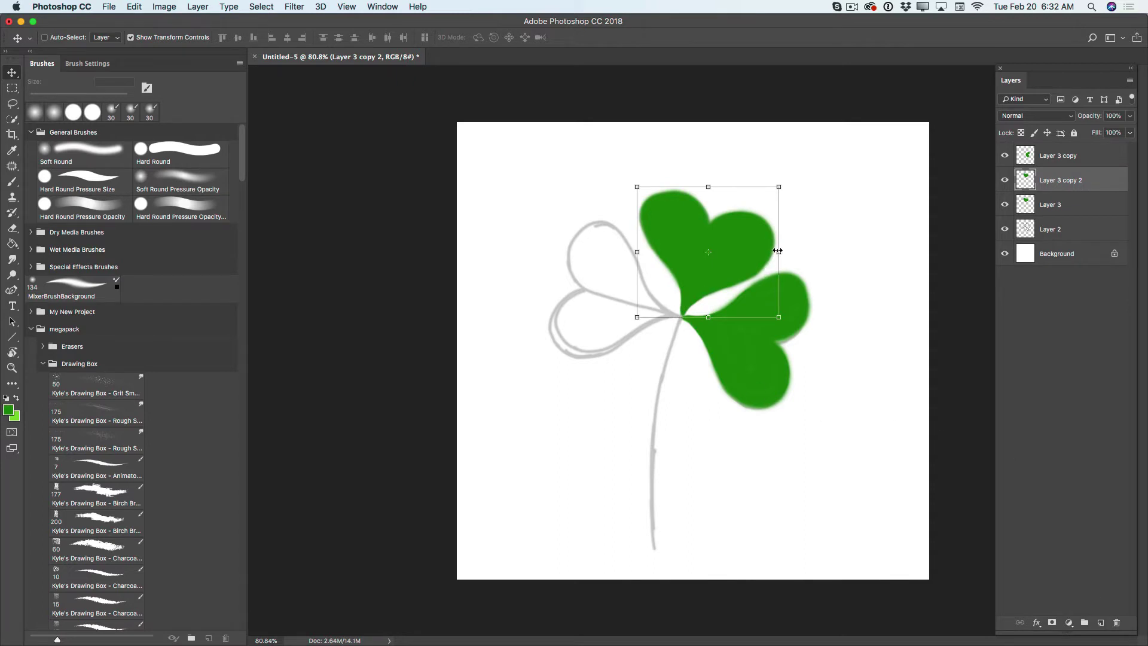
left_click_drag(777, 251, 488, 249)
left_click_drag(575, 328, 688, 309)
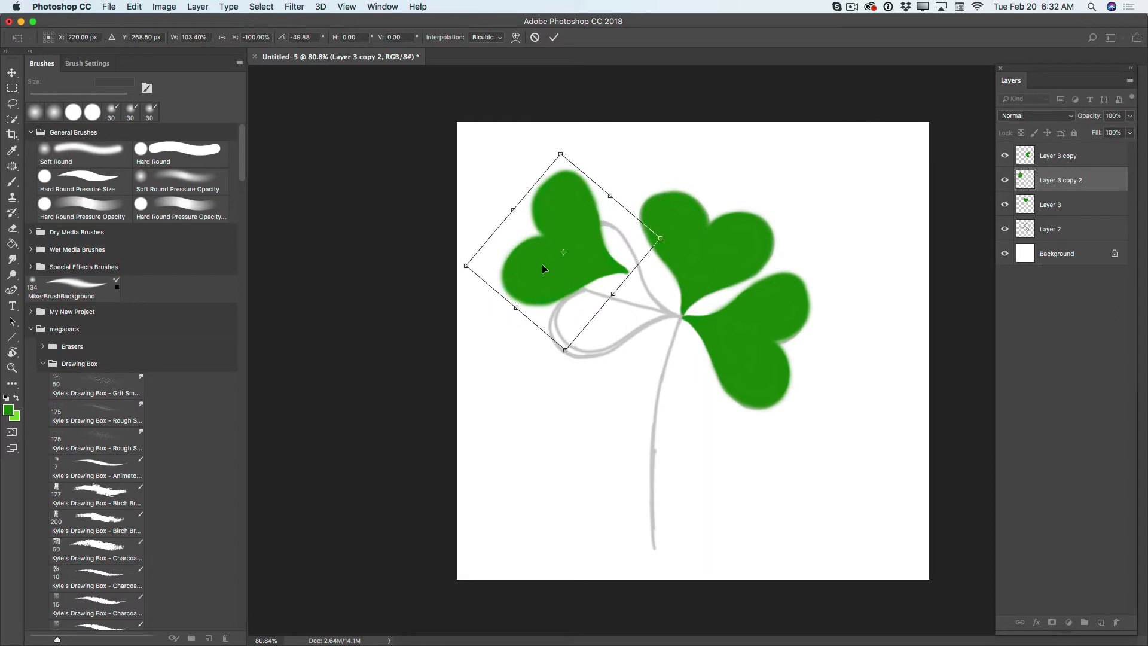
left_click_drag(542, 265, 601, 310)
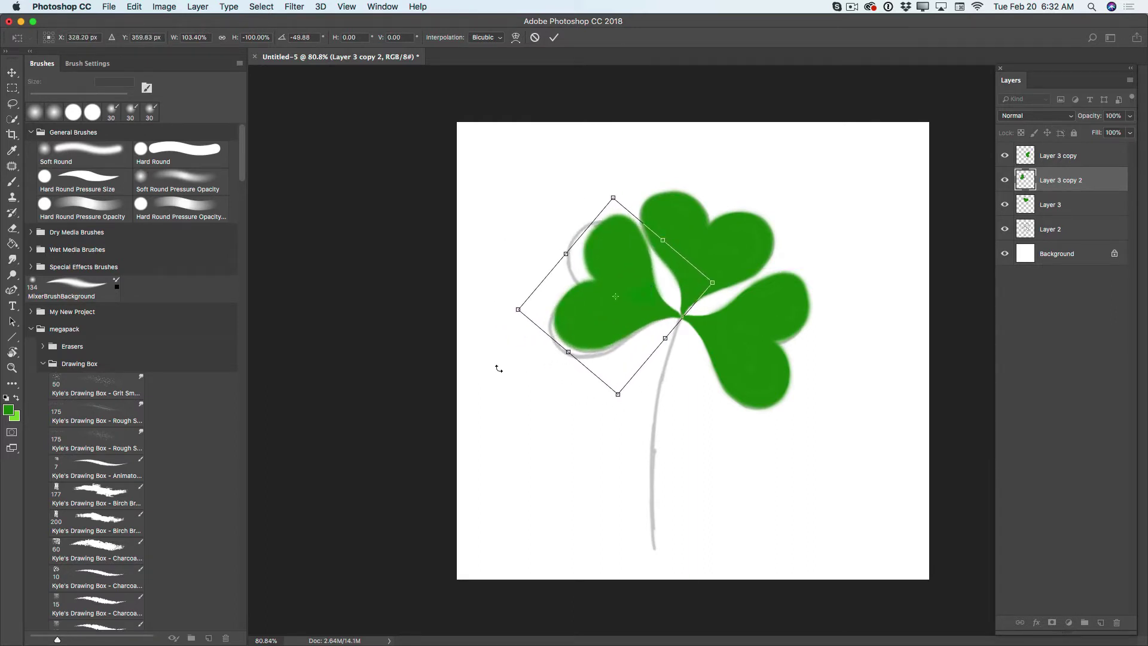
left_click_drag(500, 359, 506, 366)
left_click_drag(576, 330, 580, 335)
left_click(555, 38)
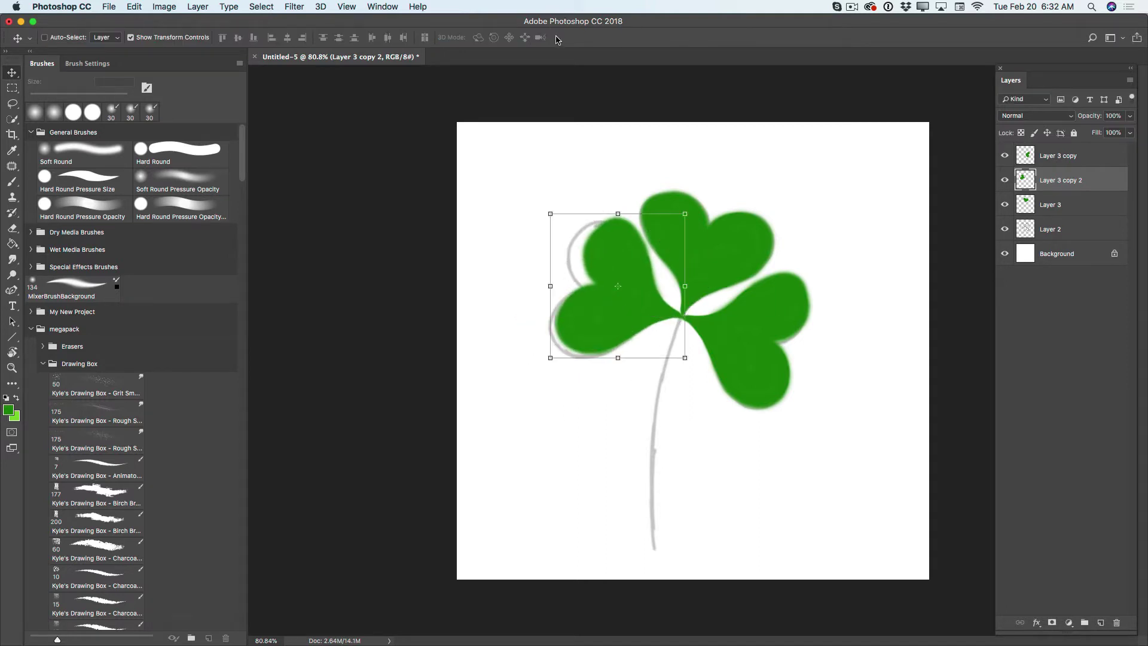
Step: Hide the sketch layer and rename the upper leaf's layer "top"
left_click(1004, 230)
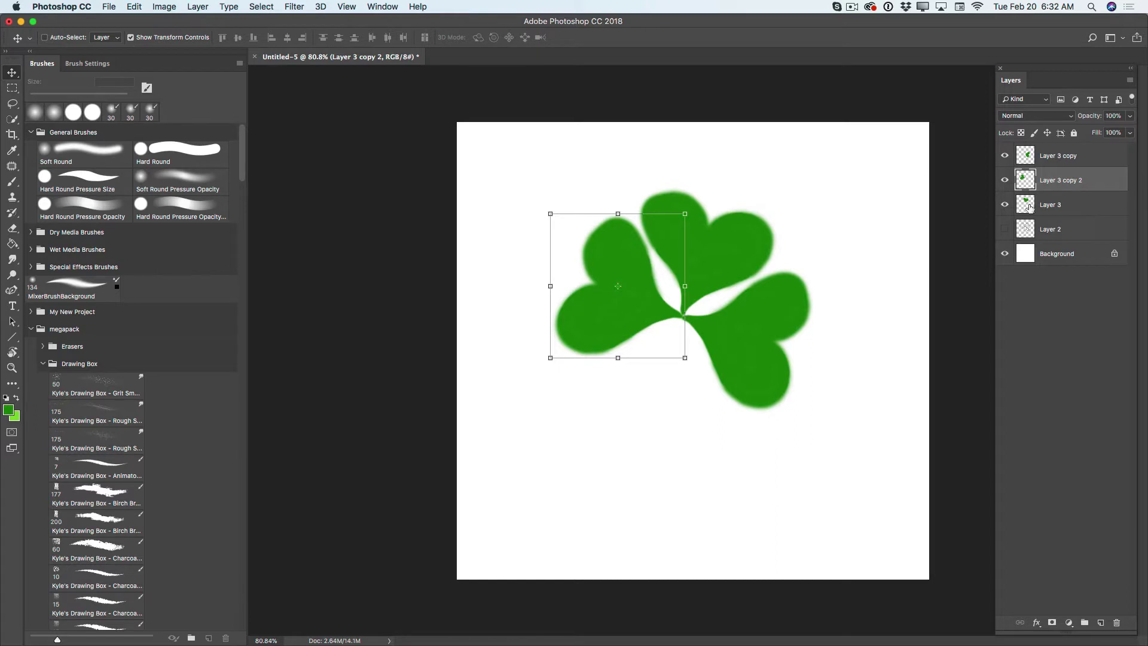
left_click(1005, 205)
left_click(1005, 204)
left_click(1056, 207)
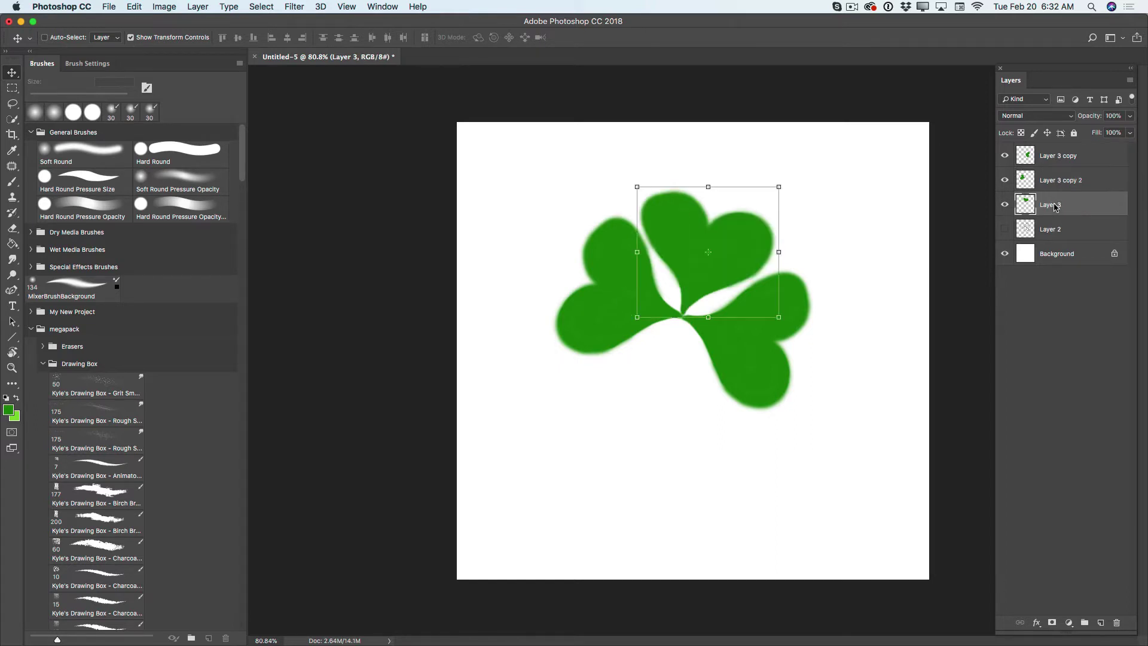
double_click(1056, 206)
type("top")
key("Return")
Step: Rename the other two leaf layers "left" and "right" according to their positions
left_click(1005, 180)
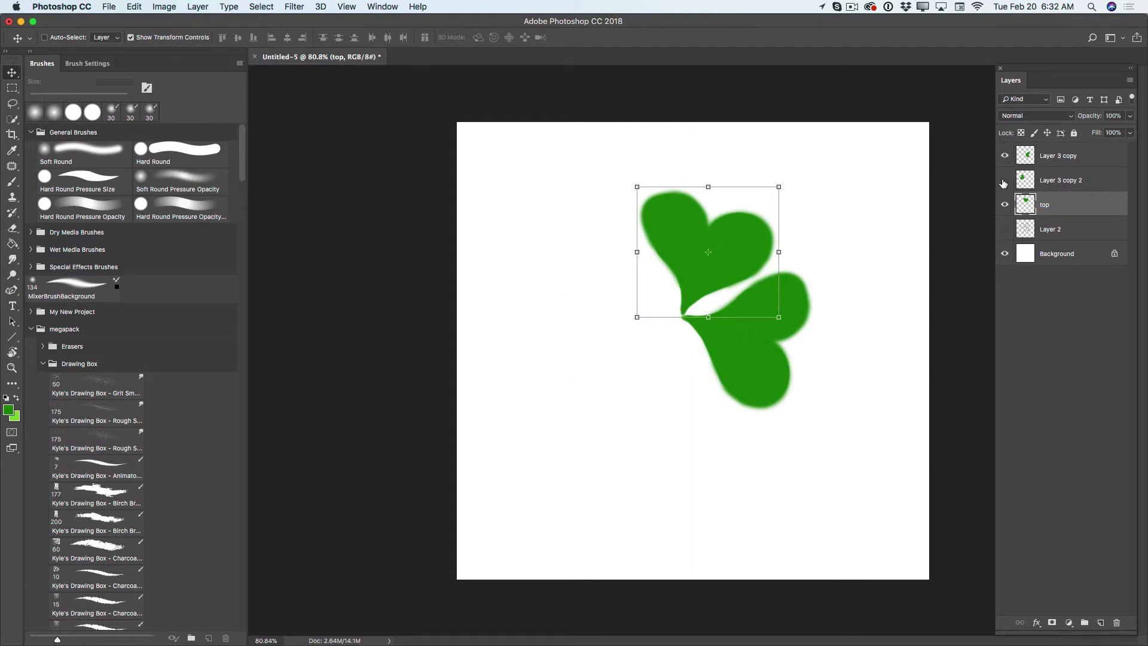
left_click(1004, 180)
double_click(1061, 181)
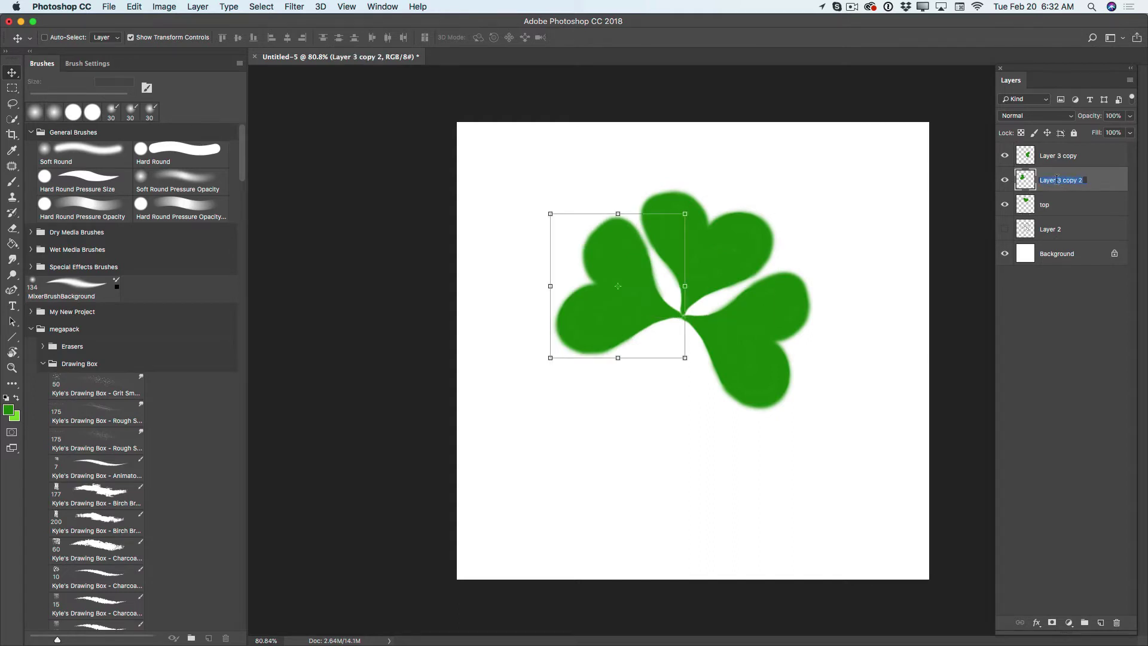
type("left")
key("Return")
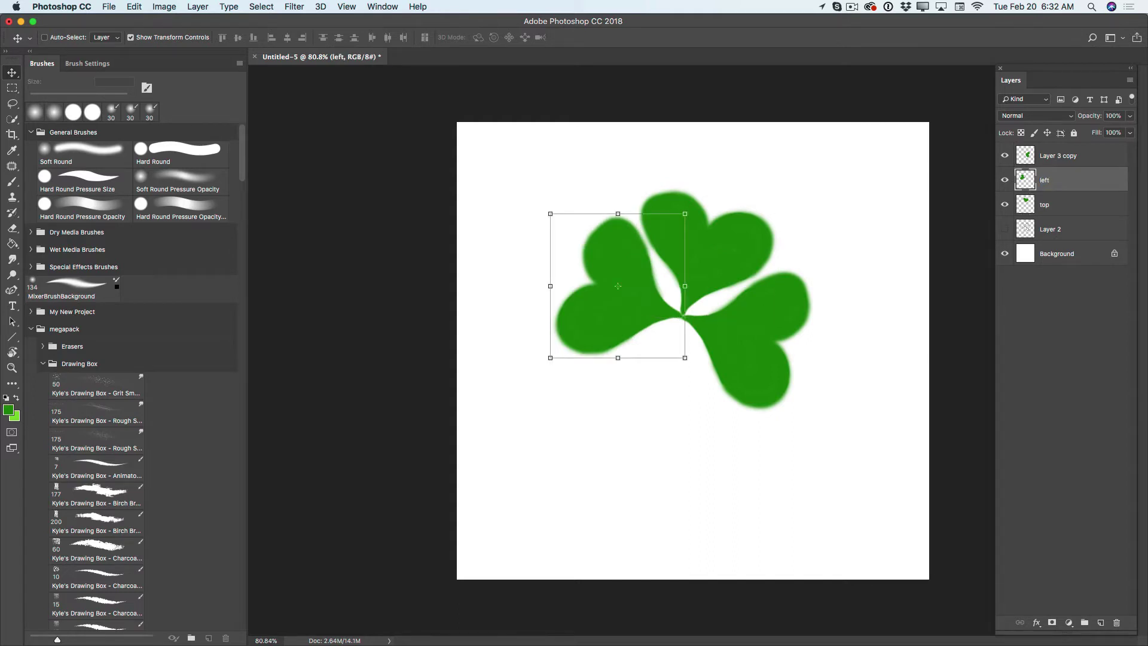
double_click(1054, 156)
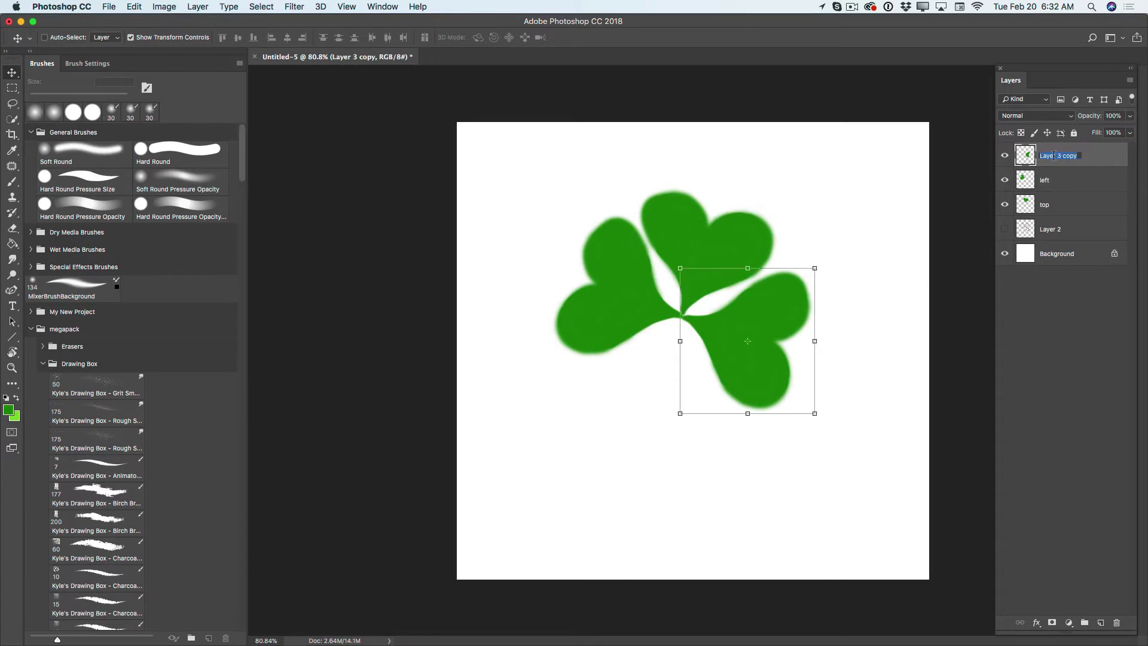
type("right")
key("Return")
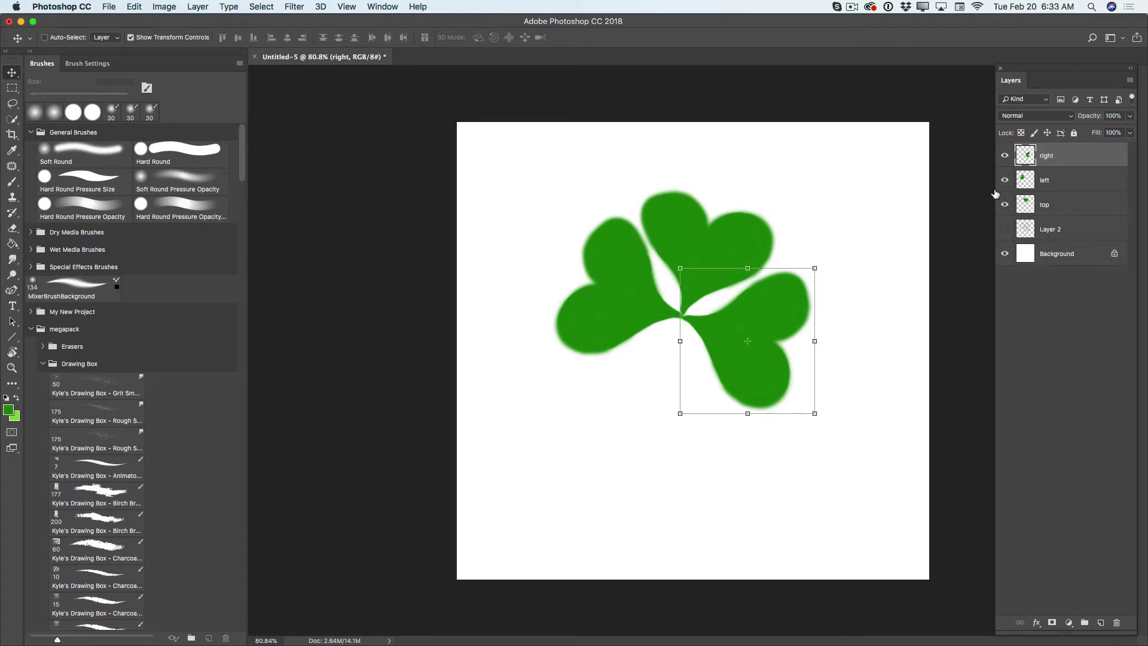
Step: Nudge the left and top leaves slightly so that all three leaf tips meet neatly at the centre
left_click(1047, 205)
left_click(1048, 186)
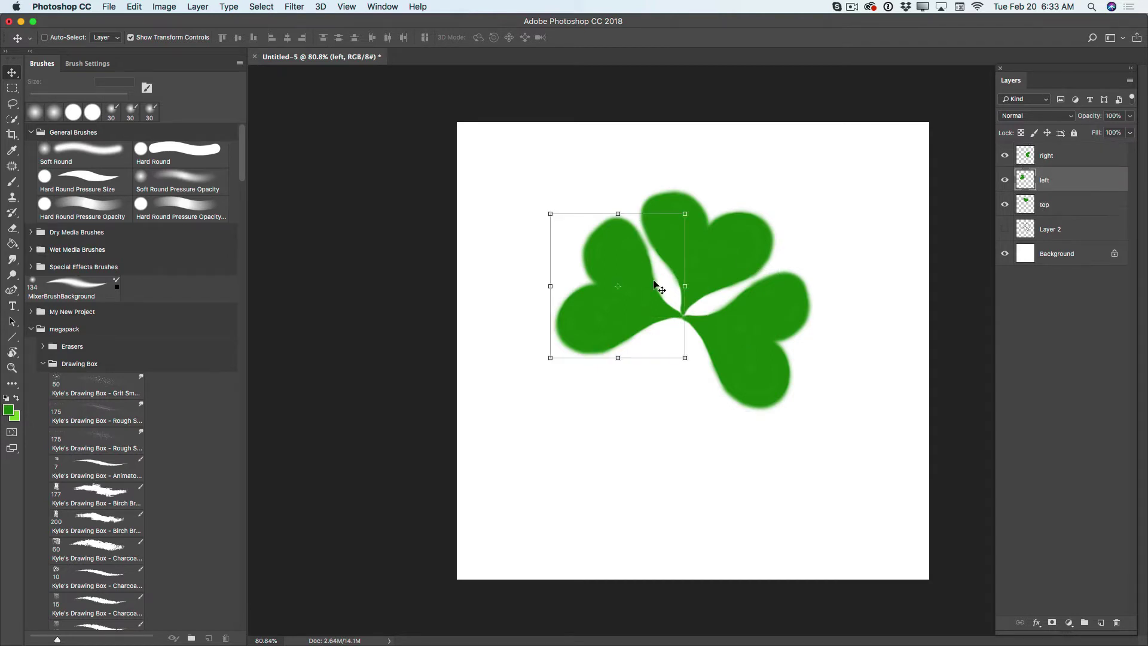
left_click_drag(623, 297, 626, 299)
left_click(1048, 206)
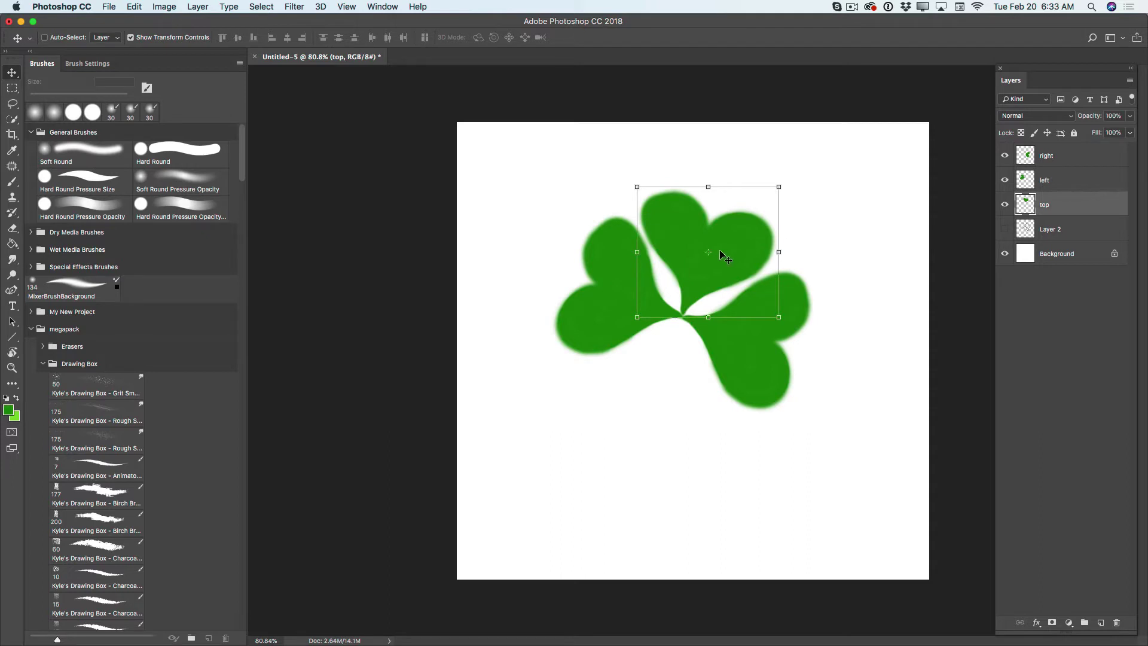
left_click_drag(716, 263, 725, 257)
left_click(12, 368)
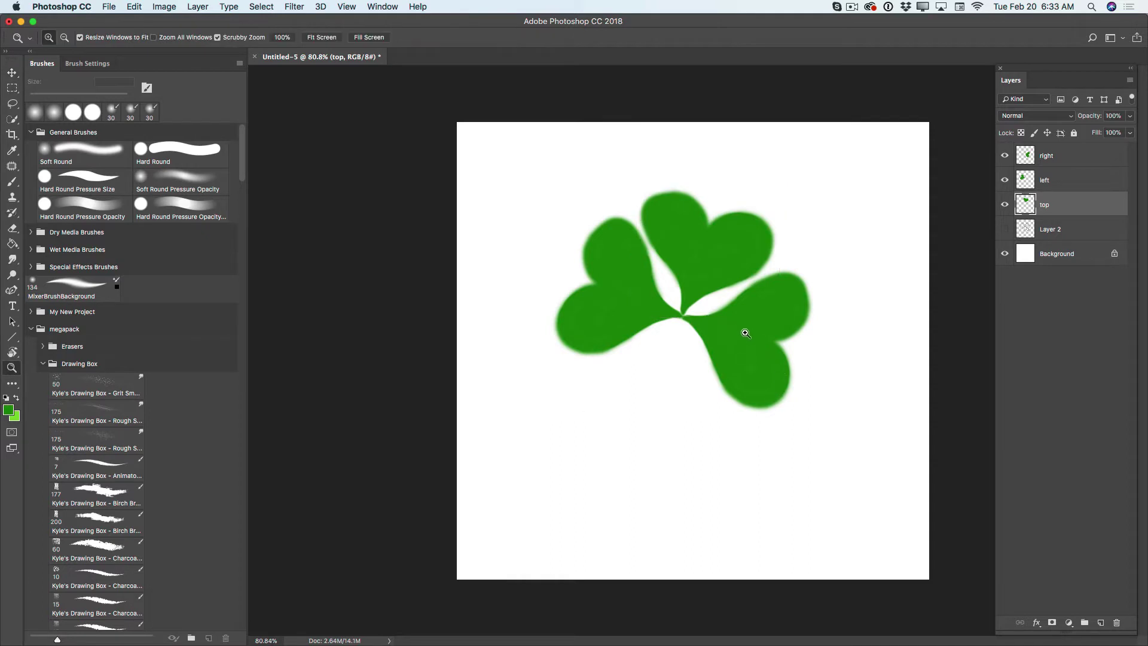
left_click_drag(743, 331, 781, 359)
left_click(12, 72)
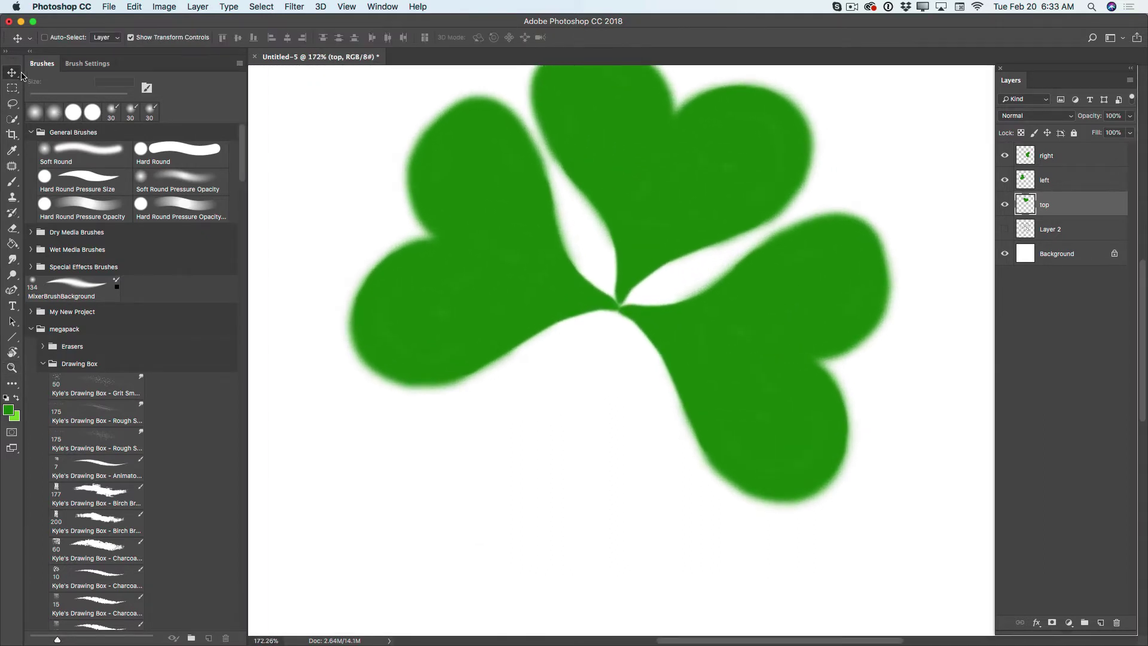
left_click_drag(641, 222, 644, 228)
Step: Add a new layer directly above the top leaf and set the foreground colour to a darker green for shading
key("z")
left_click_drag(541, 489, 541, 464)
left_click_drag(701, 368, 723, 388)
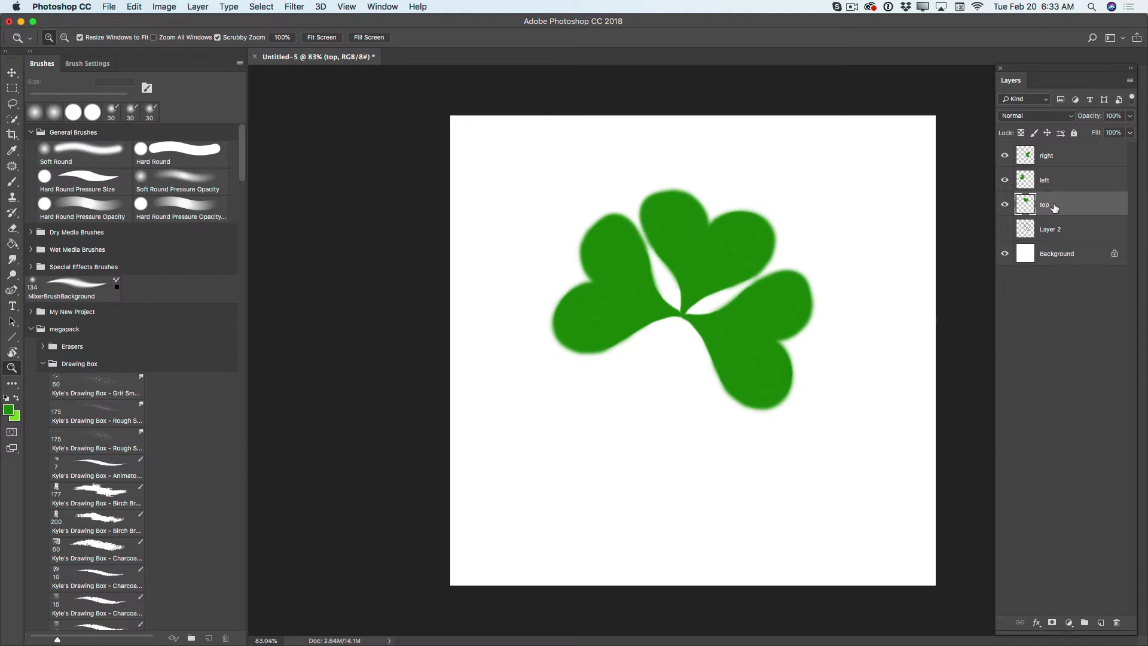
left_click(1100, 624)
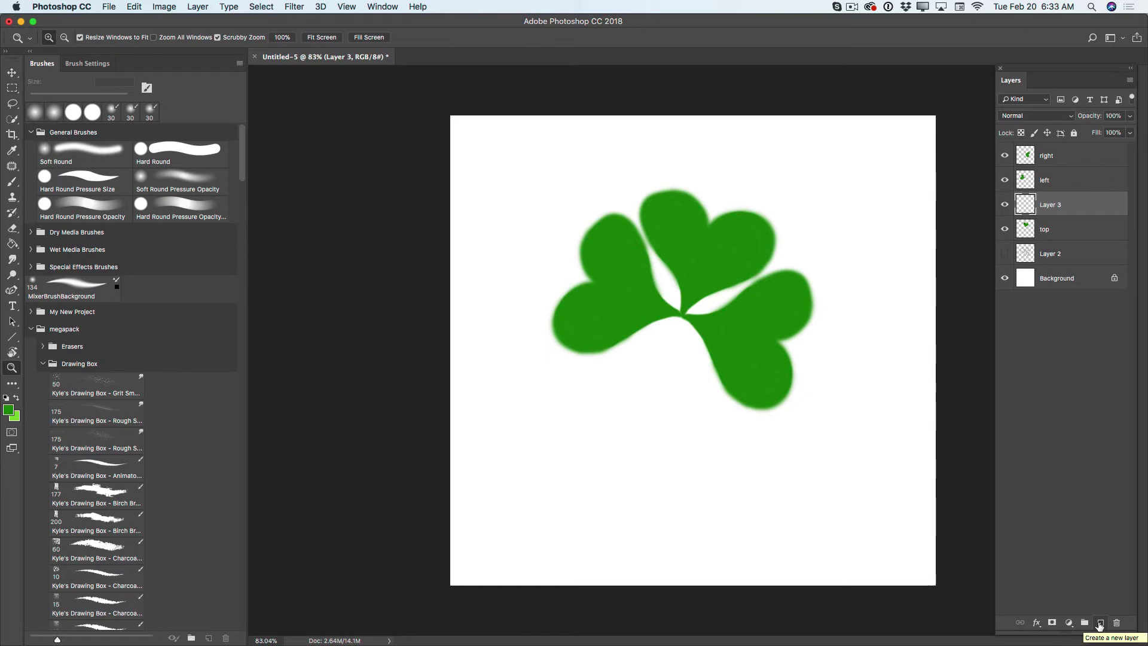
left_click(10, 409)
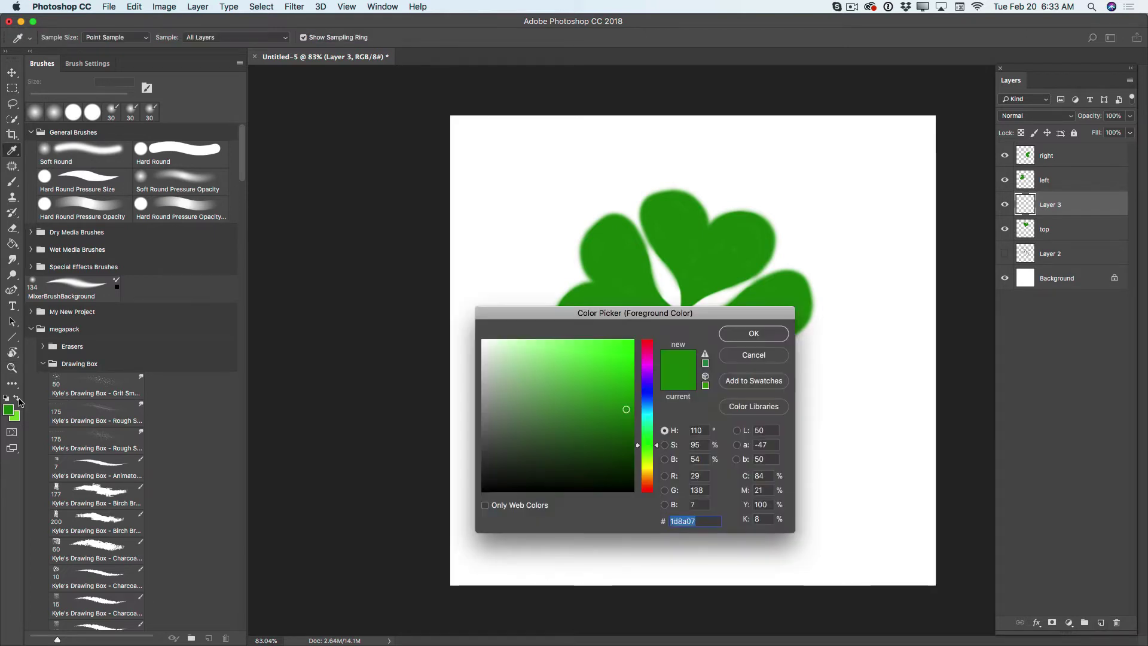
left_click(628, 413)
left_click_drag(627, 412, 630, 430)
left_click(748, 334)
key("z")
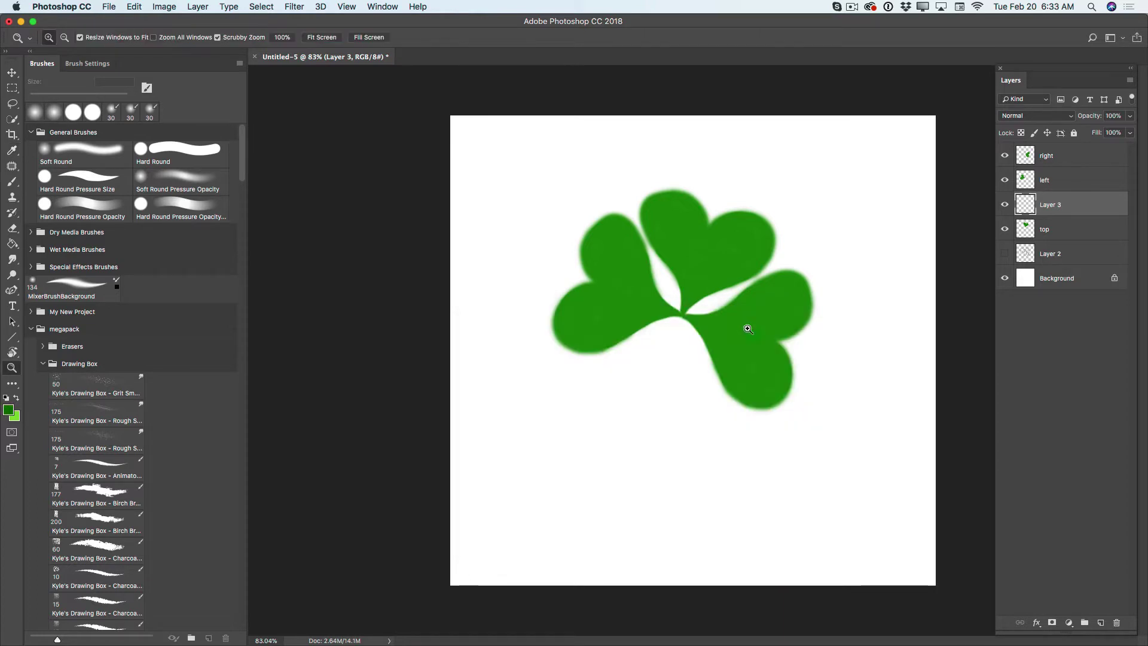
Step: Paint a dark green V-shaped shadow on the left lobe of the top leaf with a 45 px soft brush
left_click(15, 182)
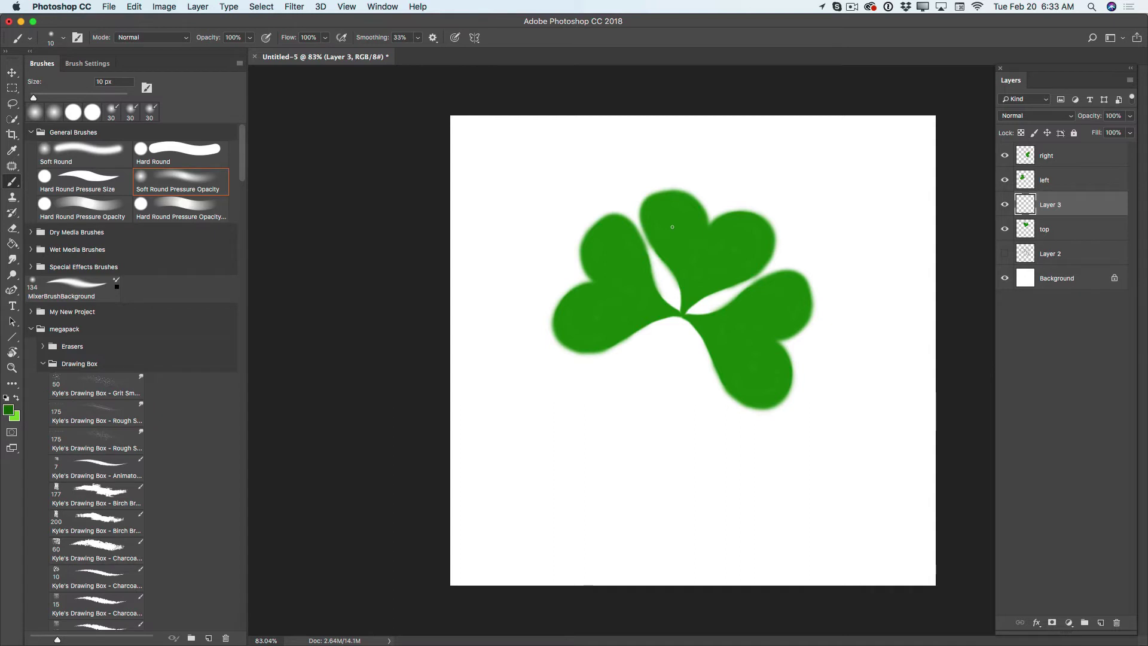
key("bracketright")
key("bracketright")
key("bracketright")
key("bracketright")
key("bracketright")
key("bracketright")
key("bracketright")
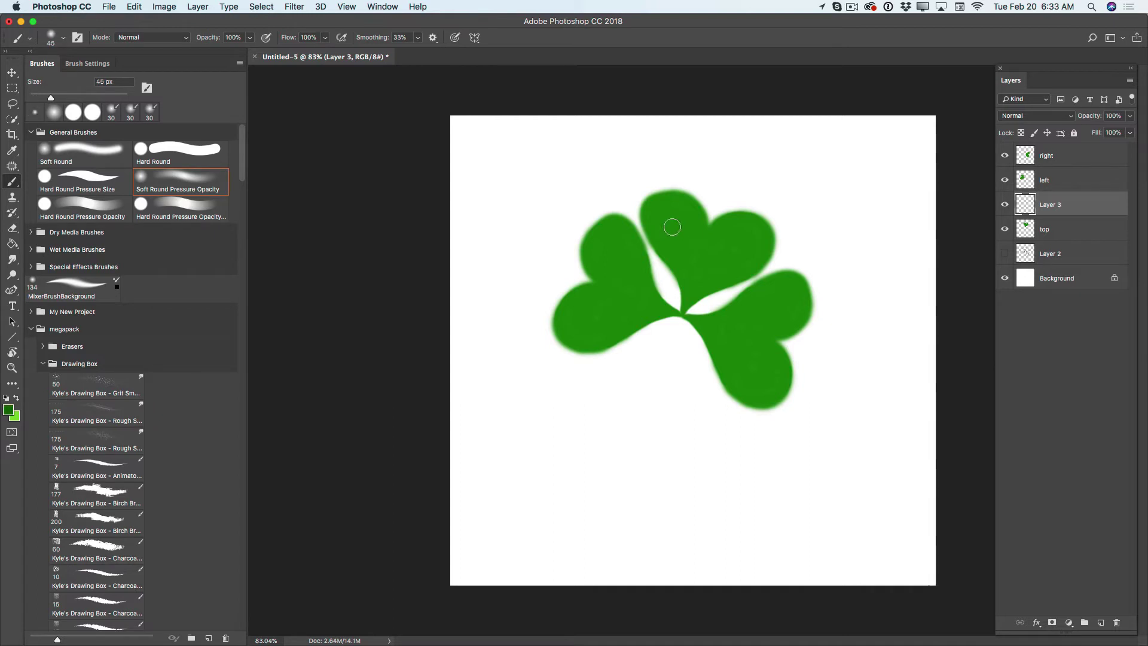
mouse_move(659, 236)
left_mouse_down()
mouse_move(675, 259)
mouse_move(656, 218)
mouse_move(682, 270)
mouse_move(682, 254)
mouse_move(698, 251)
mouse_move(695, 267)
mouse_move(694, 237)
mouse_move(679, 241)
mouse_move(698, 229)
mouse_move(696, 272)
left_mouse_up()
Step: Extend the dark shading to the top leaf's tip and along the lower part of its right lobe with a 20 px brush
key("bracketleft")
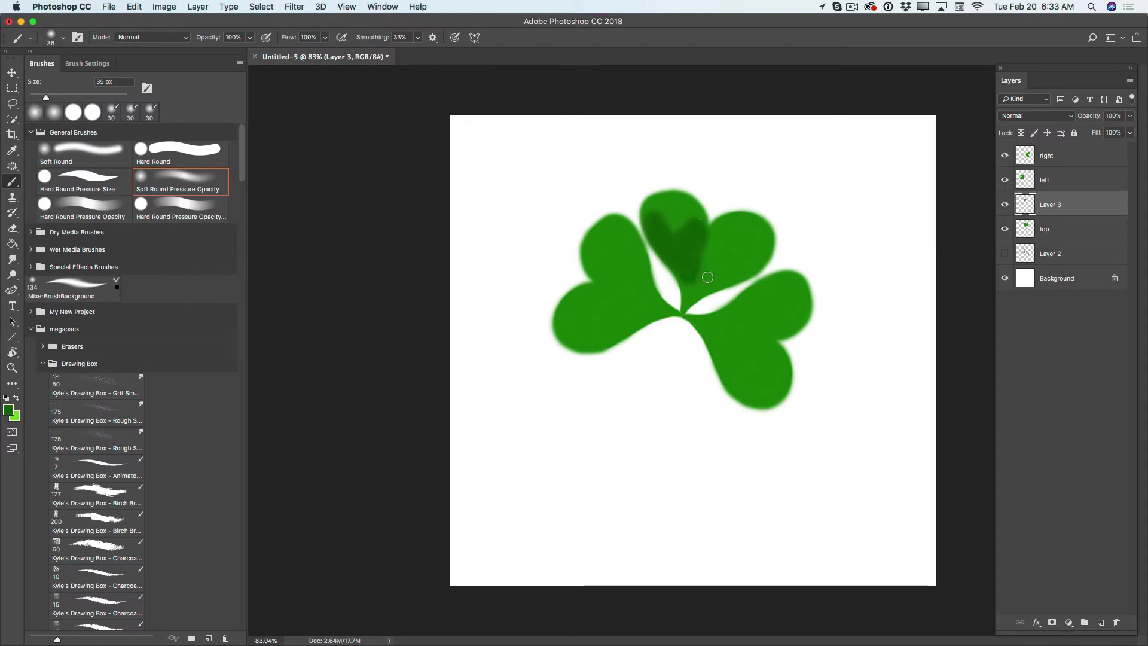
key("bracketleft")
key("bracketleft")
mouse_move(689, 289)
left_mouse_down()
mouse_move(684, 275)
mouse_move(683, 316)
left_mouse_up()
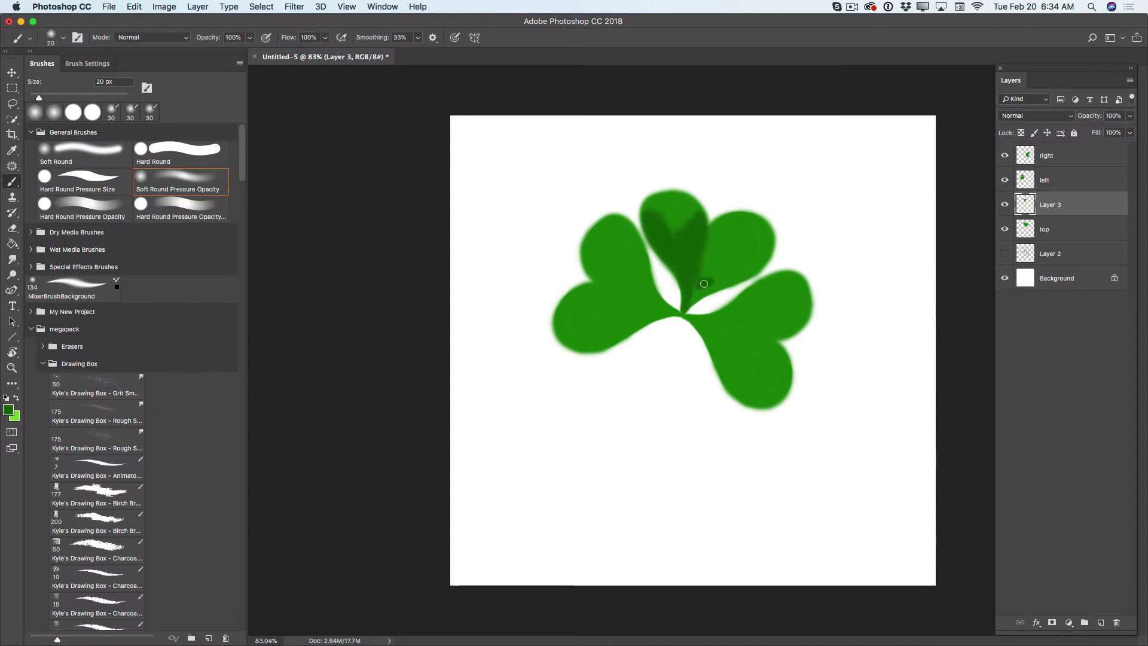
mouse_move(705, 268)
left_mouse_down()
mouse_move(739, 273)
mouse_move(698, 292)
mouse_move(701, 279)
mouse_move(687, 303)
mouse_move(728, 279)
left_mouse_up()
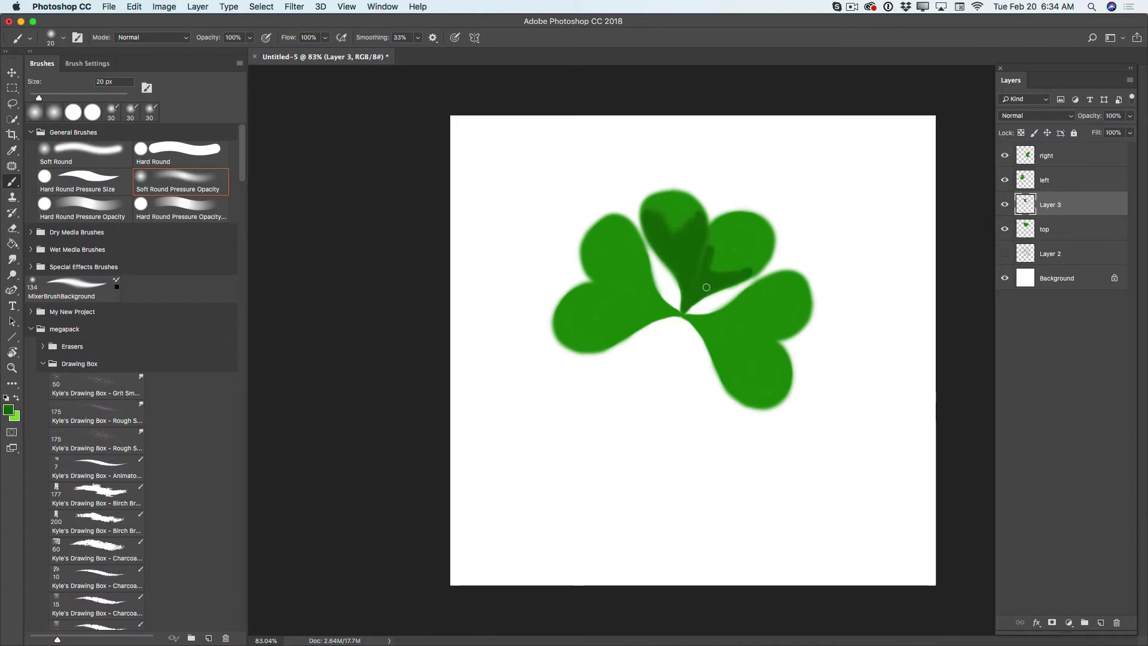
Step: Compare the top leaf with and without its shading layer and merge that layer down into the top leaf's layer
left_click(1005, 208)
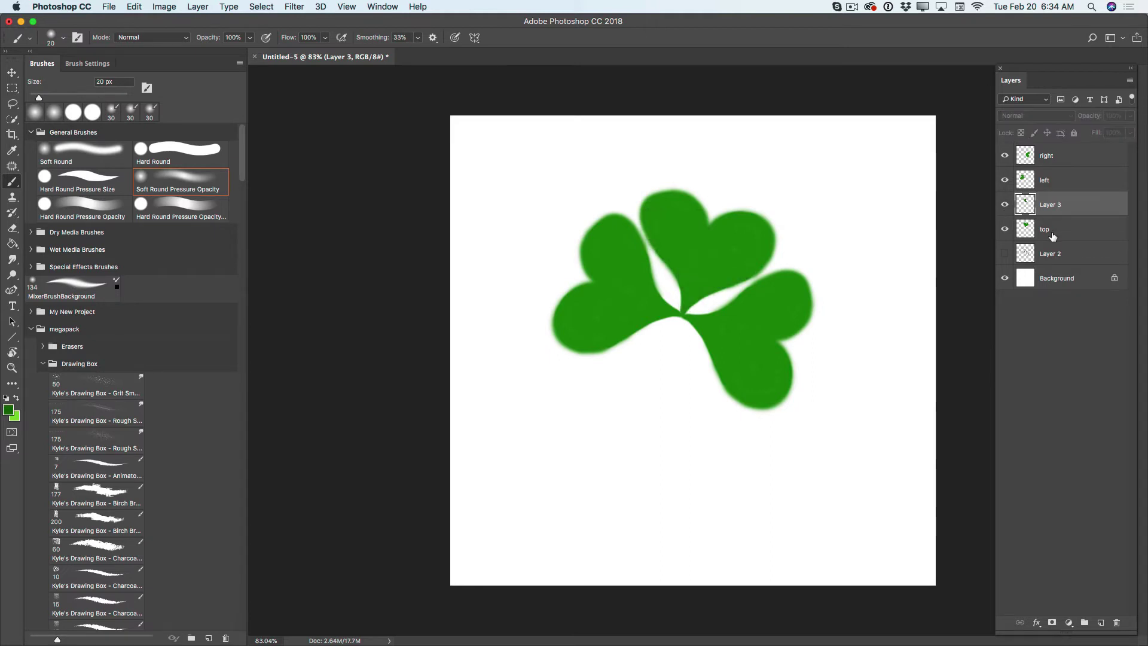
left_click(1130, 82)
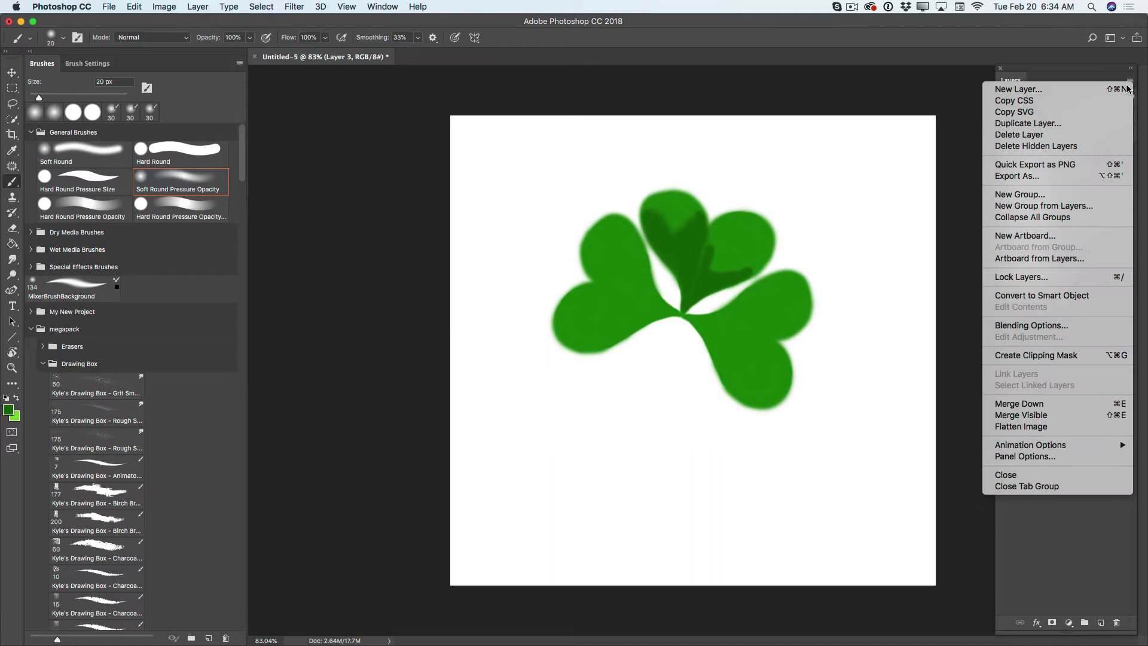
left_click(1035, 405)
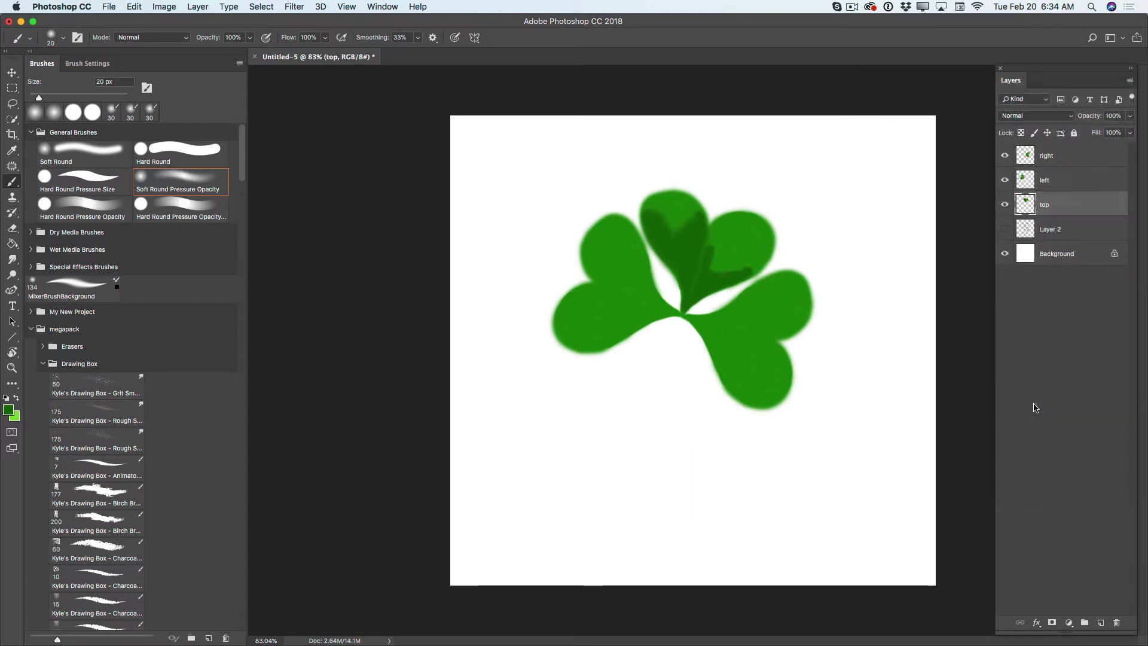
Step: Blend the dark green shading into the top leaf's lighter green with a 25 px Mixer Brush
left_click_drag(18, 183, 58, 214)
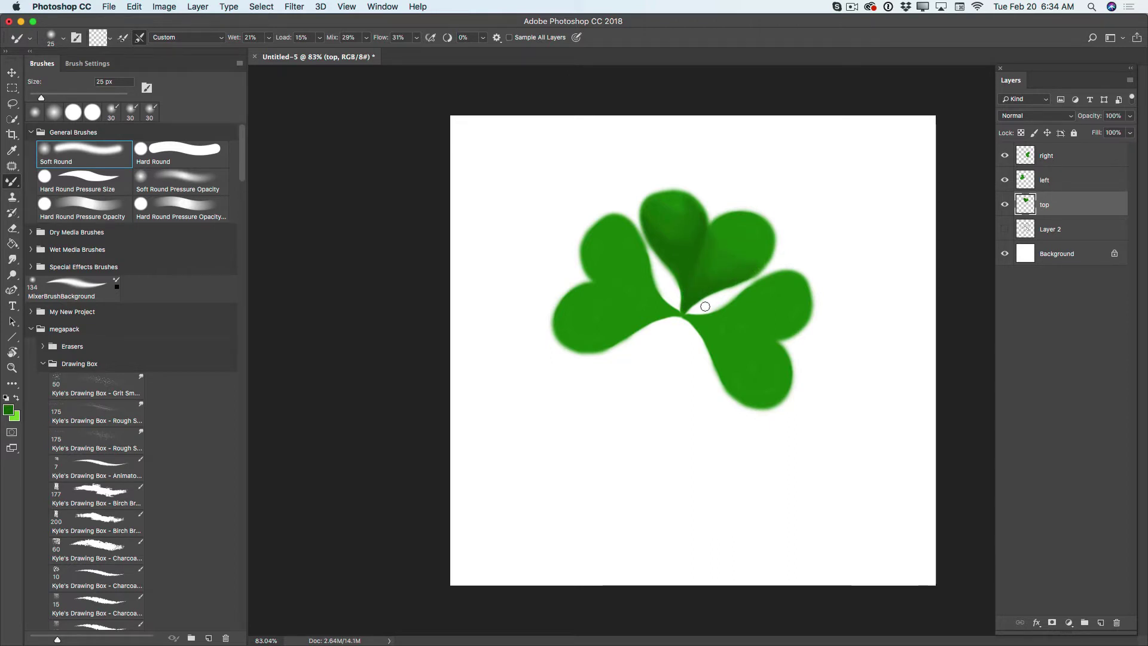
Step: Add a new layer above the left leaf and paint dark green shading along its upper lobe's lower edge with 20 and 35 px soft brushes
left_click(1051, 185)
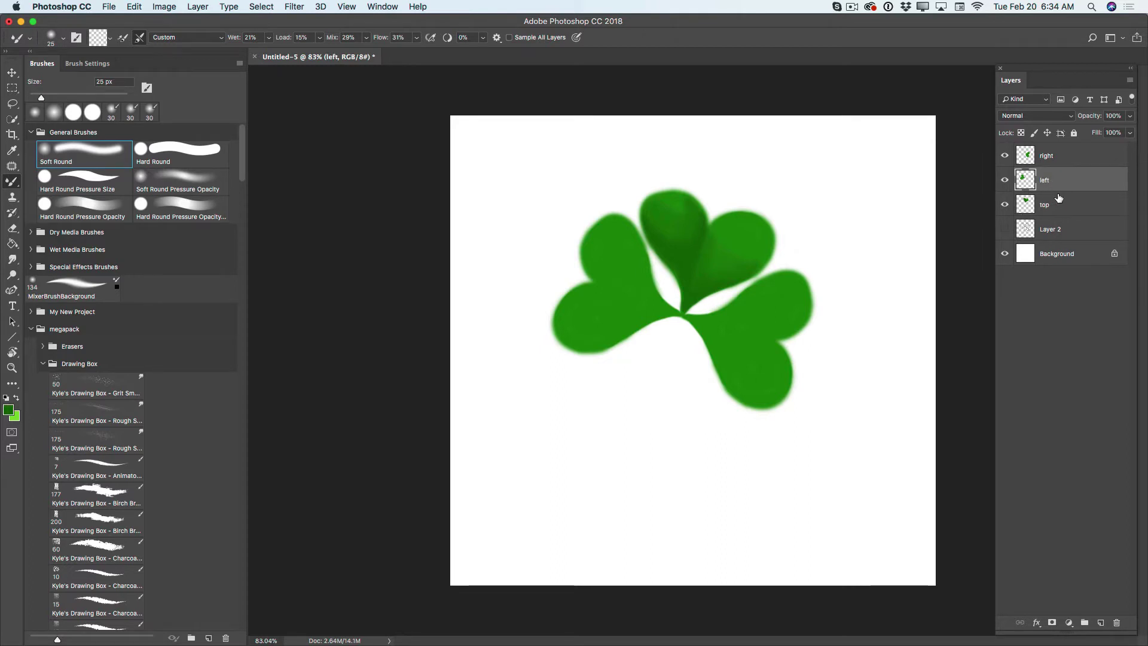
left_click(1101, 622)
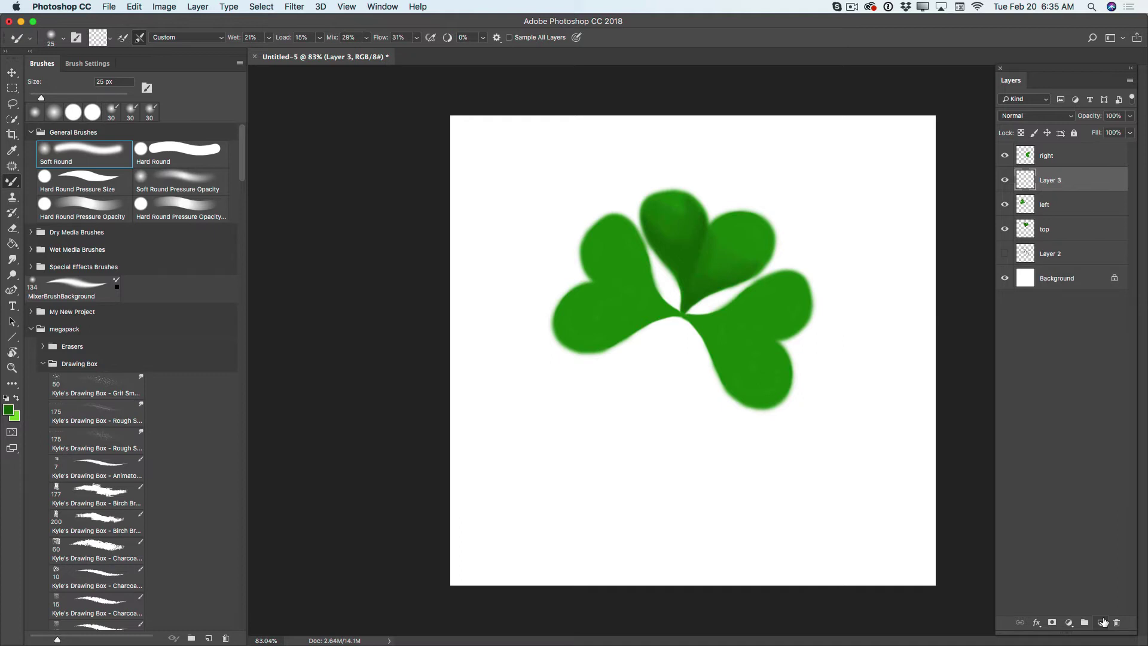
right_click(12, 182)
left_click(51, 182)
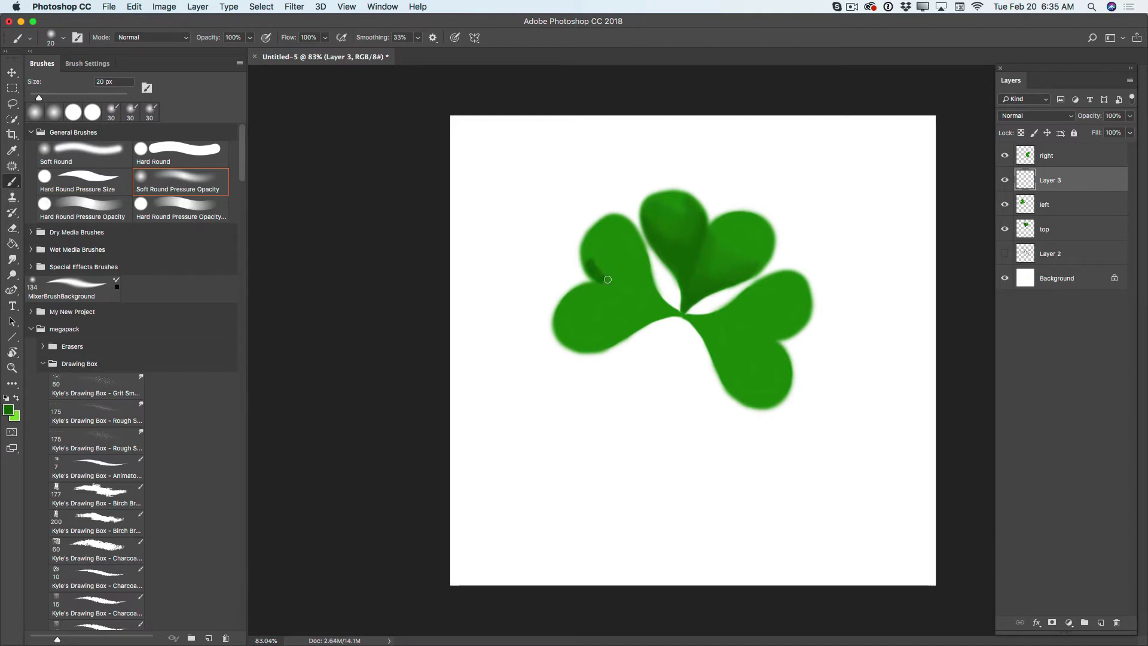
left_click_drag(615, 281, 597, 272)
key("bracketright")
key("bracketright")
key("bracketright")
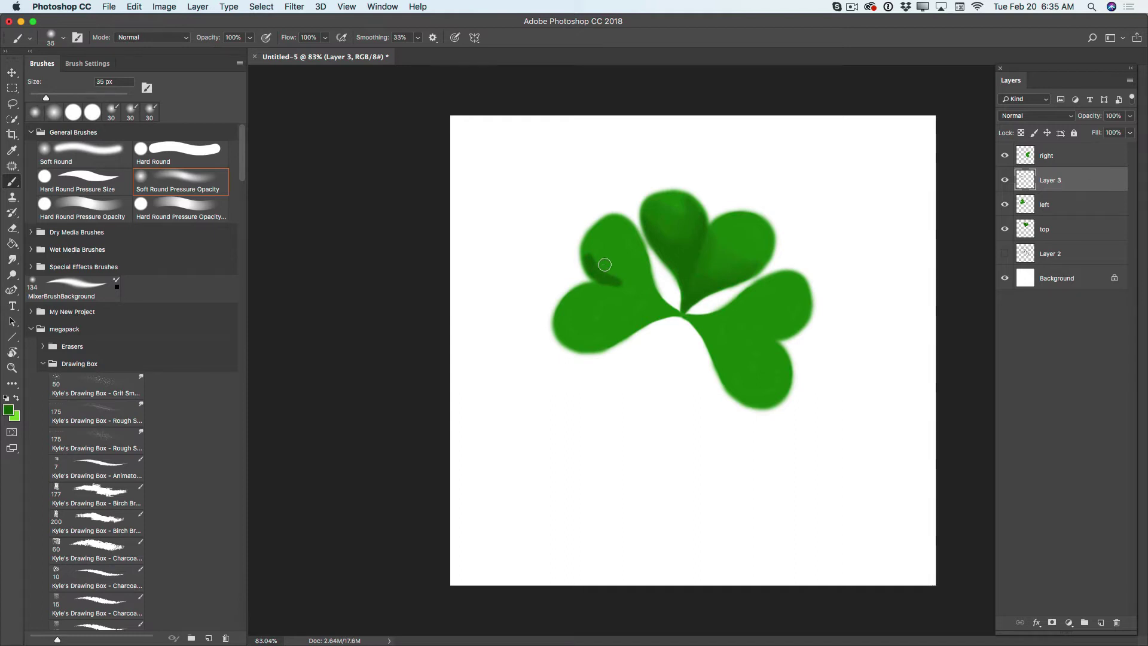
mouse_move(594, 261)
left_mouse_down()
mouse_move(649, 294)
mouse_move(589, 250)
mouse_move(615, 267)
left_mouse_up()
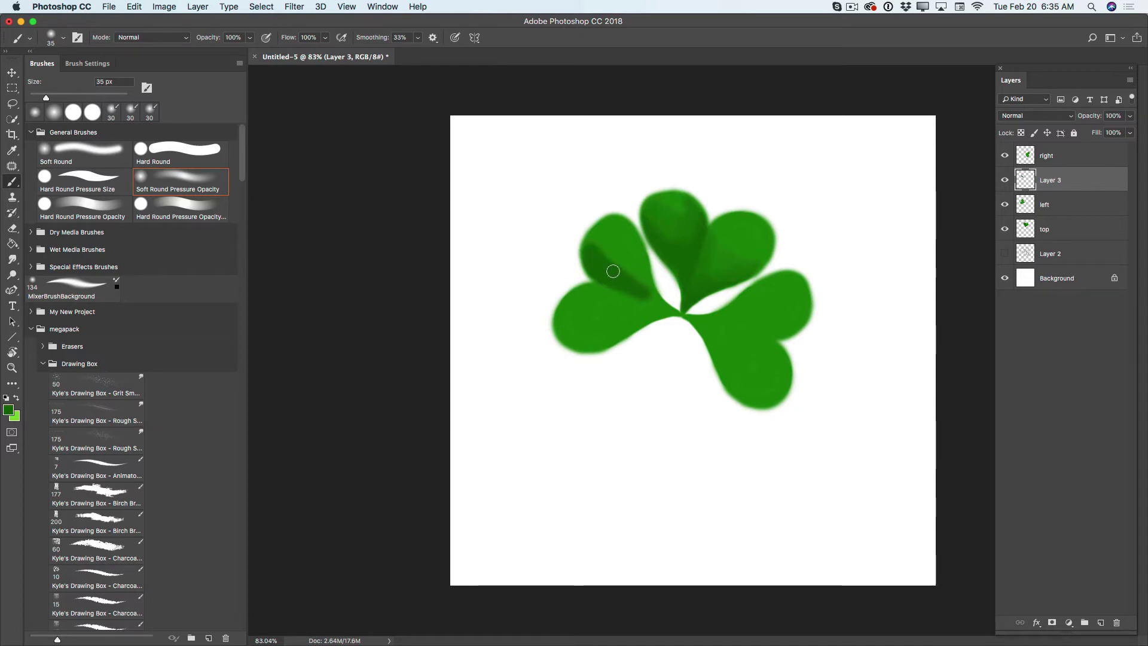
Step: Paint dark shading from the left leaf's tip along its lower lobe with 35 and 15 px soft brushes
left_click_drag(661, 304, 615, 327)
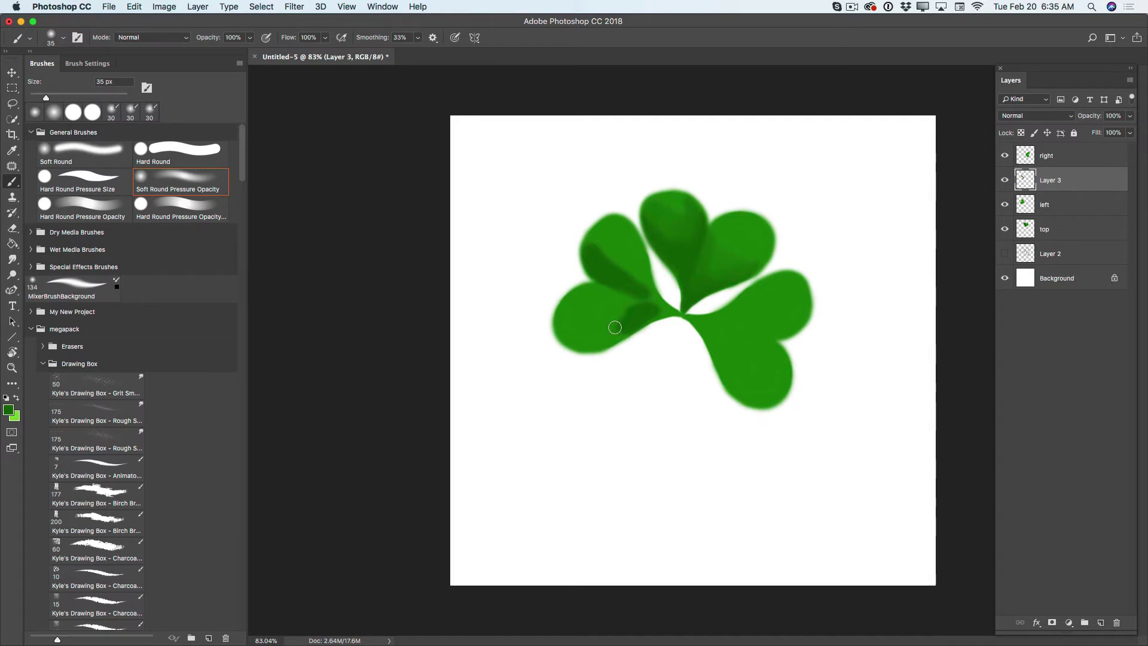
key("bracketleft")
key("bracketleft")
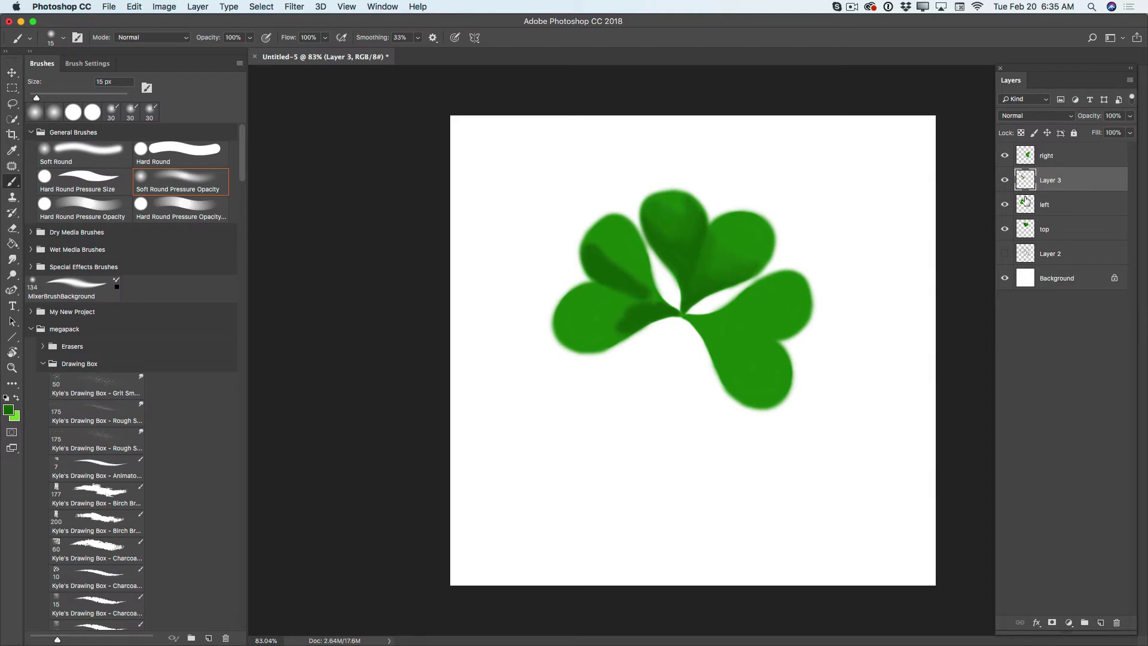
Step: Compare the left leaf with and without its shading layer and merge that layer down into the left leaf's layer
left_click(1005, 180)
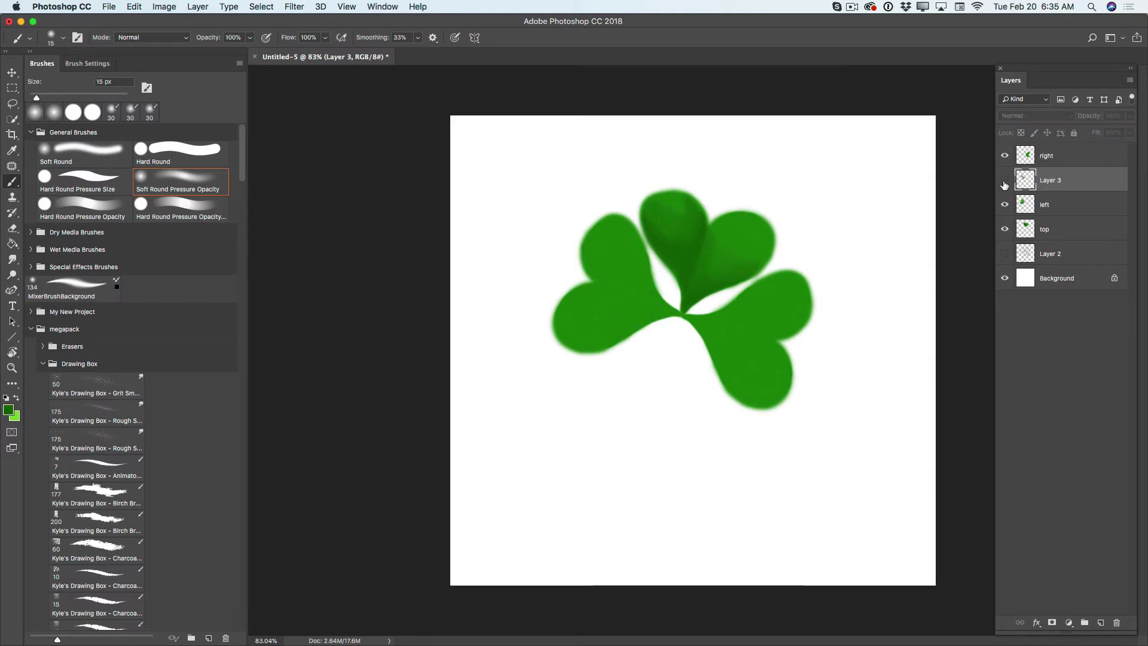
left_click(1006, 182)
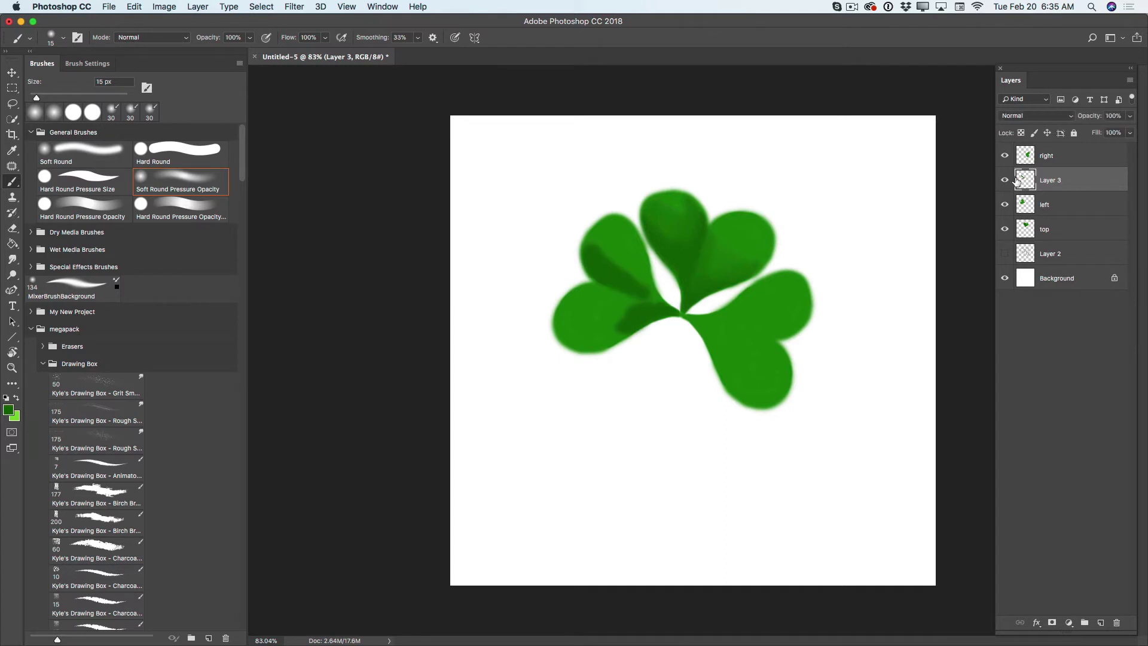
left_click(1131, 81)
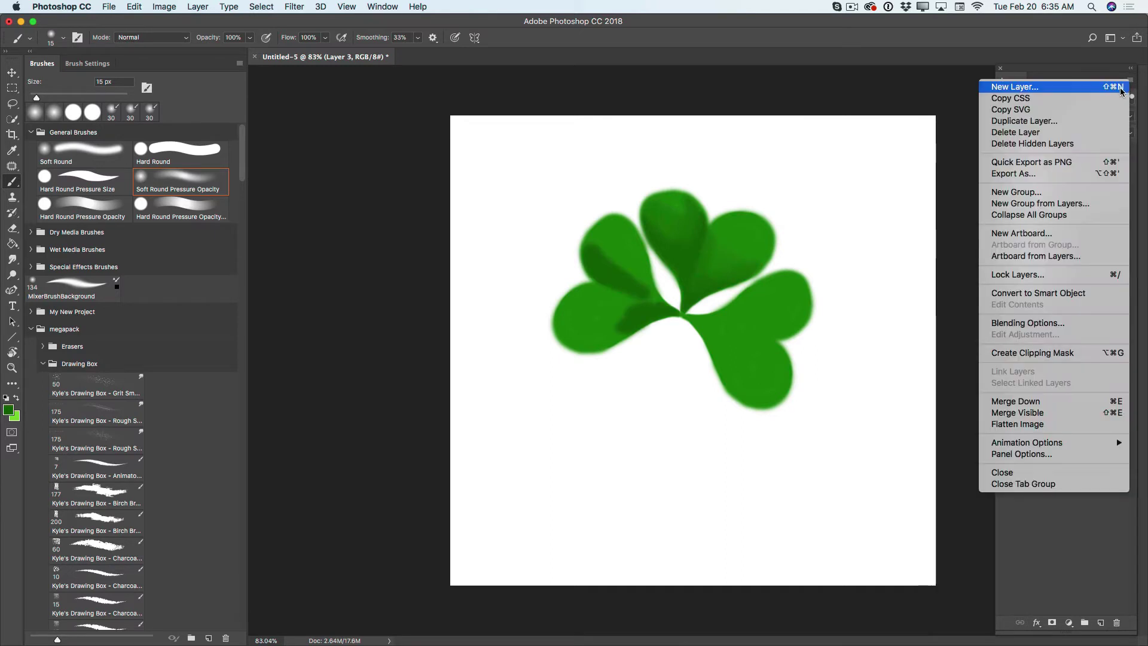
left_click(1045, 403)
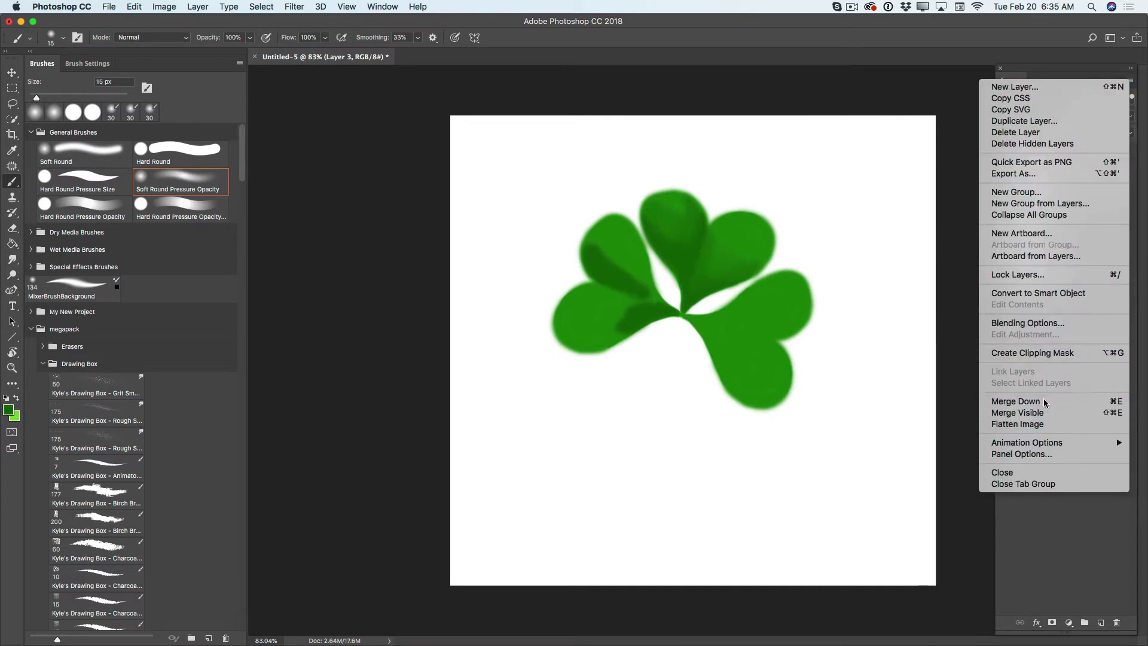
Step: Blend the dark shading into both lobes of the left leaf with the Mixer Brush at 25 and 35 px
right_click(20, 183)
left_click(66, 219)
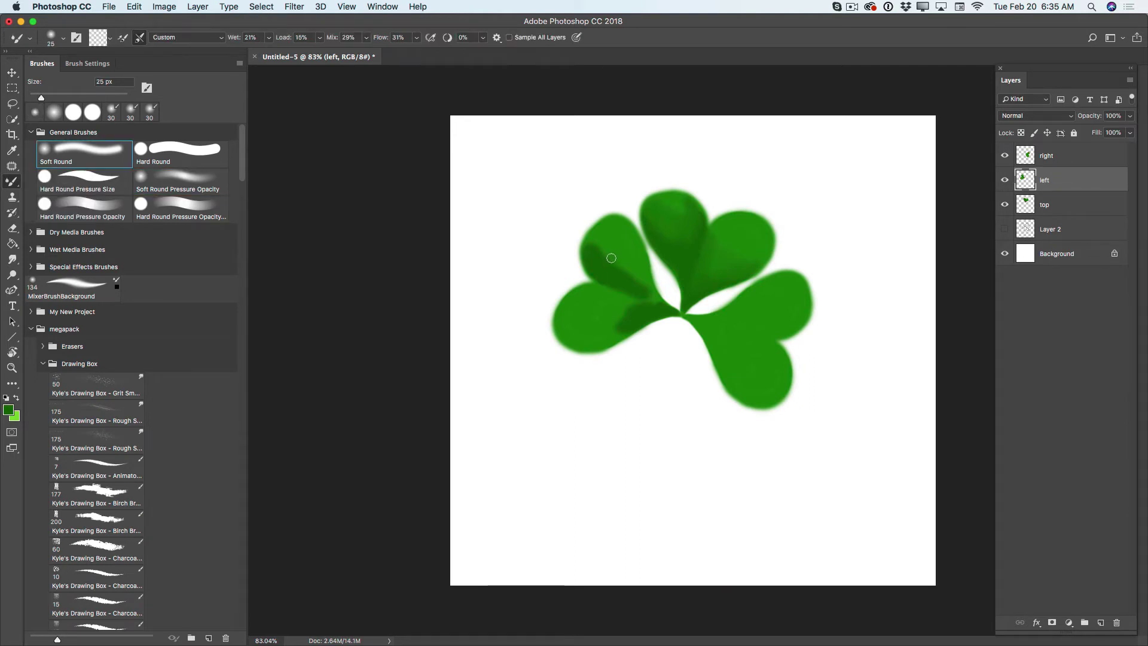
key("bracketright")
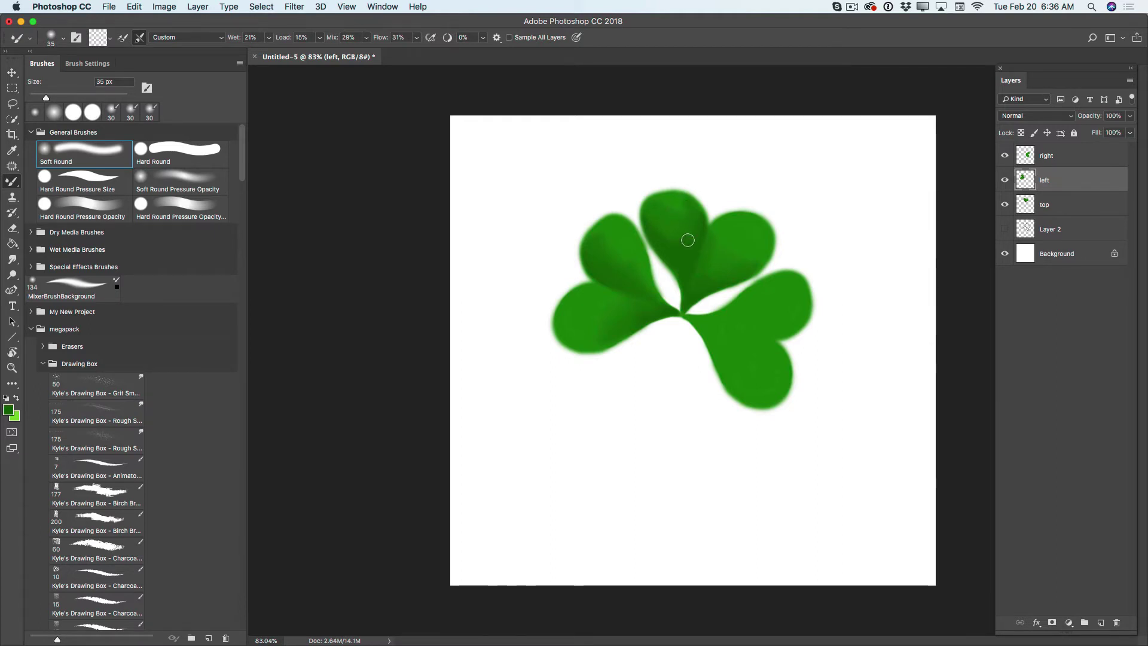
Step: Add a new layer above the right leaf and paint dark green shading on both its lobes with 15 and 25 px soft brushes
left_click(1064, 156)
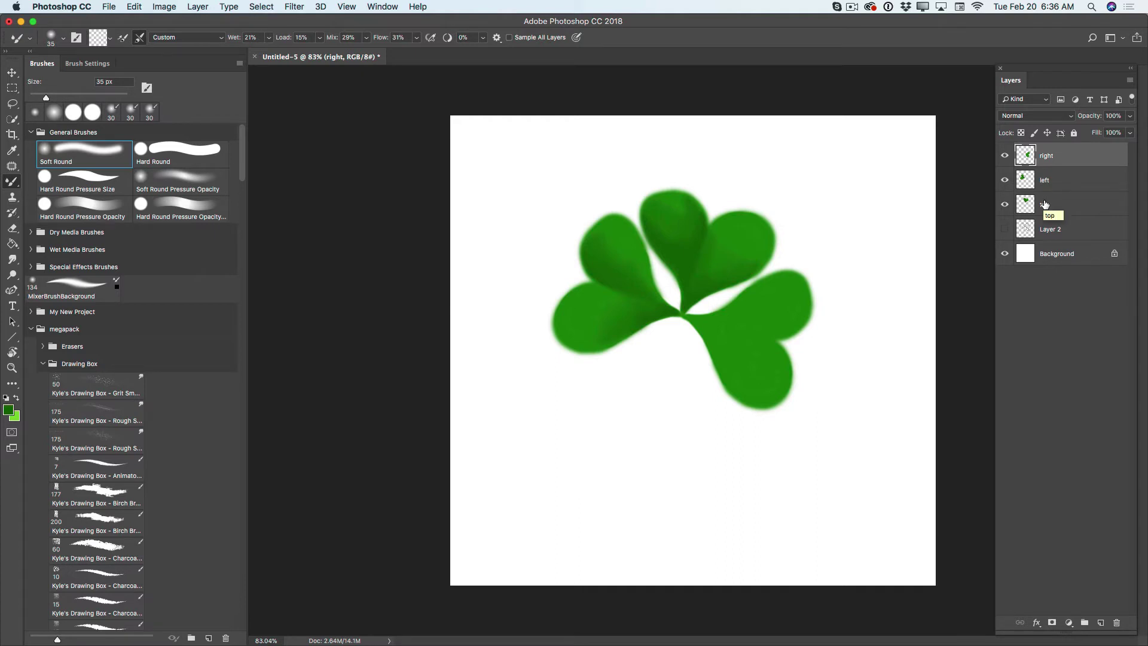
left_click(1100, 624)
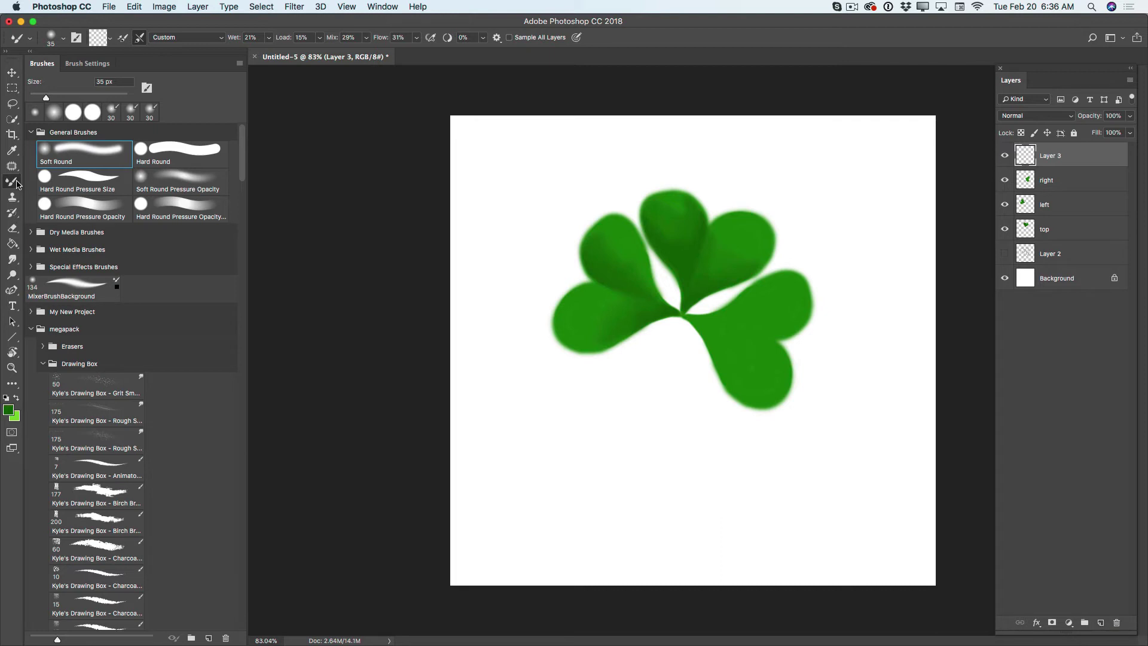
left_click(59, 187)
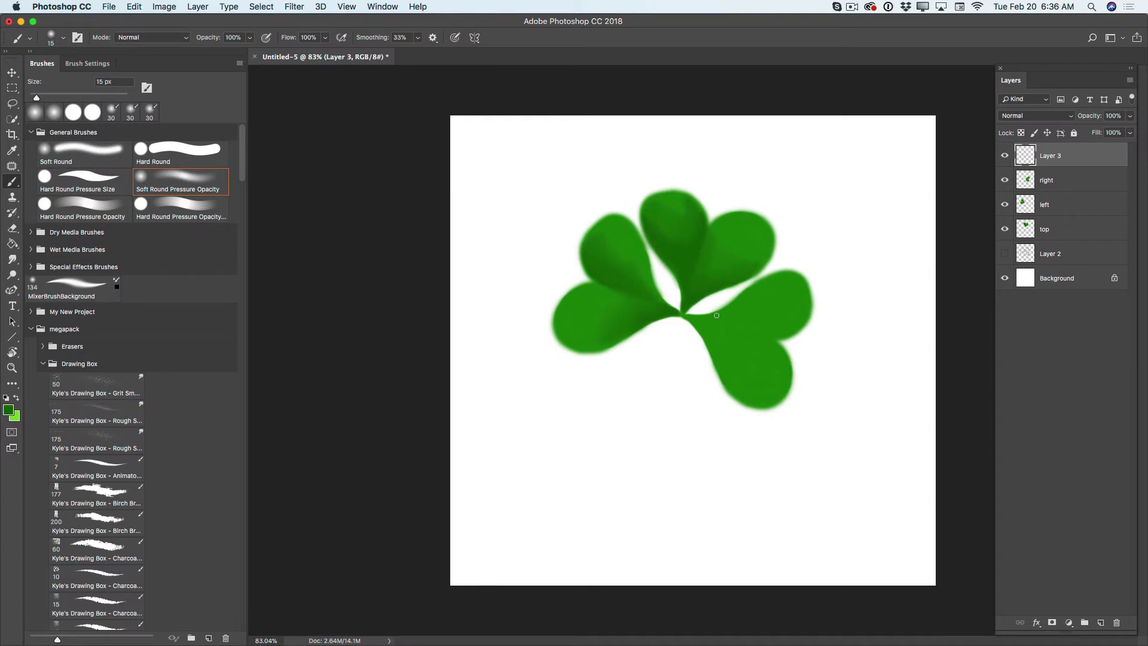
left_click_drag(688, 318, 753, 336)
mouse_move(722, 321)
left_mouse_down()
mouse_move(753, 303)
mouse_move(713, 320)
mouse_move(749, 325)
left_mouse_up()
key("bracketright")
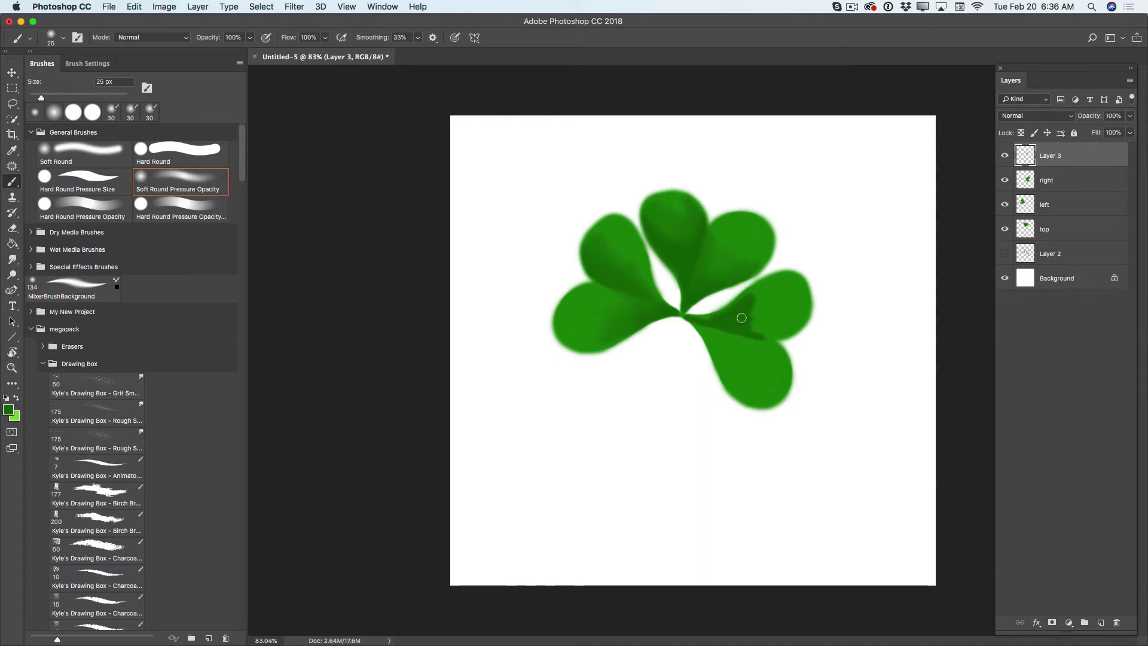
mouse_move(756, 304)
left_mouse_down()
mouse_move(780, 307)
mouse_move(768, 323)
mouse_move(758, 316)
mouse_move(770, 328)
mouse_move(708, 340)
mouse_move(740, 392)
mouse_move(727, 360)
mouse_move(744, 377)
mouse_move(740, 363)
mouse_move(744, 372)
mouse_move(781, 374)
left_mouse_up()
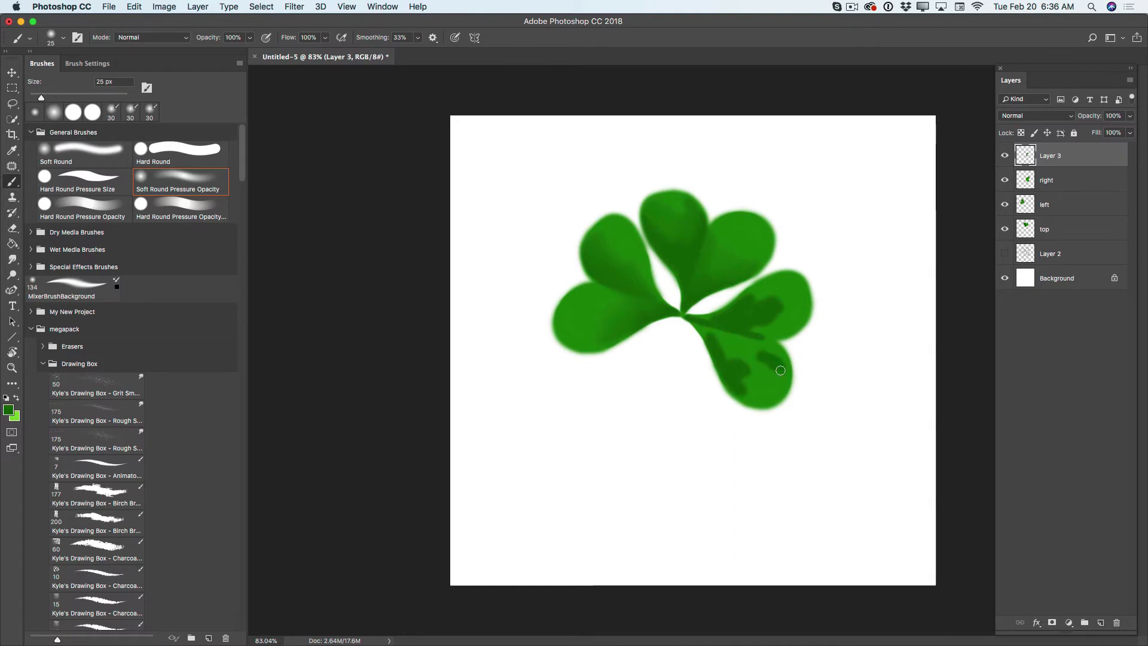
Step: Compare the right leaf with and without its shading layer and merge that layer down into the right leaf's layer
left_click(1004, 157)
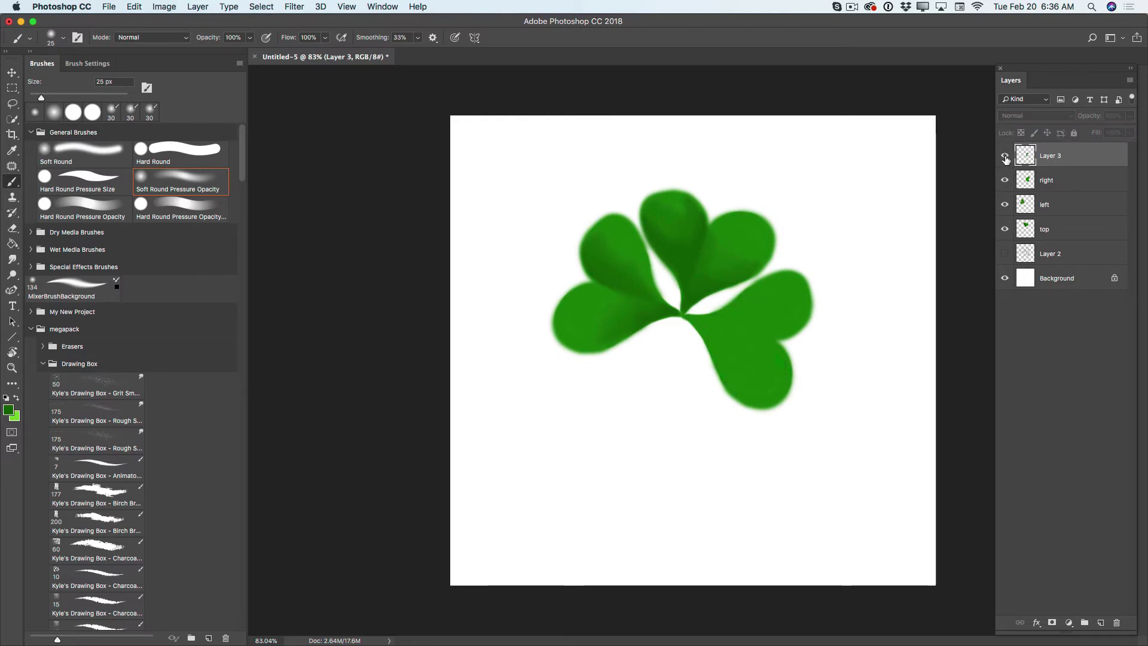
left_click(1005, 156)
left_click(1005, 180)
left_click(1005, 180)
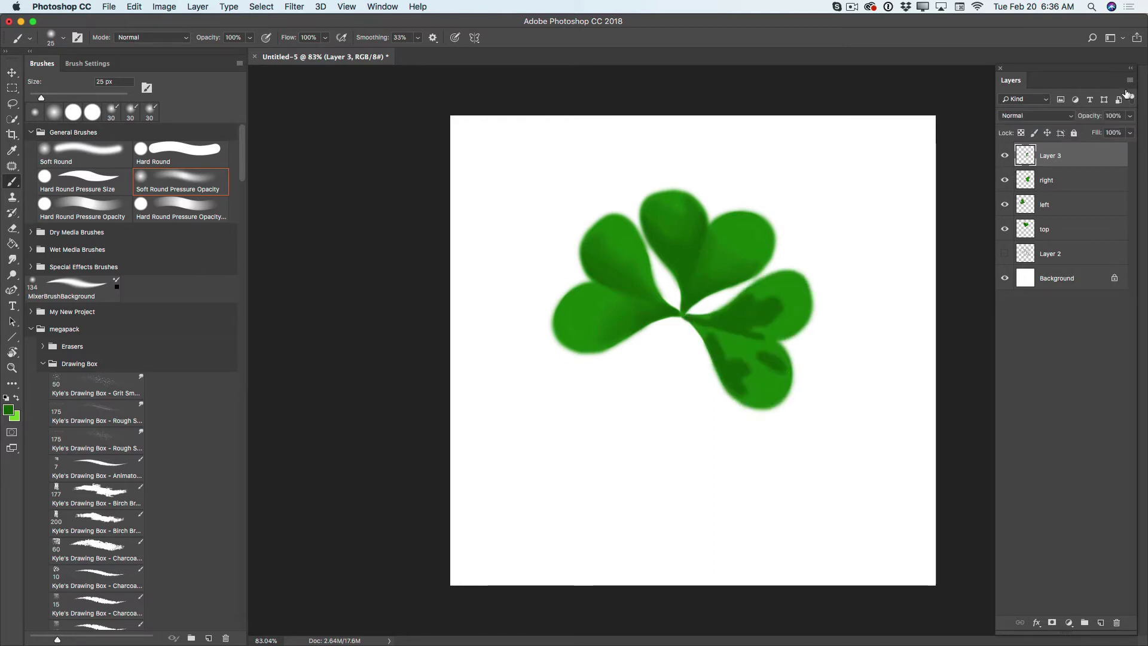
left_click(1131, 80)
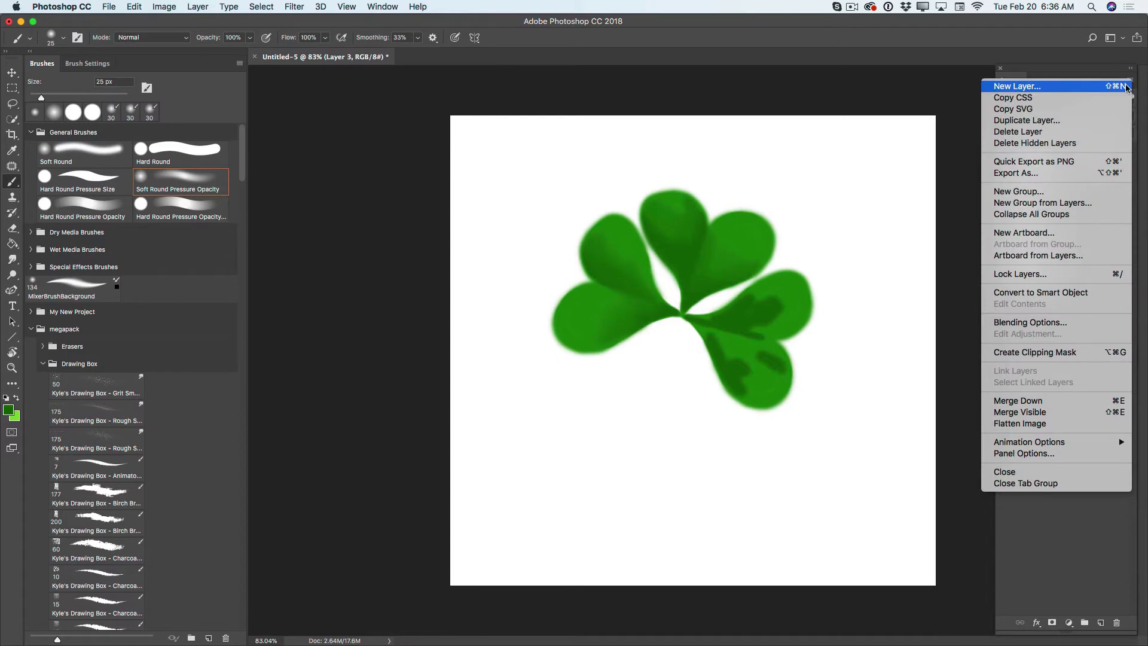
left_click(1037, 402)
Step: Blend the dark patches smoothly into both lobes of the right leaf with a 35 px Mixer Brush
left_click_drag(19, 185, 65, 213)
mouse_move(775, 302)
left_mouse_down()
mouse_move(746, 305)
mouse_move(761, 288)
mouse_move(780, 290)
left_mouse_up()
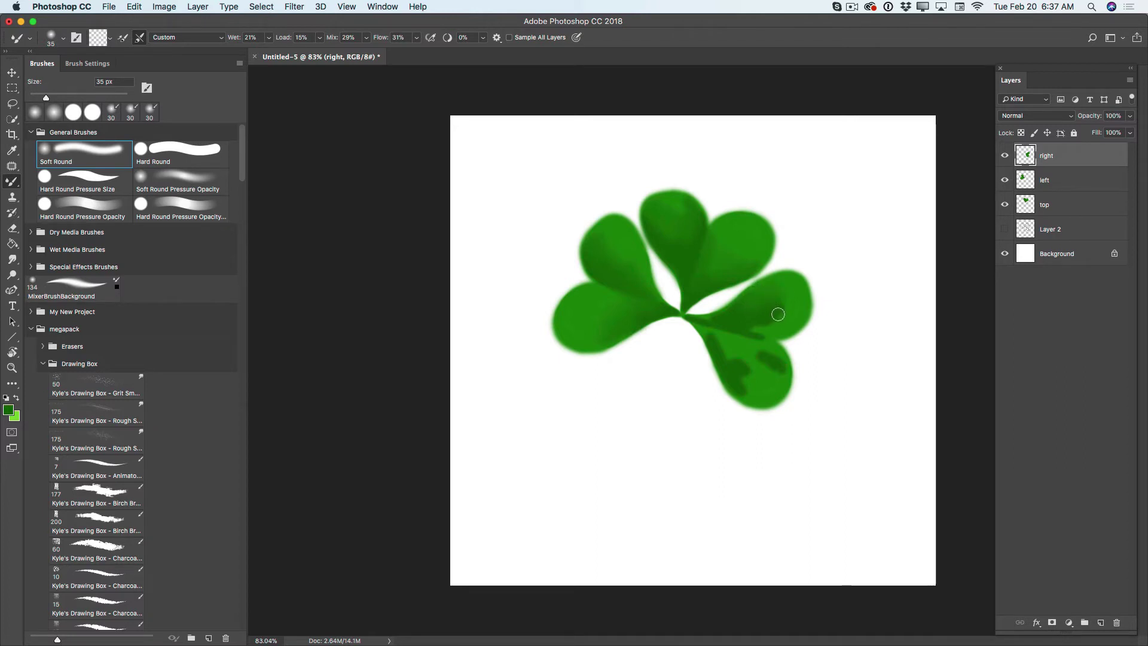
right_click(771, 314)
left_click(759, 330)
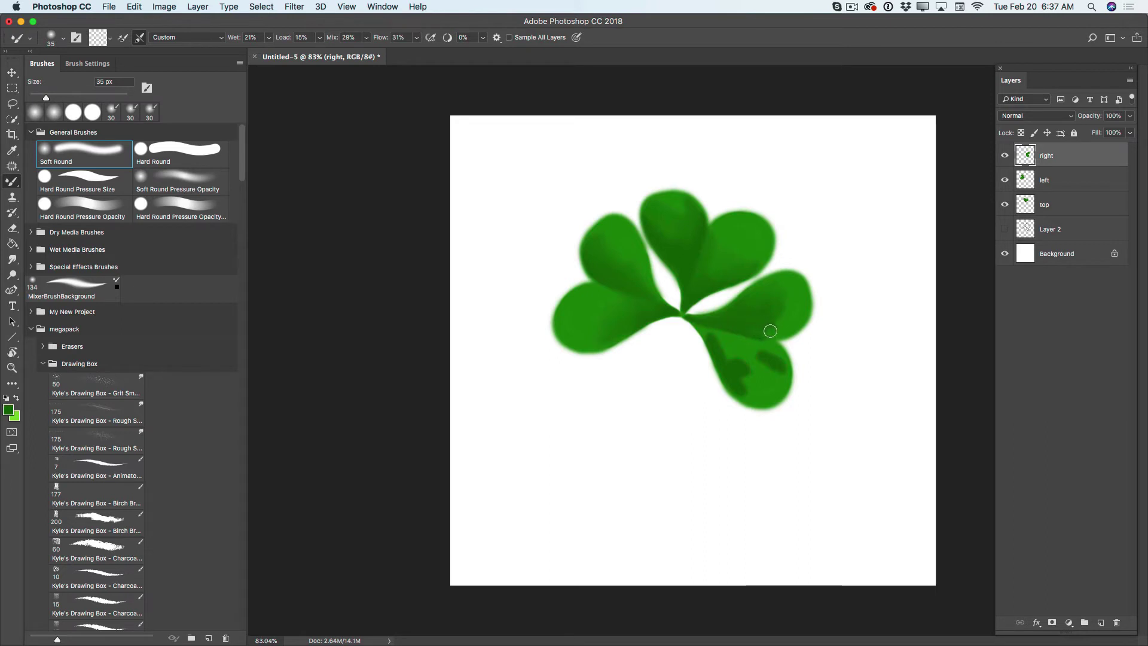
mouse_move(716, 338)
left_mouse_down()
mouse_move(747, 361)
mouse_move(712, 334)
mouse_move(762, 397)
mouse_move(744, 371)
mouse_move(752, 383)
mouse_move(758, 357)
mouse_move(770, 373)
mouse_move(776, 358)
mouse_move(713, 324)
mouse_move(775, 349)
mouse_move(781, 365)
mouse_move(770, 319)
mouse_move(782, 304)
mouse_move(775, 330)
mouse_move(739, 324)
left_mouse_up()
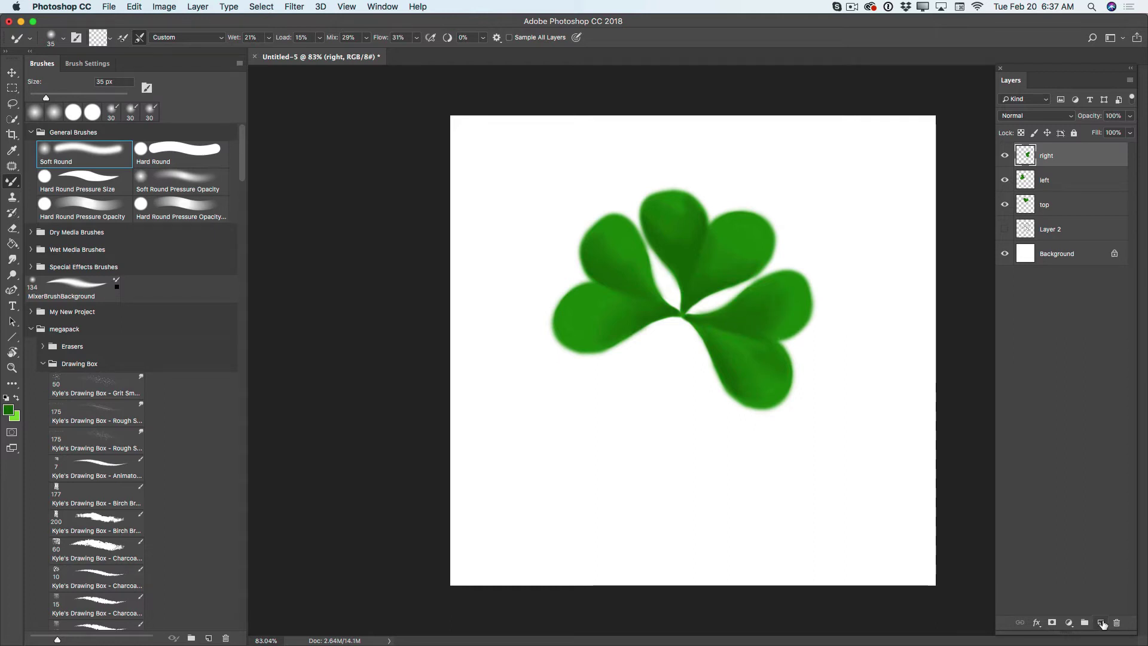
Step: Add a new layer above the right leaf's layer and set the foreground colour to a bright green for highlights
left_click(1100, 621)
left_click(9, 409)
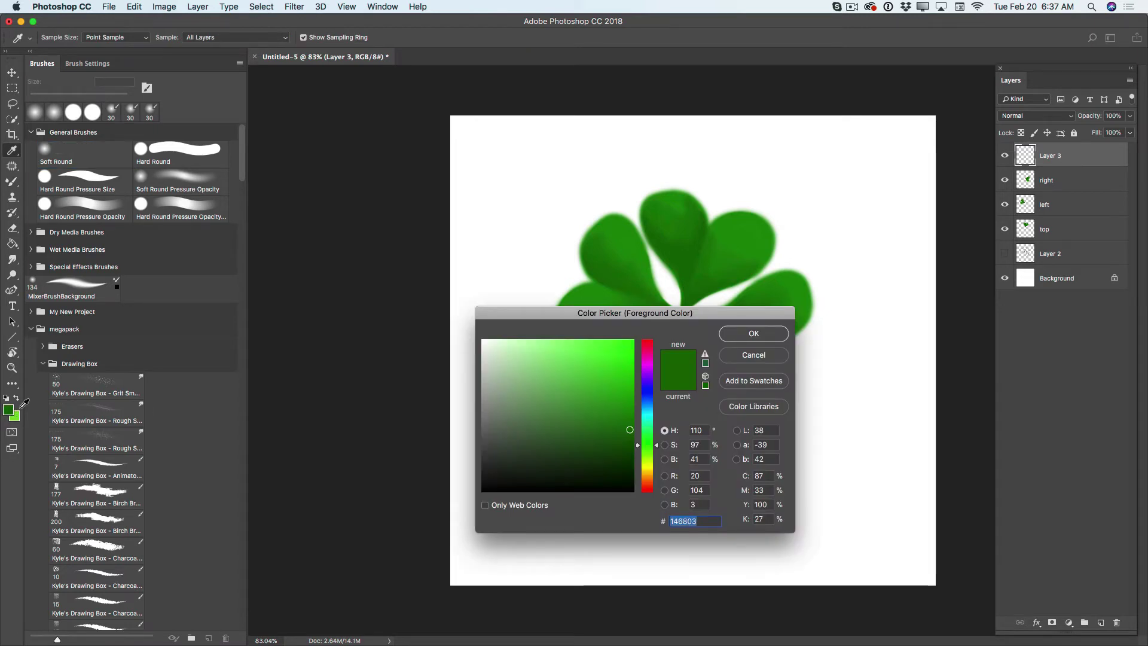
left_click_drag(629, 428, 639, 351)
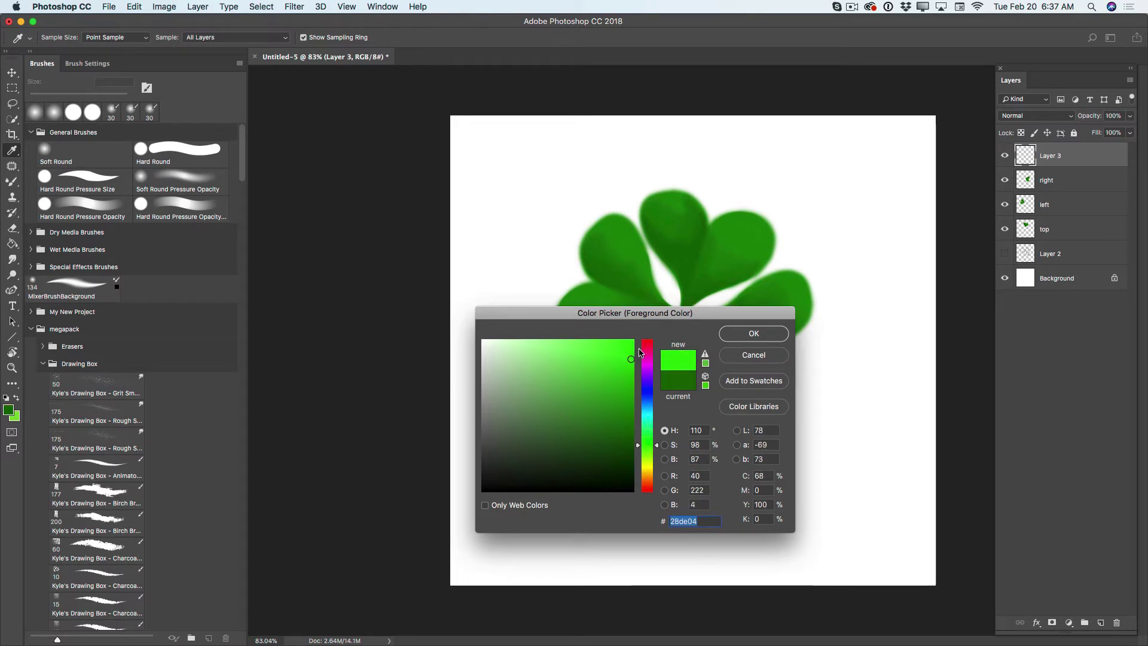
left_click(755, 334)
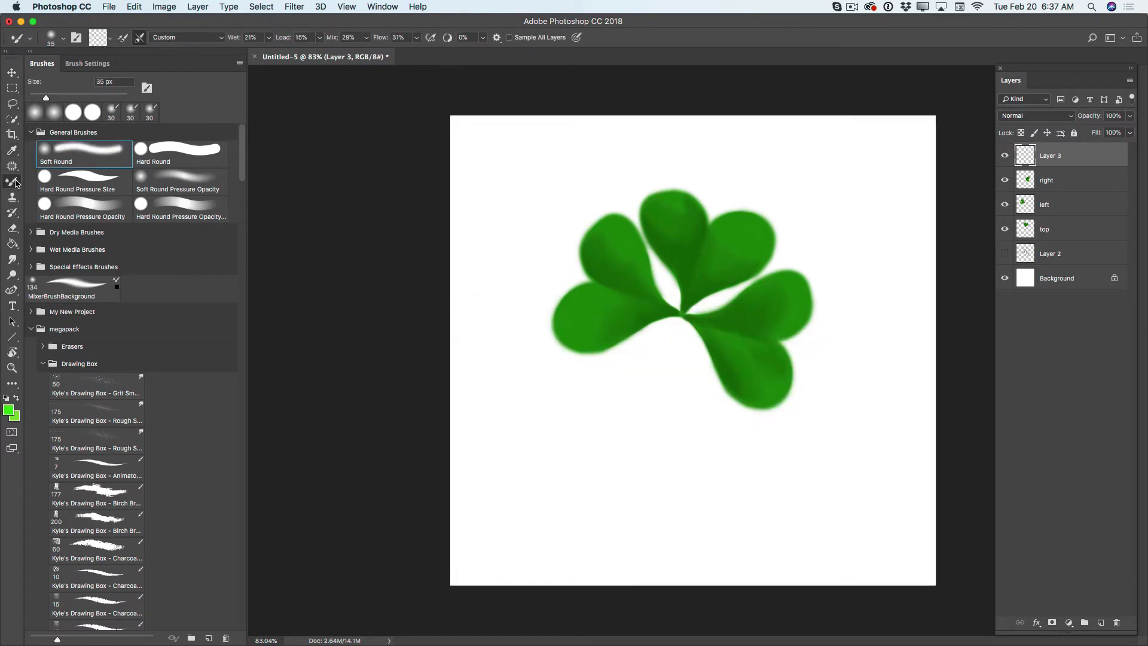
Step: Paint two bright green highlights near the top of the top leaf's left lobe with a 25 px soft brush at 47% opacity
left_click_drag(17, 183, 58, 180)
left_click(250, 38)
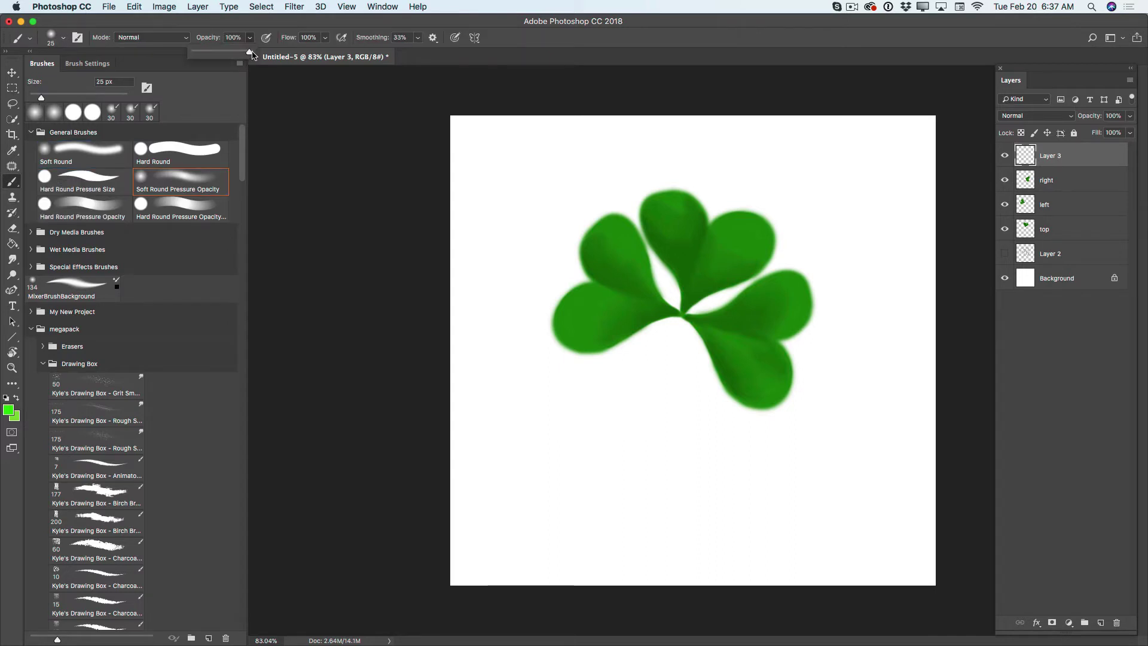
left_click_drag(252, 55, 220, 55)
mouse_move(682, 215)
left_mouse_down()
mouse_move(689, 206)
mouse_move(691, 222)
mouse_move(655, 213)
mouse_move(659, 198)
left_mouse_up()
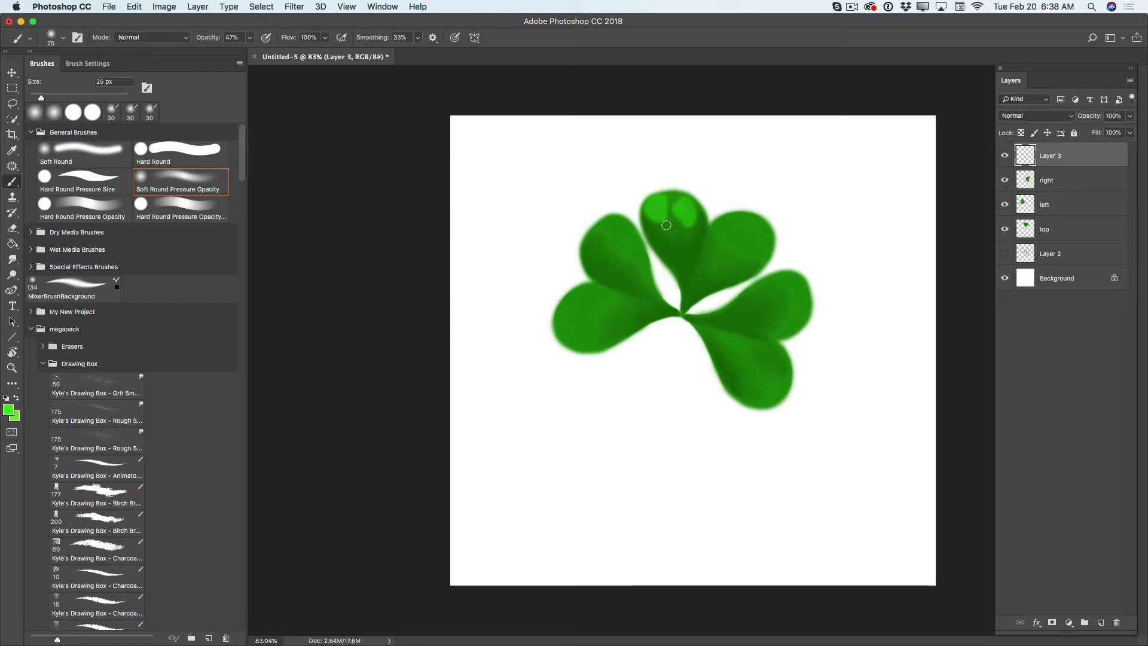
Step: Set the highlight layer's opacity to 43% and paint more bright green highlights on the top leaf's right lobe
left_click(1130, 116)
left_click_drag(1130, 129, 1099, 132)
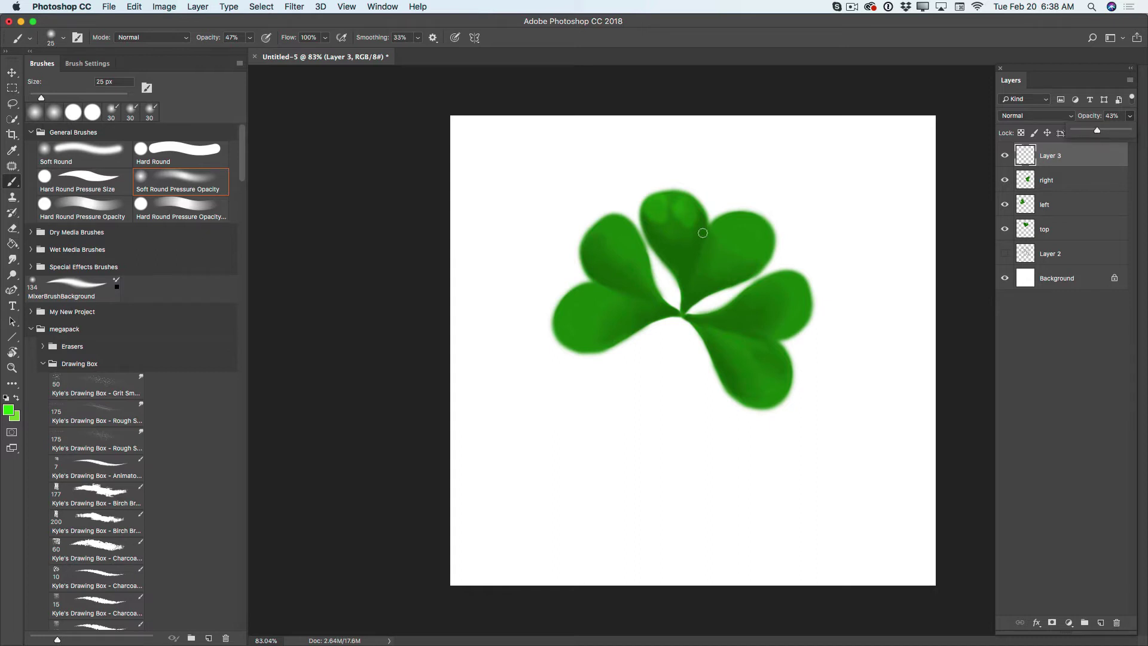
left_click(748, 227)
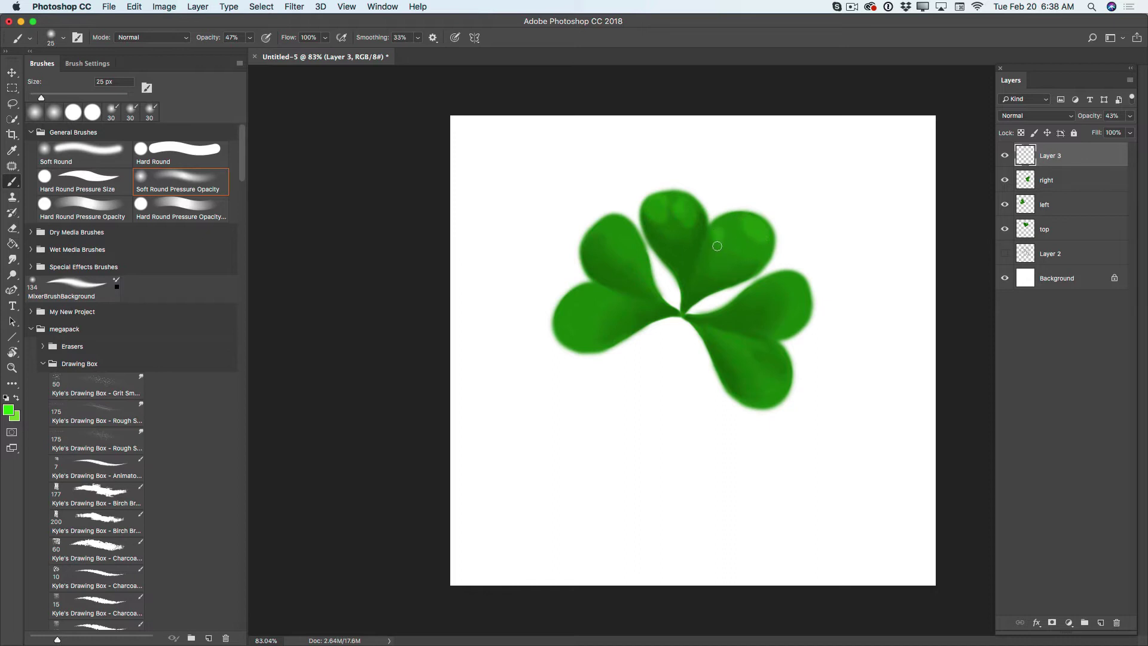
left_click_drag(719, 256, 745, 275)
Step: Merge the highlight layer down into the right leaf's layer and try to blend the top leaf's highlights with a 35 px Mixer Brush
left_click(1131, 80)
left_click(1030, 401)
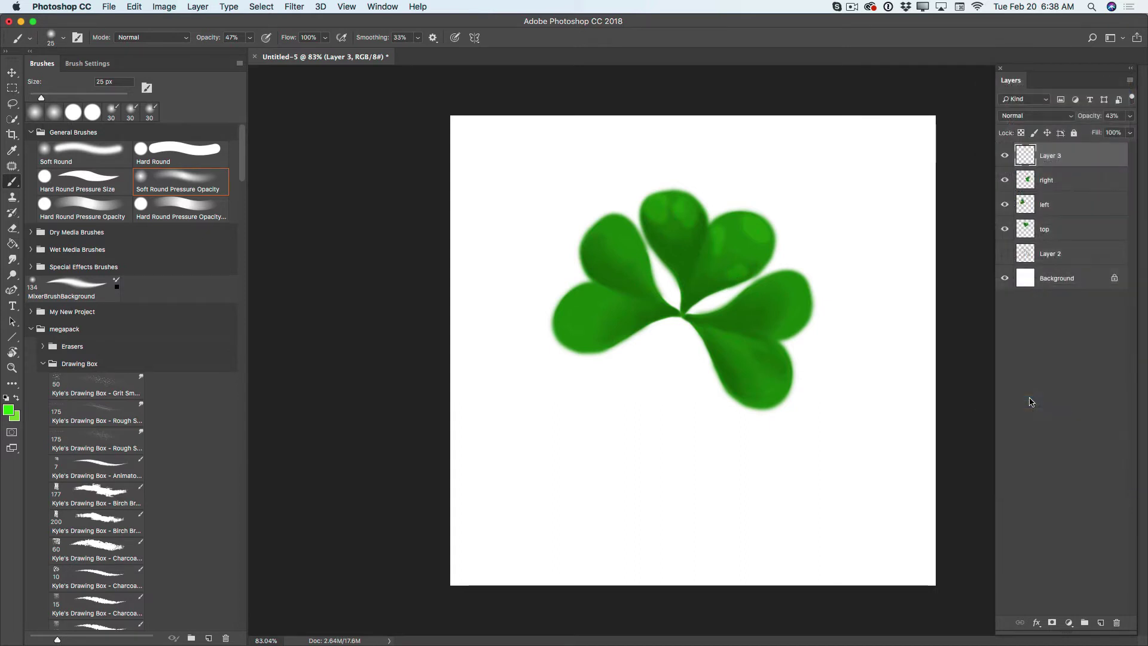
left_click_drag(17, 185, 56, 217)
left_click_drag(679, 216, 680, 211)
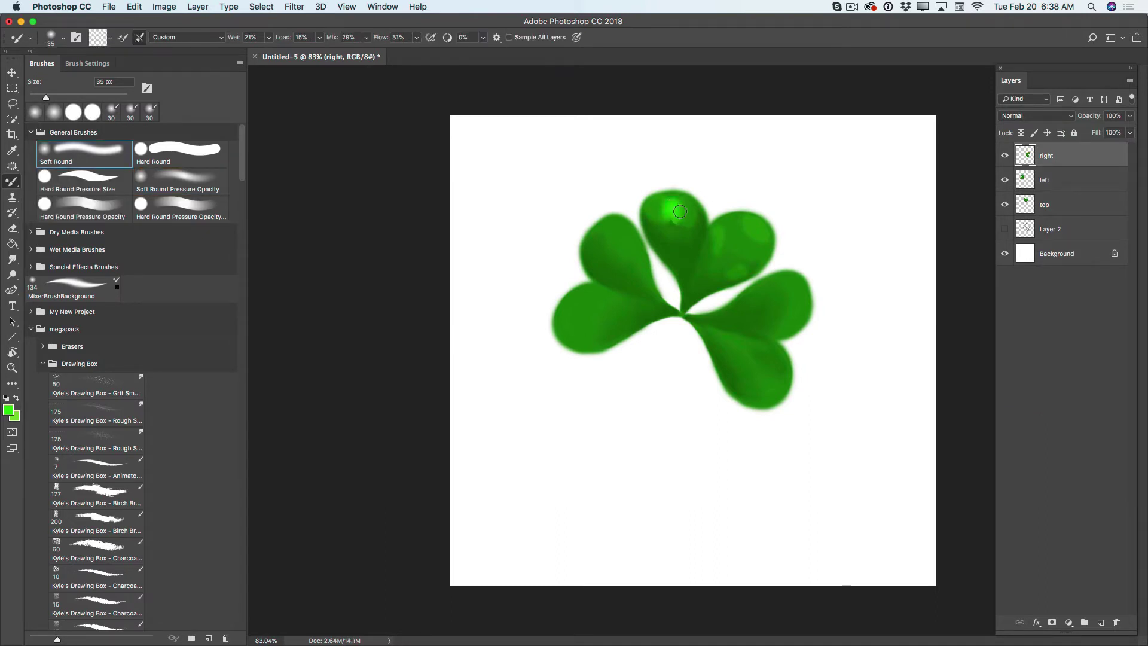
Step: Step back through the Mixer Brush strokes and the merge until the top leaf's highlights are on their own layer again
left_click(134, 7)
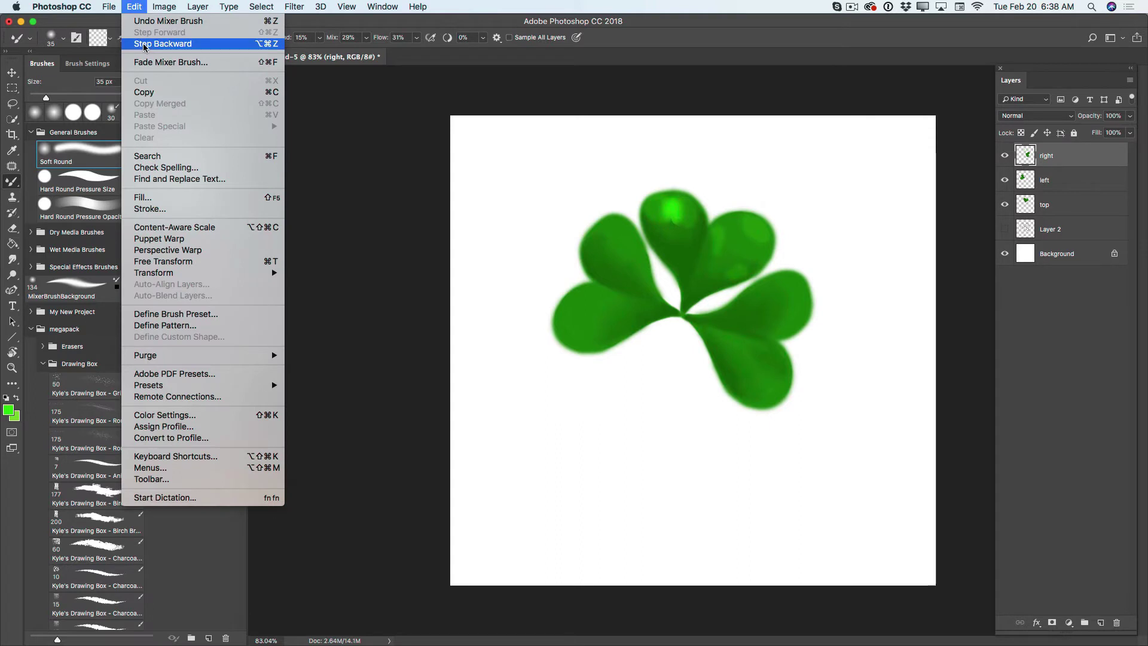
left_click(137, 55)
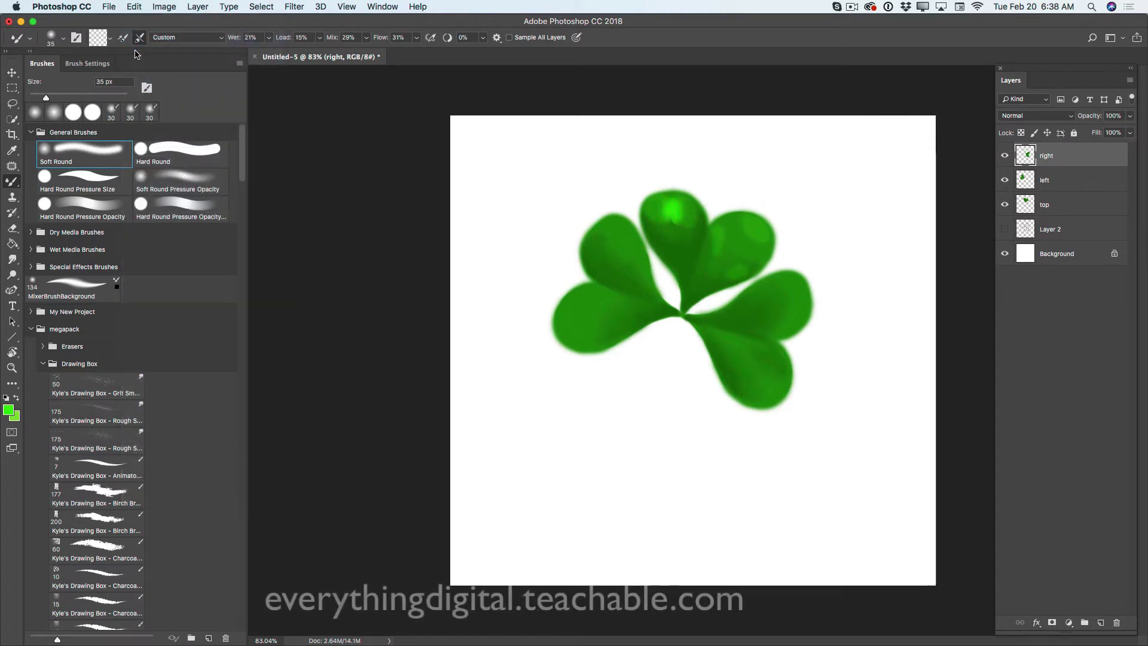
left_click(1005, 156)
left_click(1006, 156)
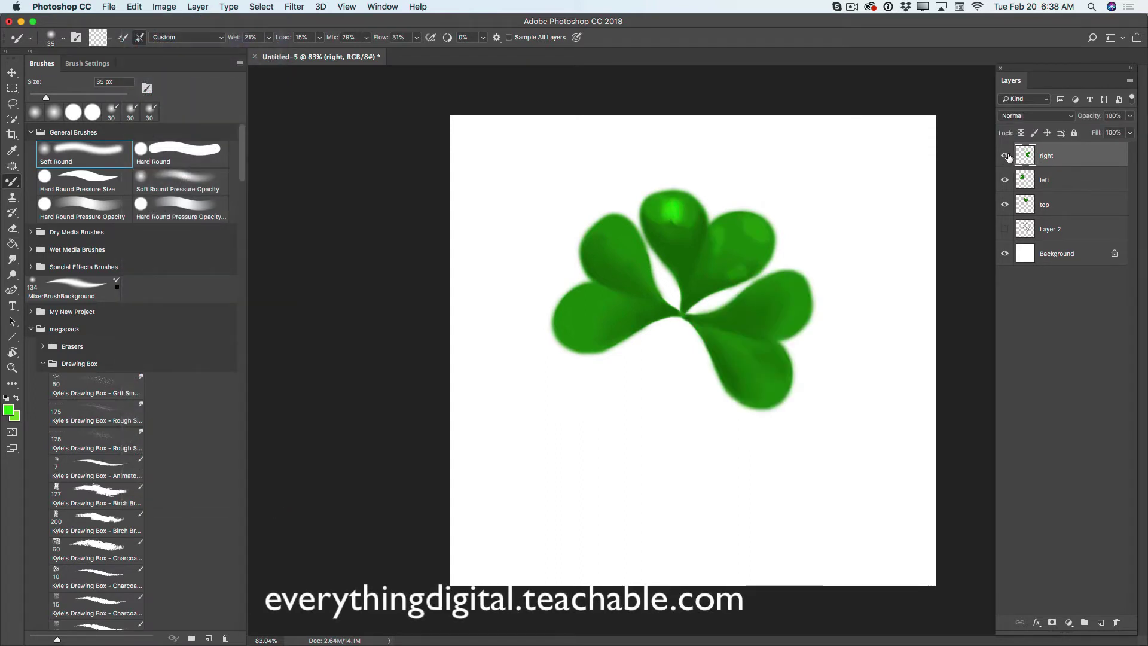
left_click(1007, 156)
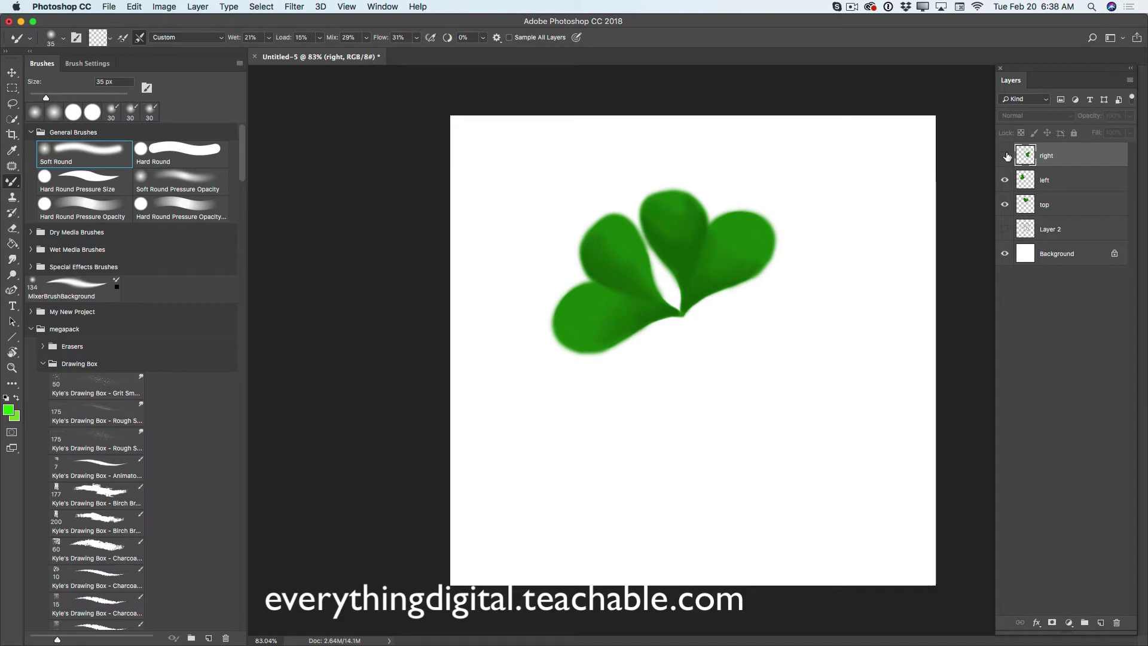
left_click(1007, 156)
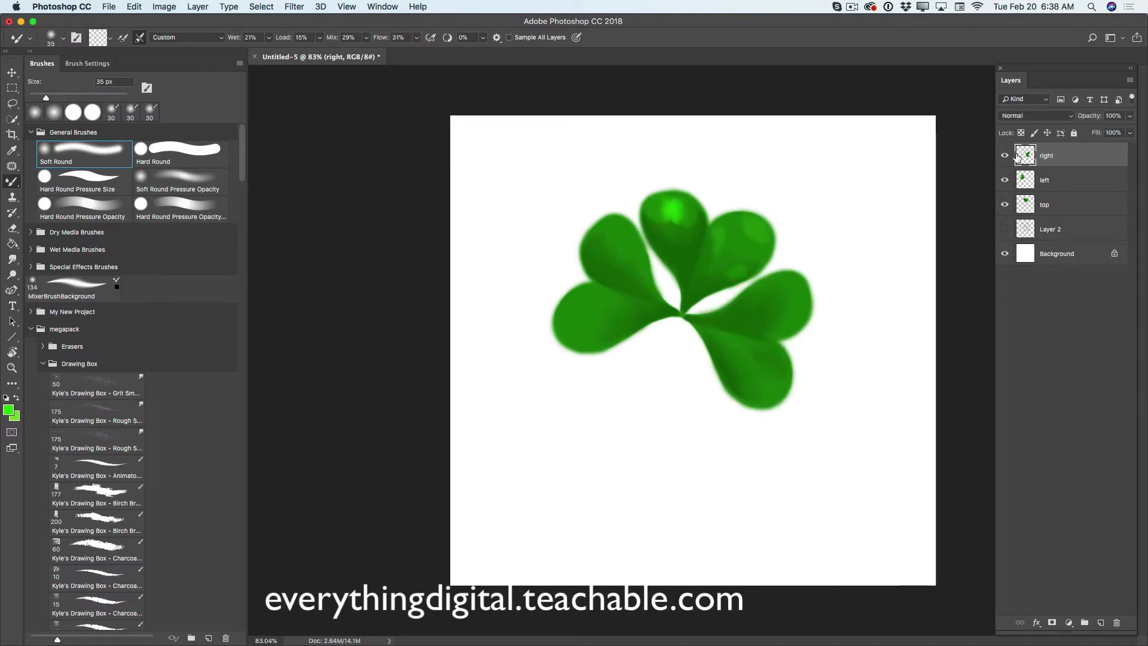
left_click(136, 8)
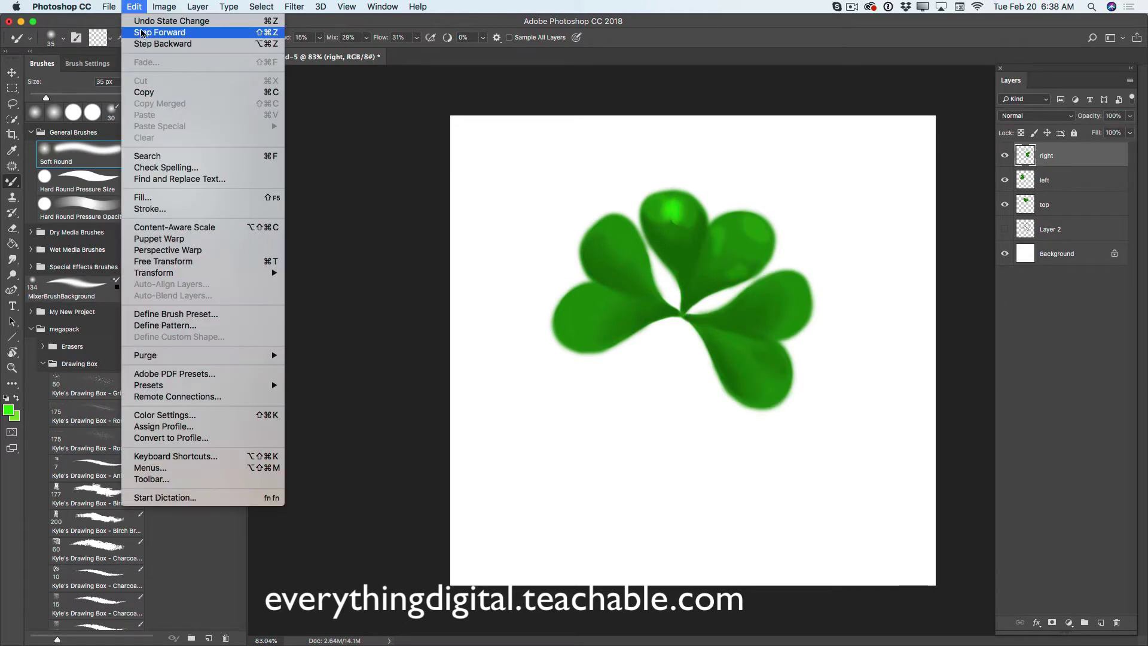
left_click(136, 11)
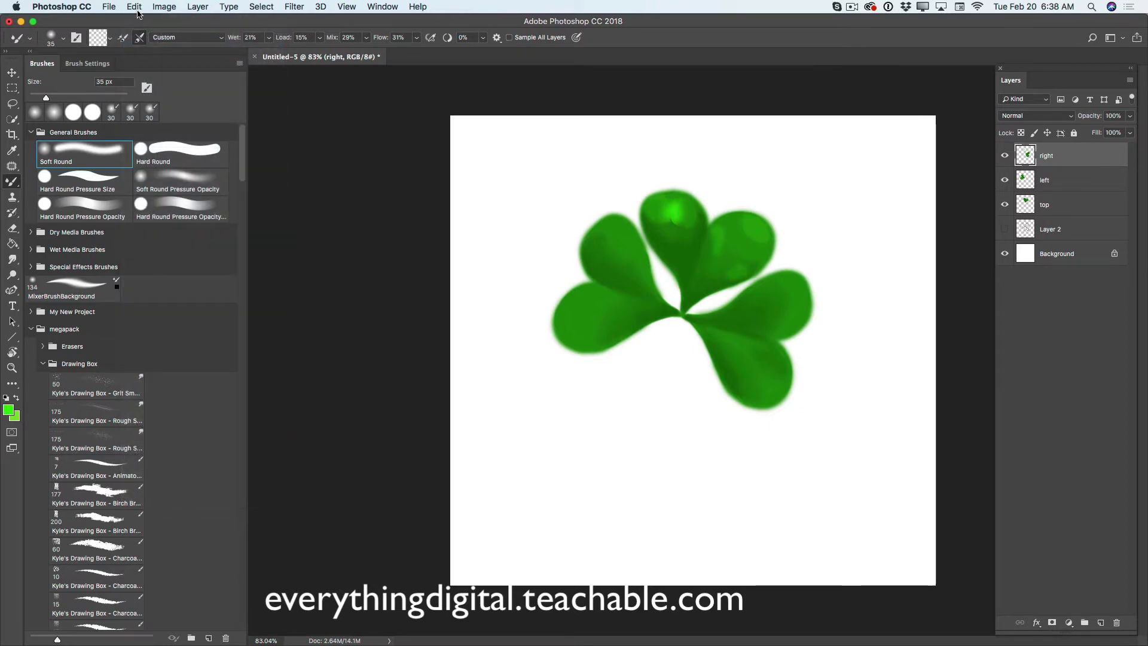
left_click(137, 11)
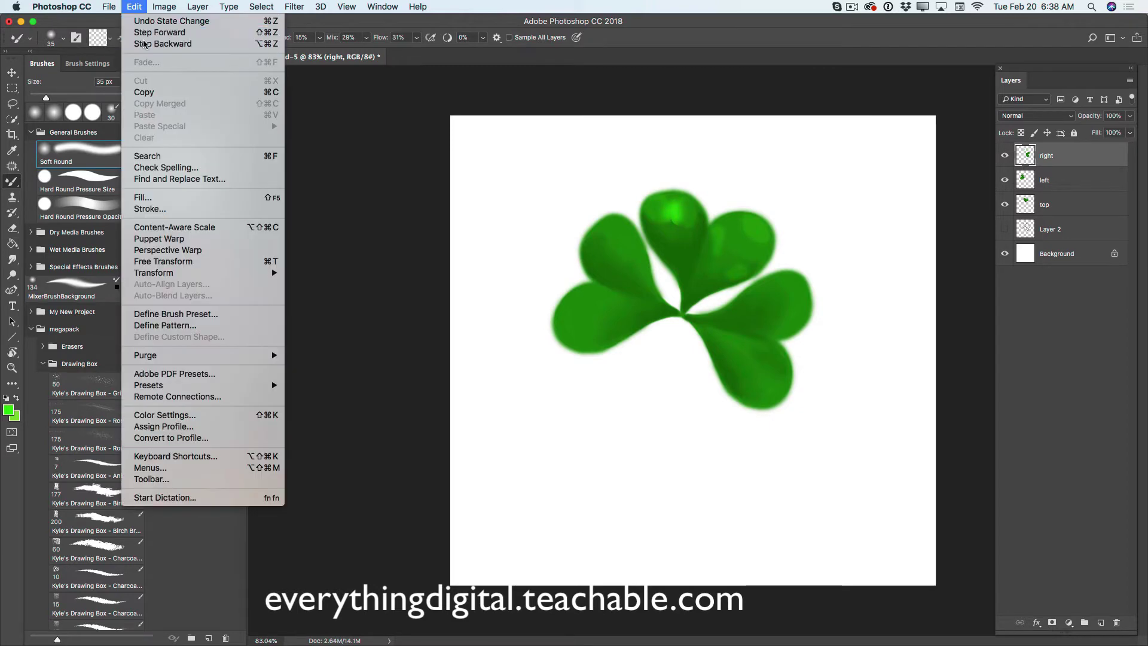
left_click(145, 30)
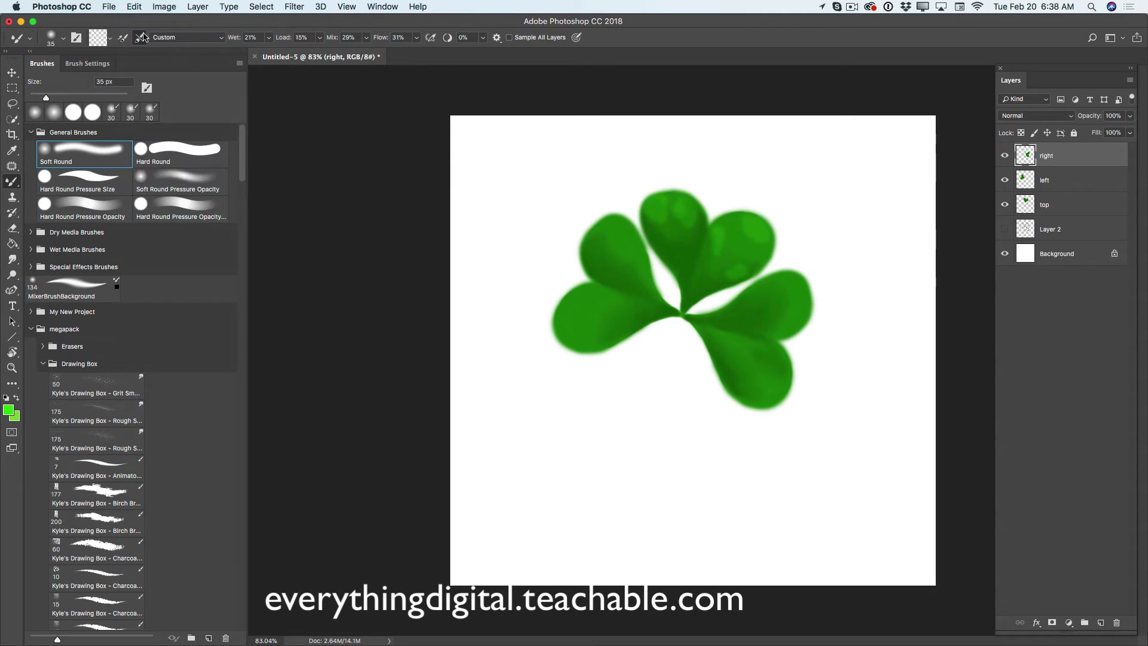
left_click(138, 9)
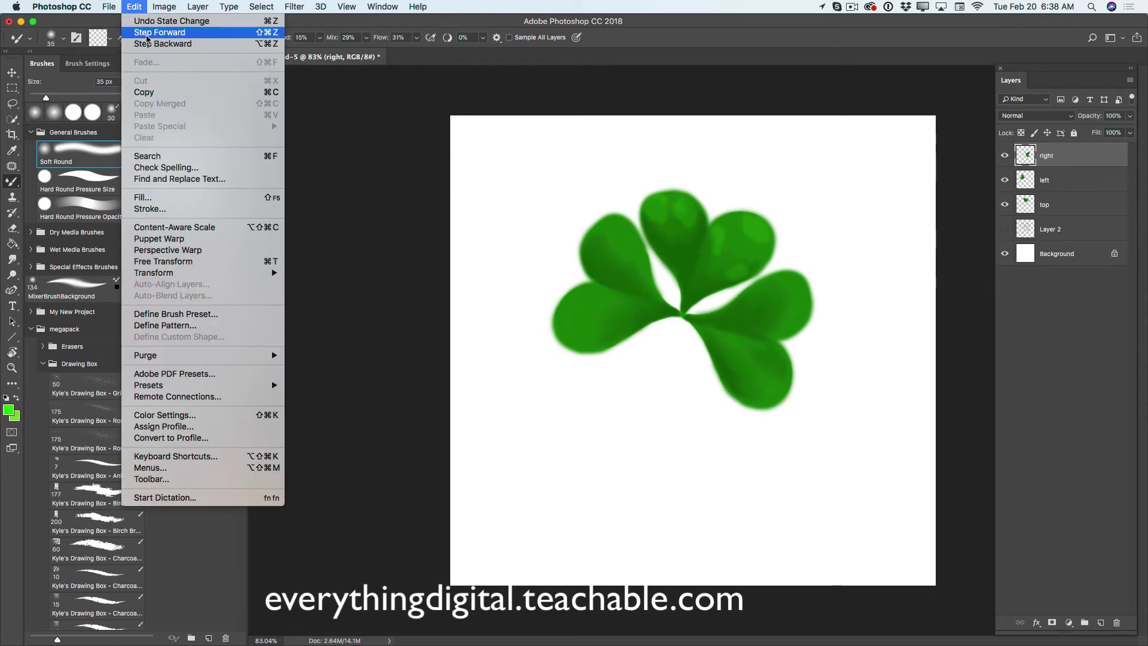
left_click(154, 42)
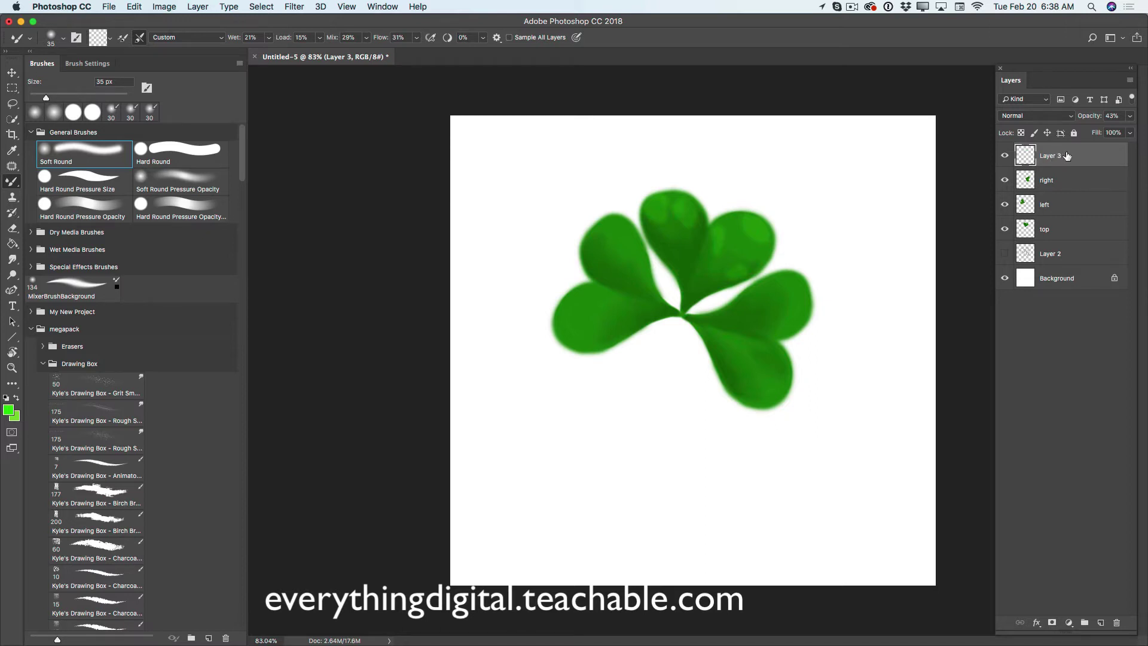
Step: Move the highlight layer directly above the top leaf's layer and merge it down into that layer
left_click_drag(1067, 156, 1046, 216)
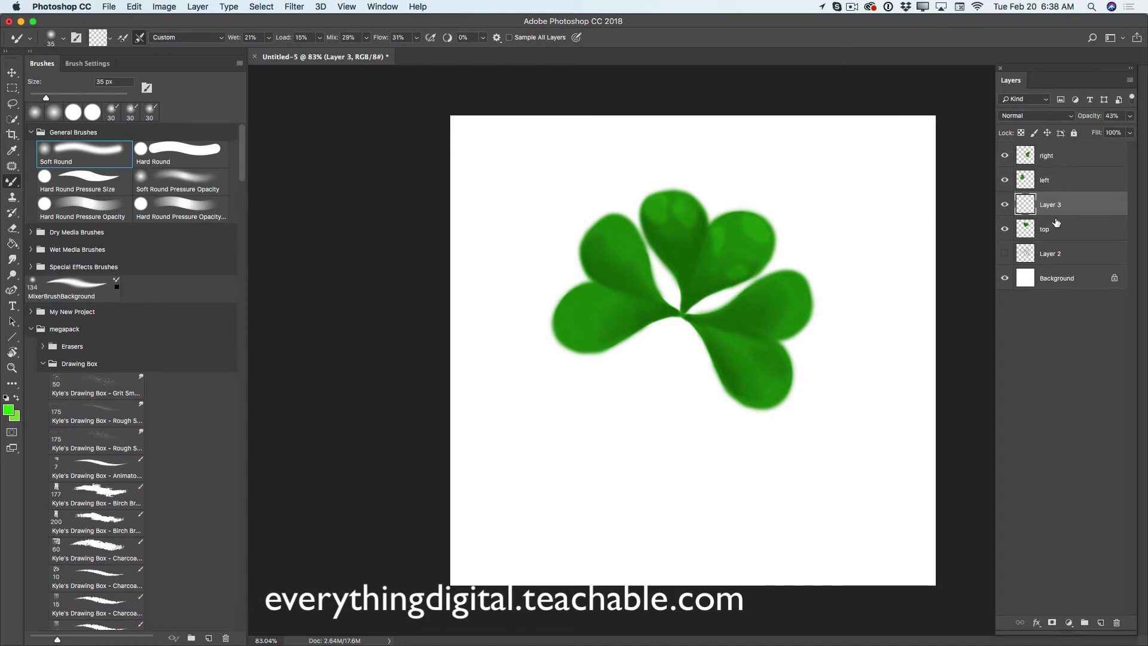
left_click(1006, 229)
left_click(1005, 229)
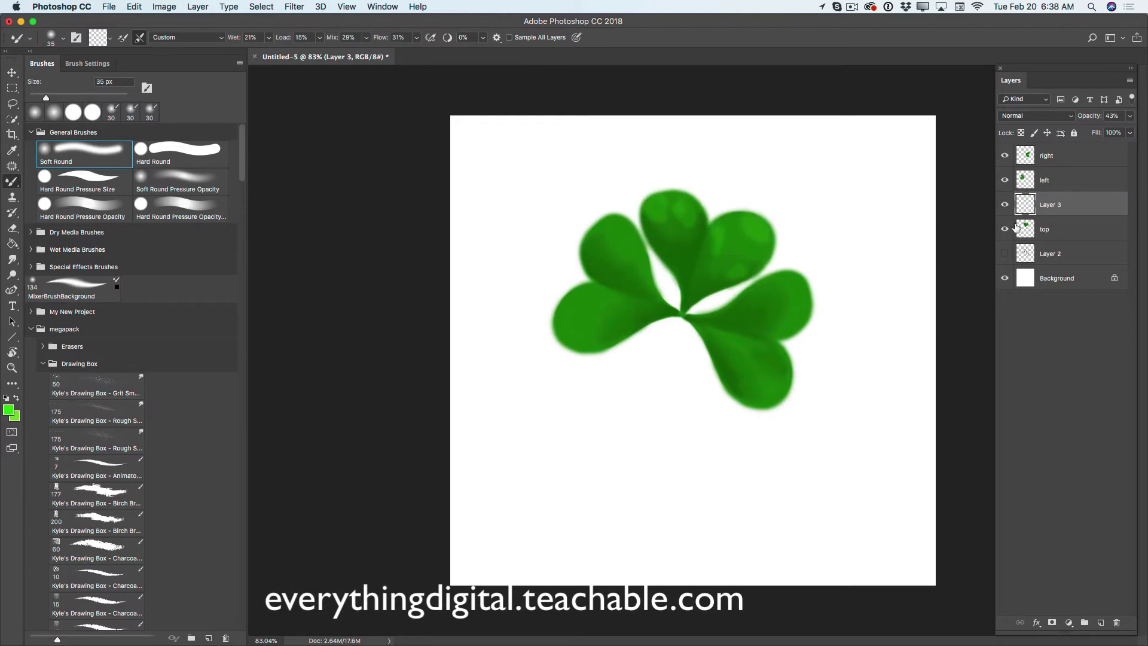
left_click(1130, 80)
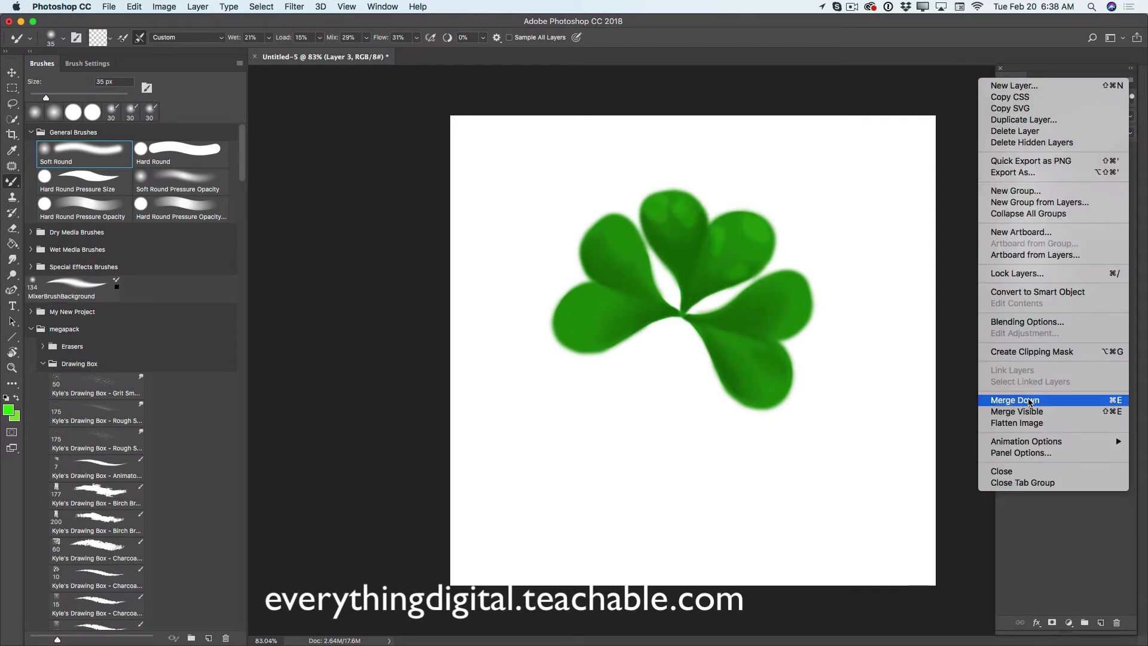
left_click(1029, 401)
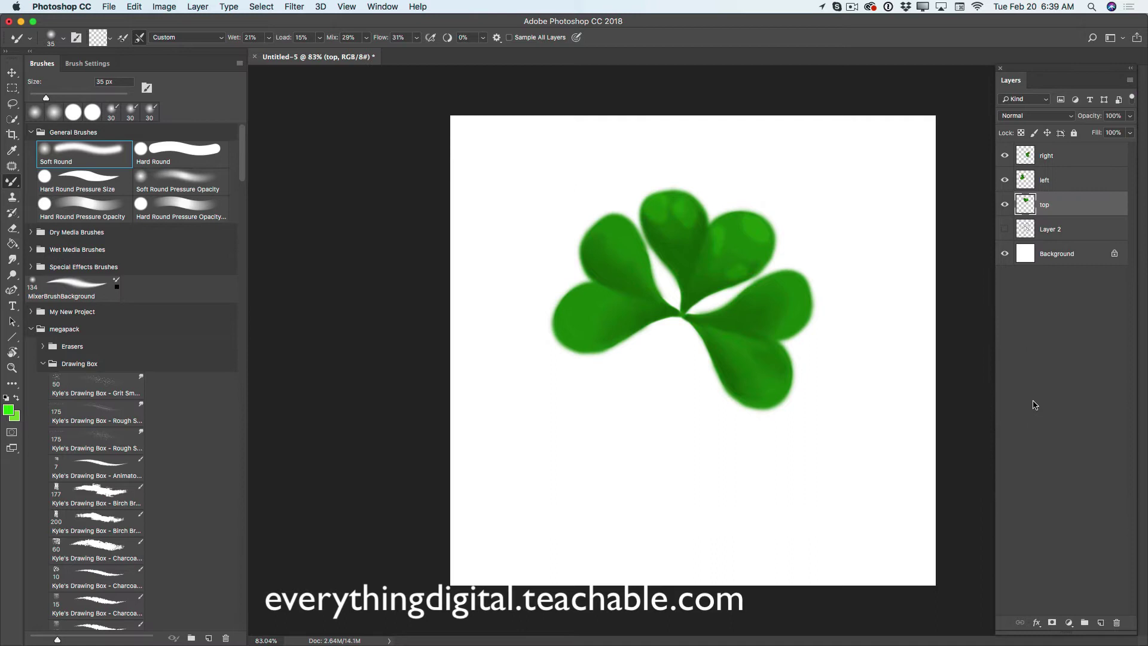
Step: Blend the highlights on both lobes of the top leaf with the 35 px Mixer Brush
left_click(1006, 205)
left_click(1004, 205)
mouse_move(687, 228)
left_mouse_down()
mouse_move(695, 229)
mouse_move(652, 214)
mouse_move(657, 232)
mouse_move(665, 201)
mouse_move(683, 201)
mouse_move(668, 199)
mouse_move(693, 217)
mouse_move(694, 243)
mouse_move(696, 225)
mouse_move(730, 261)
mouse_move(720, 259)
mouse_move(723, 226)
mouse_move(708, 252)
mouse_move(749, 237)
mouse_move(739, 228)
mouse_move(758, 240)
mouse_move(765, 232)
mouse_move(749, 270)
mouse_move(717, 281)
mouse_move(756, 263)
mouse_move(728, 283)
mouse_move(742, 264)
mouse_move(726, 260)
mouse_move(749, 269)
mouse_move(698, 295)
mouse_move(753, 263)
left_mouse_up()
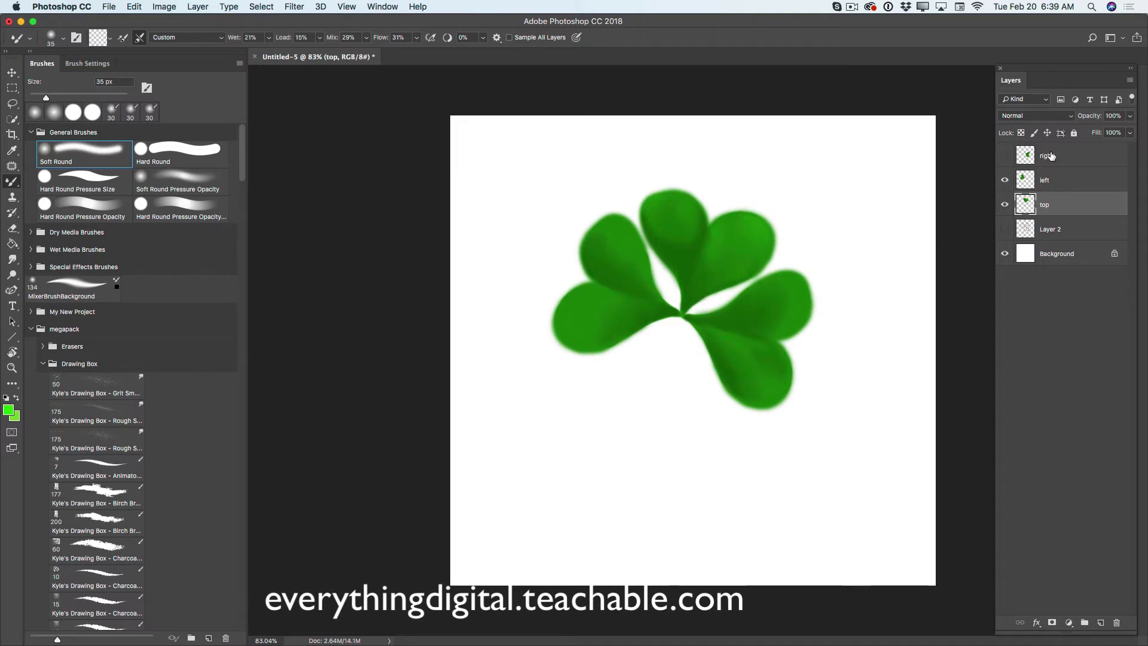
Step: Make the right leaf's layer visible and add a new layer above it
left_click(1007, 156)
left_click(1007, 156)
left_click(1051, 159)
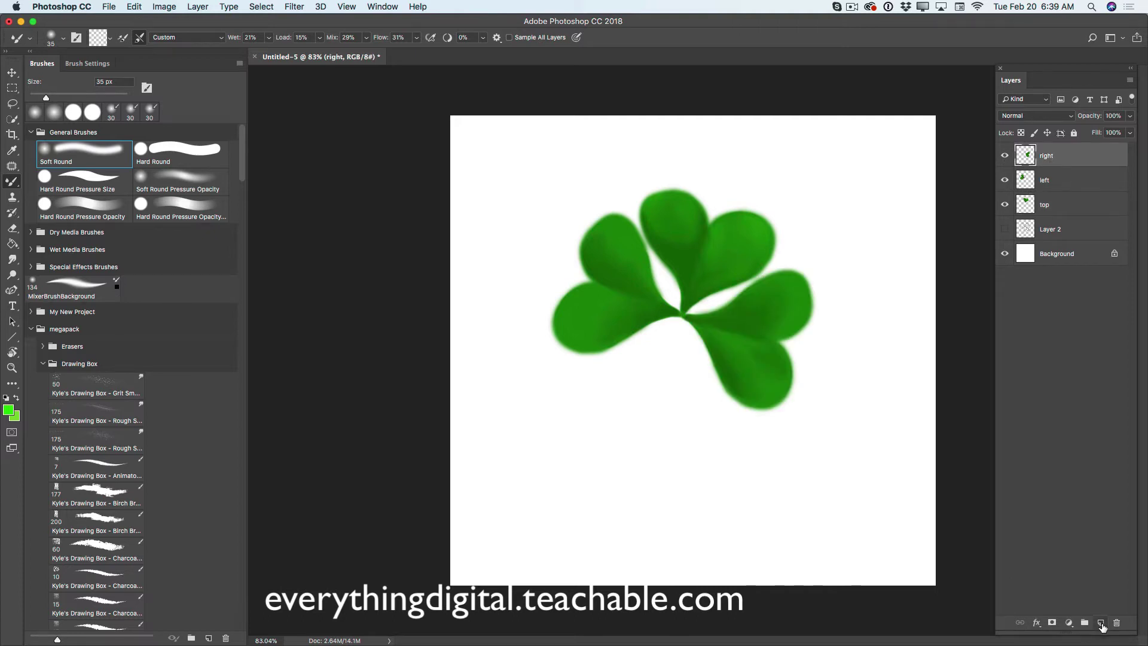
left_click(1102, 624)
Step: Paint bright green highlights on both lobes of the right leaf with the 25 px soft Brush at 23% opacity
right_click(18, 185)
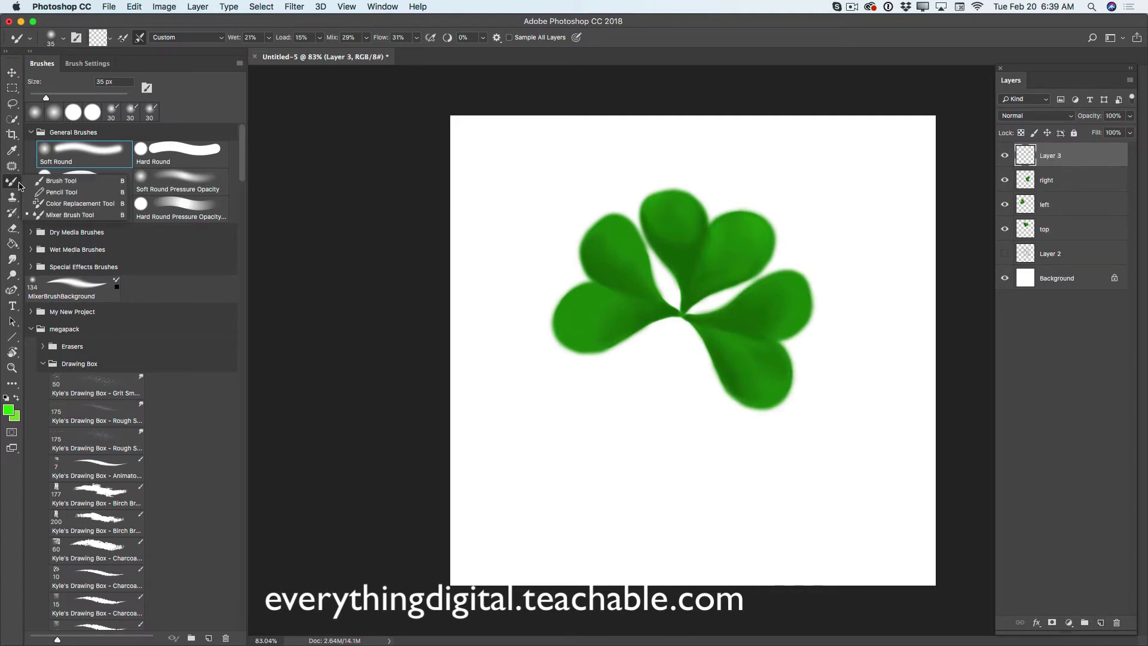
left_click(56, 181)
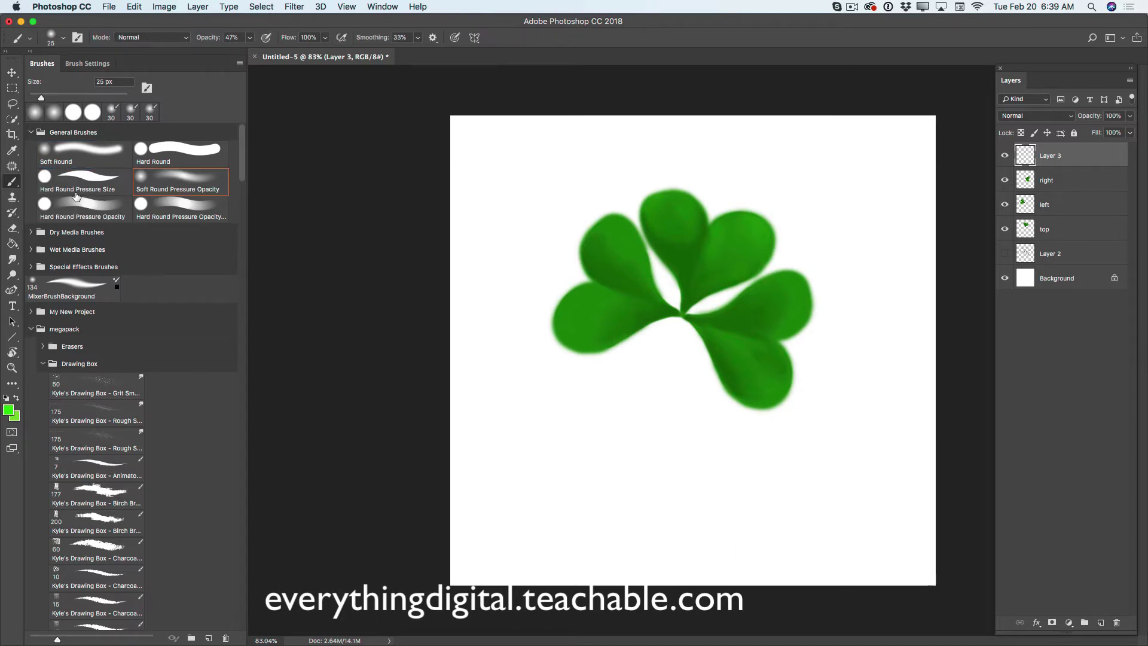
left_click(249, 37)
left_click_drag(237, 52, 236, 52)
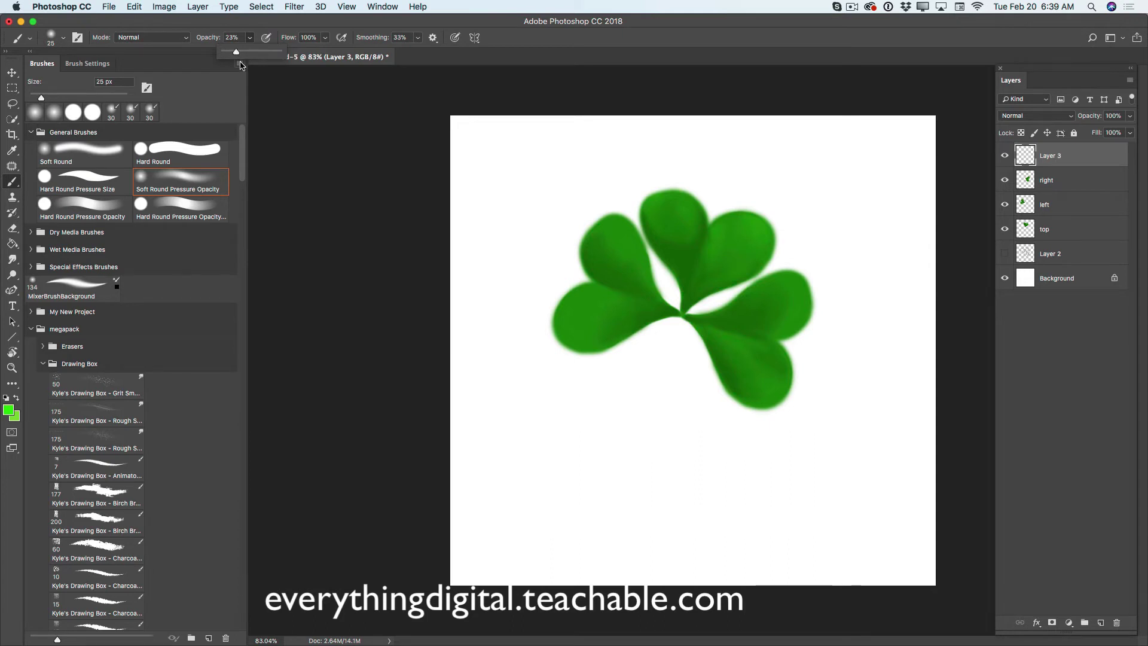
left_click(797, 294)
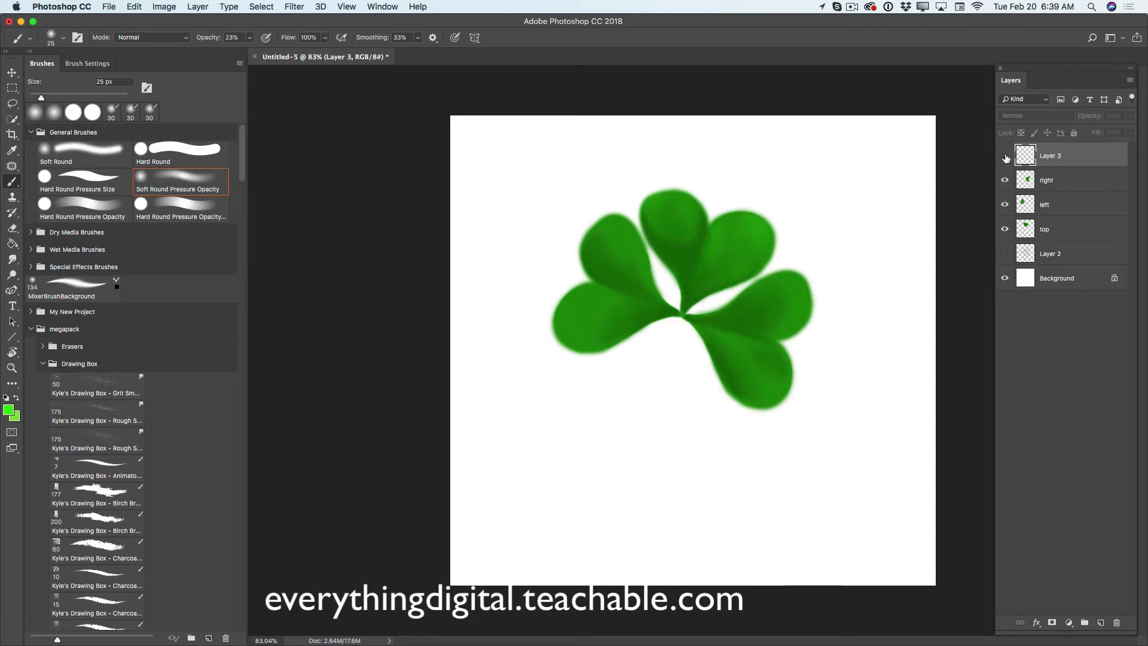
left_click(1006, 180)
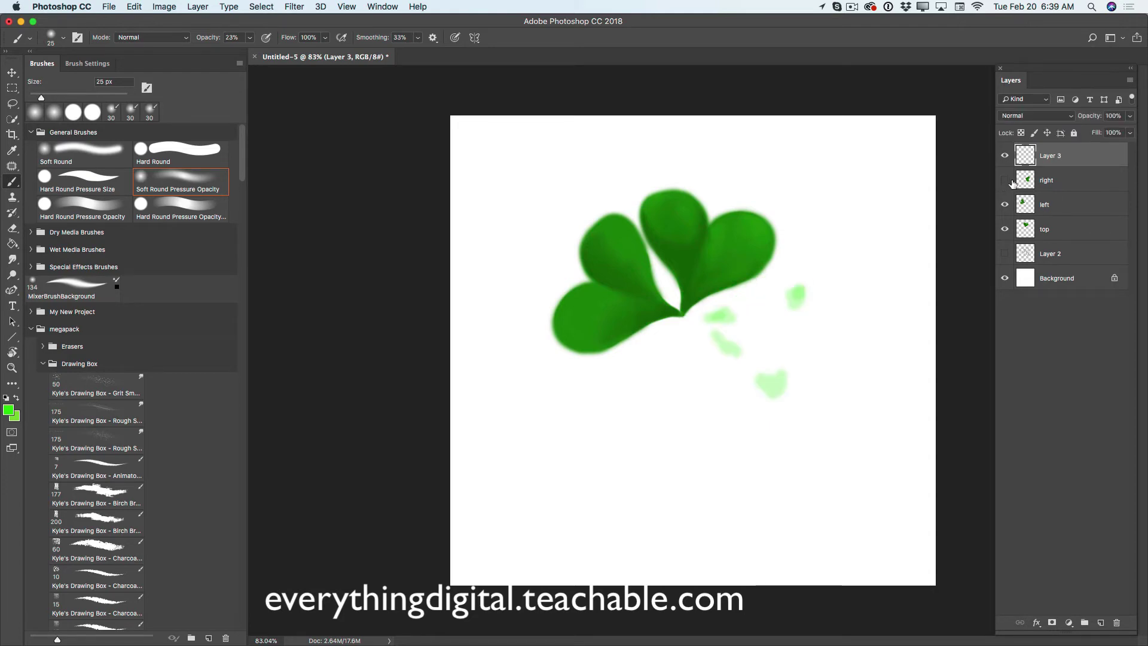
left_click(1005, 180)
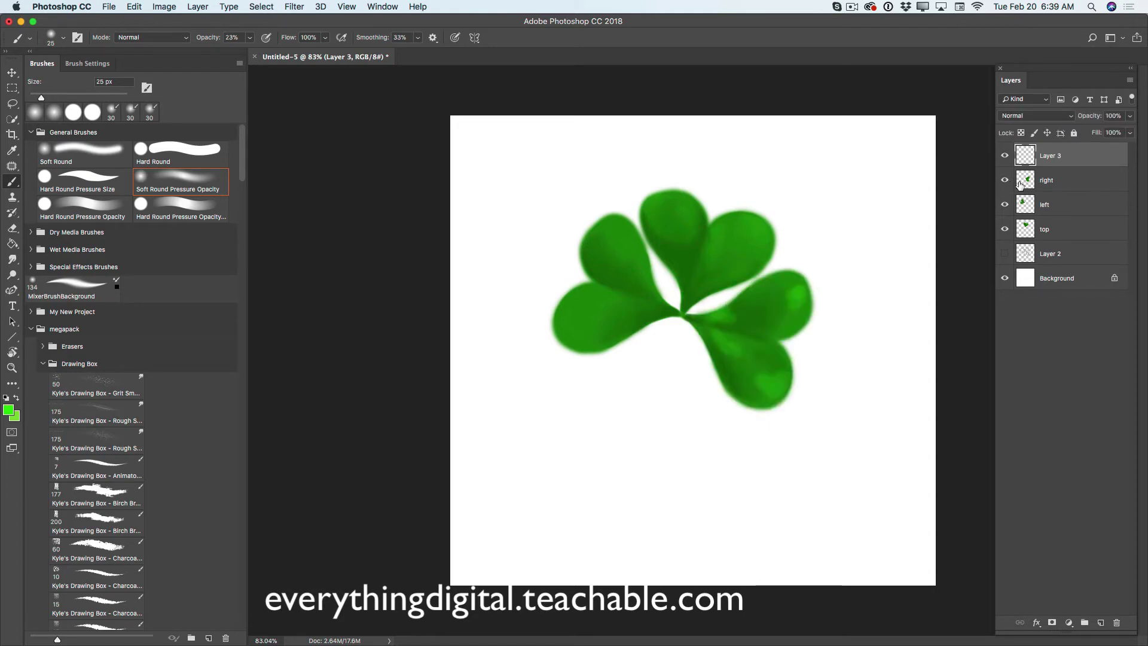
Step: Merge the highlight layer down into the right leaf's layer and blend its highlights with the 35 px Mixer Brush
left_click(1129, 81)
left_click(1044, 393)
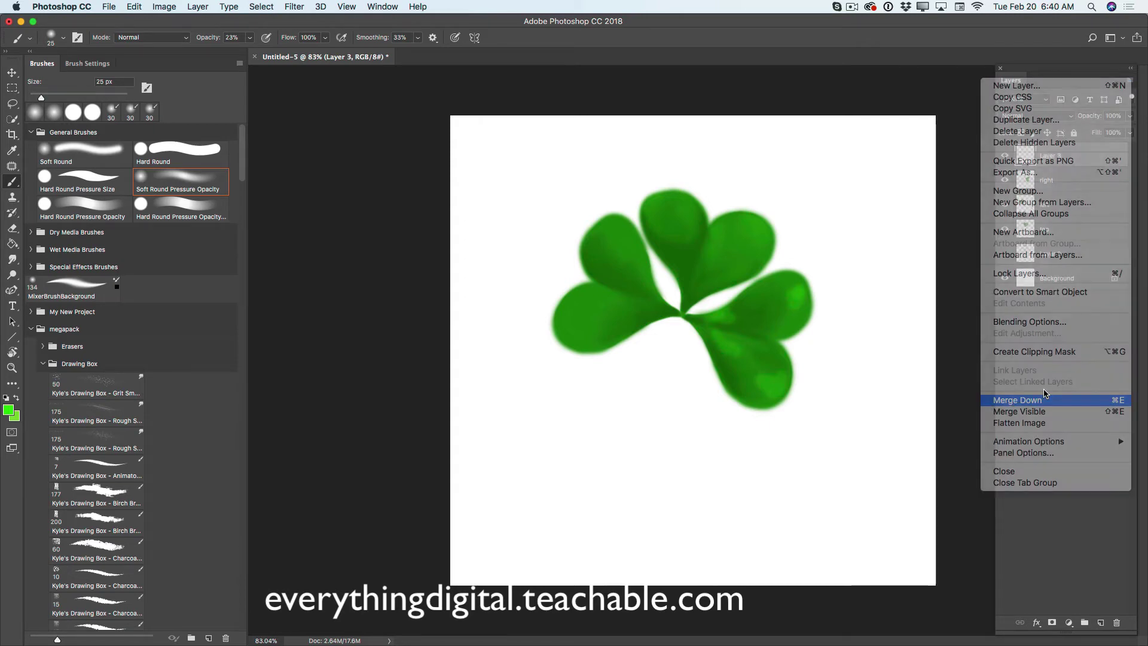
right_click(19, 185)
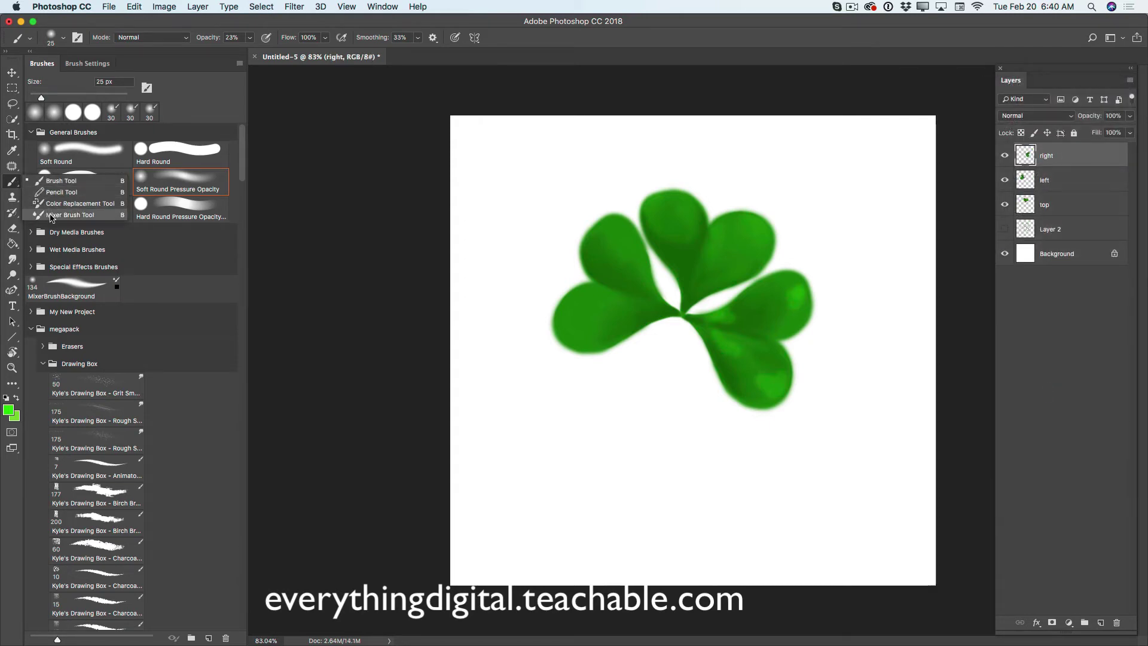
left_click(54, 208)
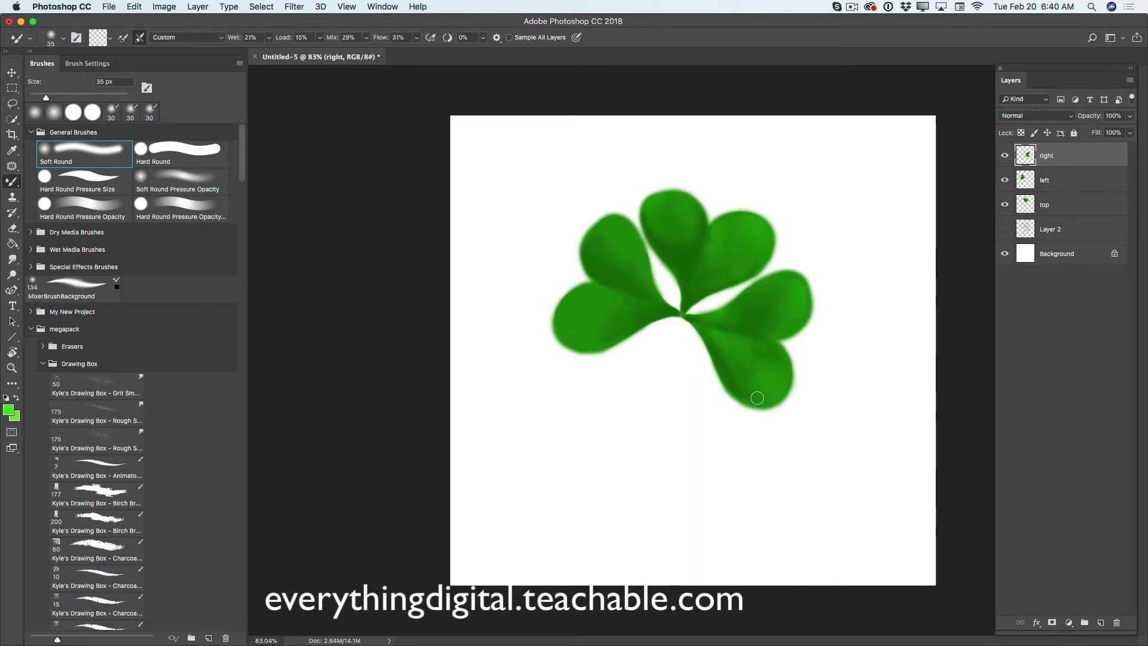
Step: Add a new layer directly above the left leaf's layer
left_click(1055, 183)
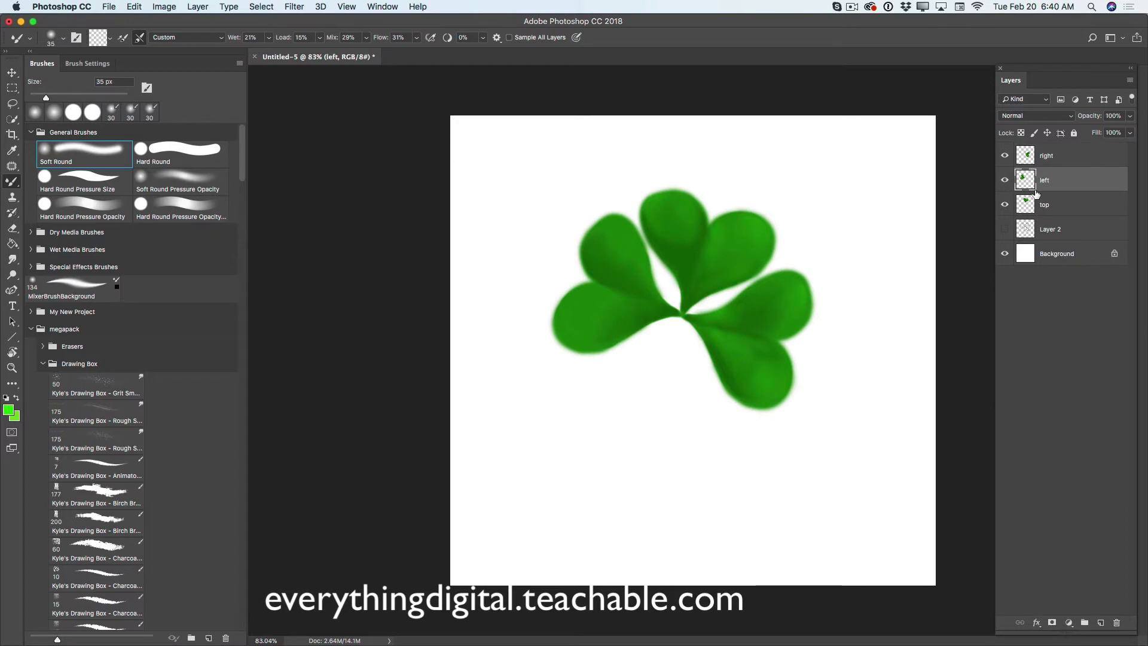
left_click(1005, 180)
left_click(1005, 180)
left_click(1100, 623)
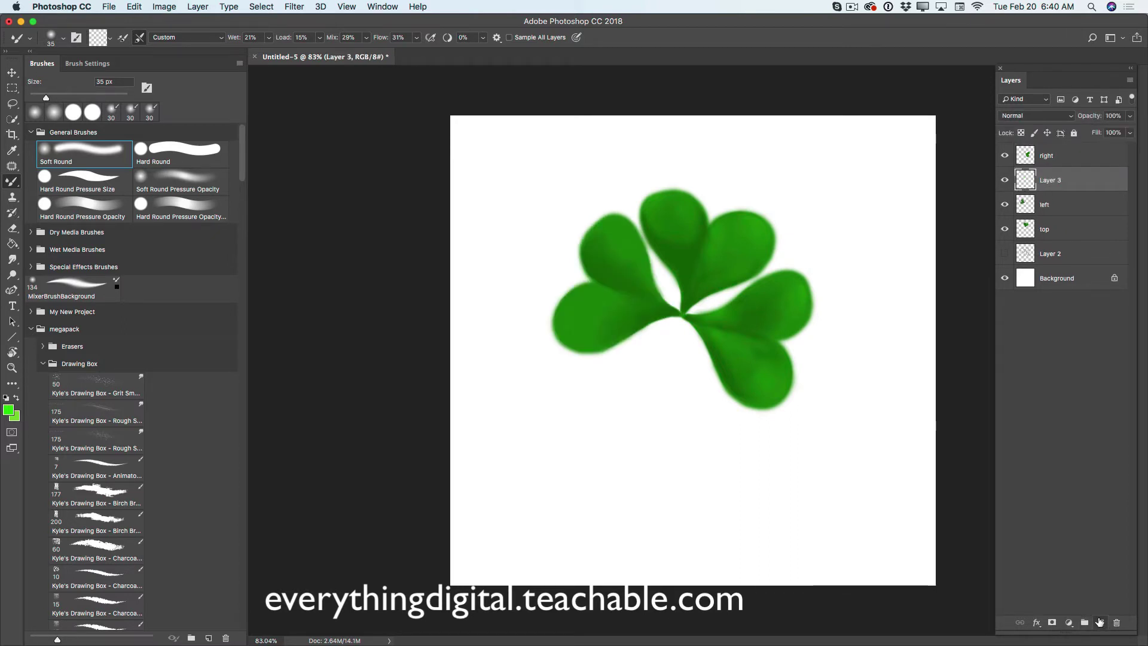
Step: Paint bright green highlights on both lobes of the left leaf with the 25 px soft Brush at 23% opacity
right_click(12, 181)
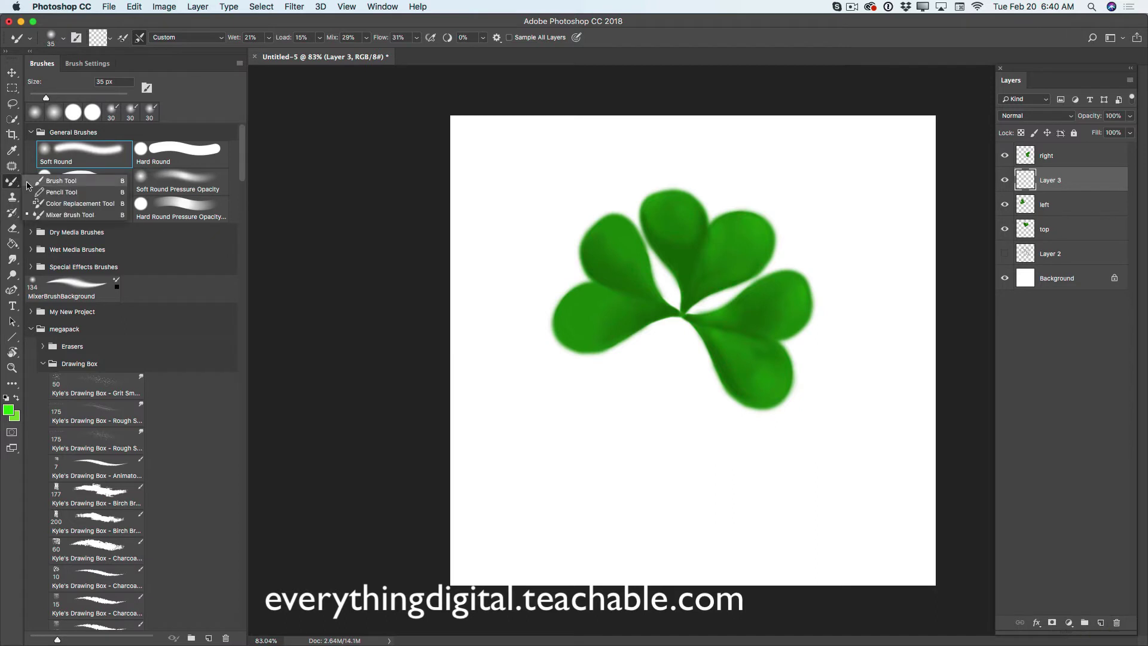
left_click(55, 186)
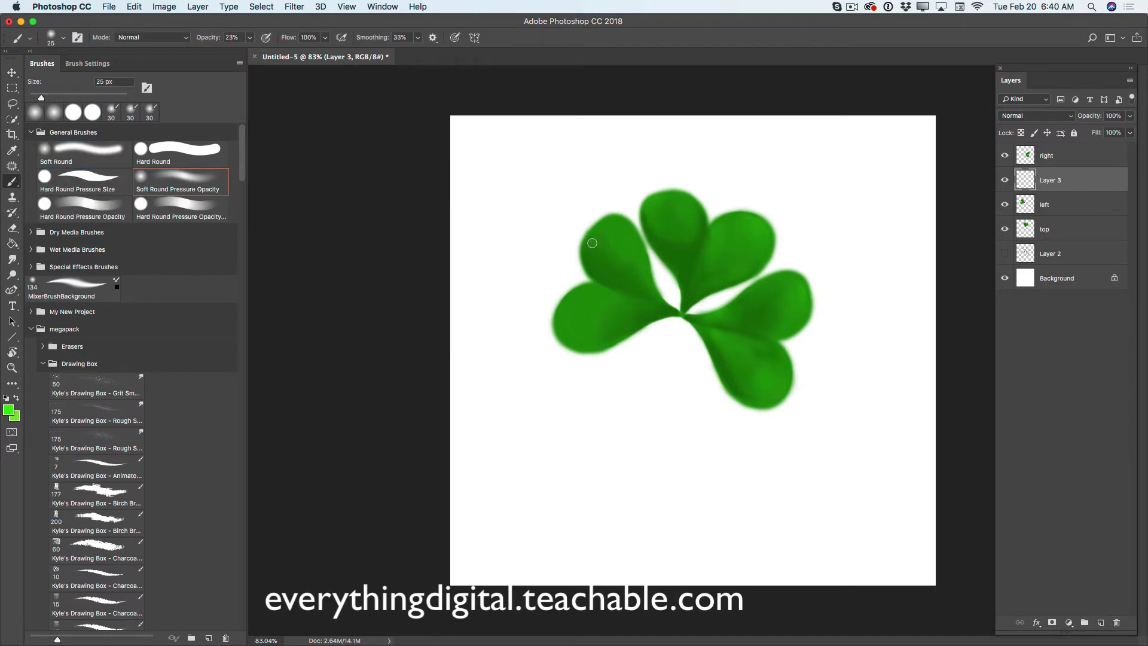
mouse_move(594, 246)
left_mouse_down()
mouse_move(623, 223)
mouse_move(634, 242)
mouse_move(621, 223)
mouse_move(638, 244)
left_mouse_up()
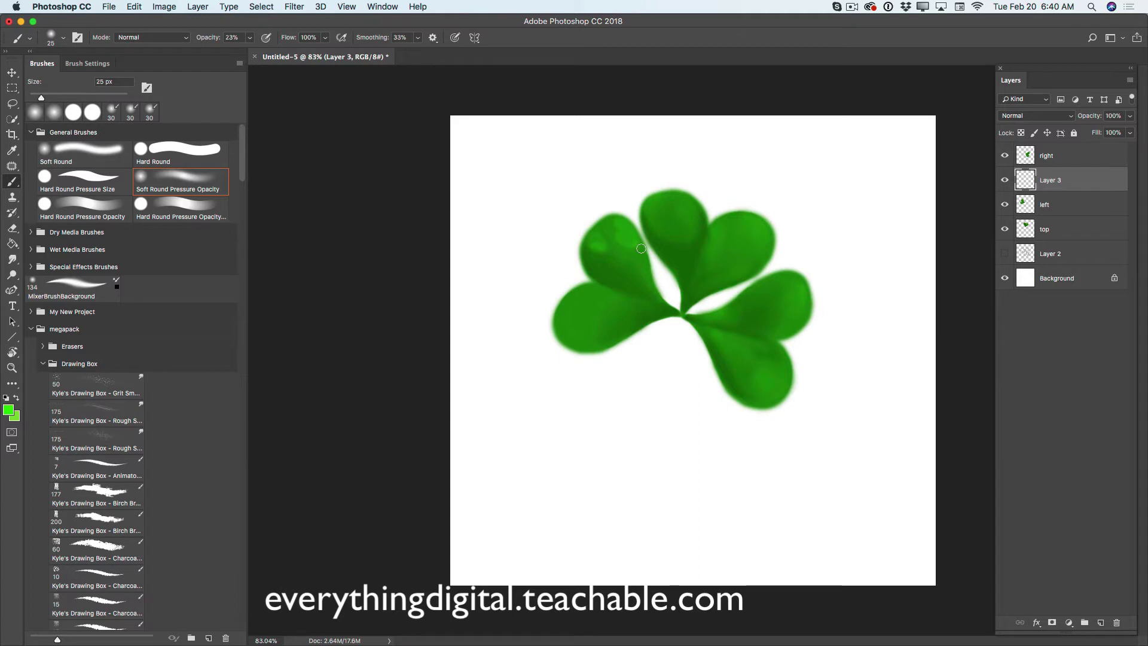
mouse_move(656, 312)
left_mouse_down()
mouse_move(577, 310)
mouse_move(572, 321)
mouse_move(571, 301)
mouse_move(564, 313)
mouse_move(576, 346)
left_mouse_up()
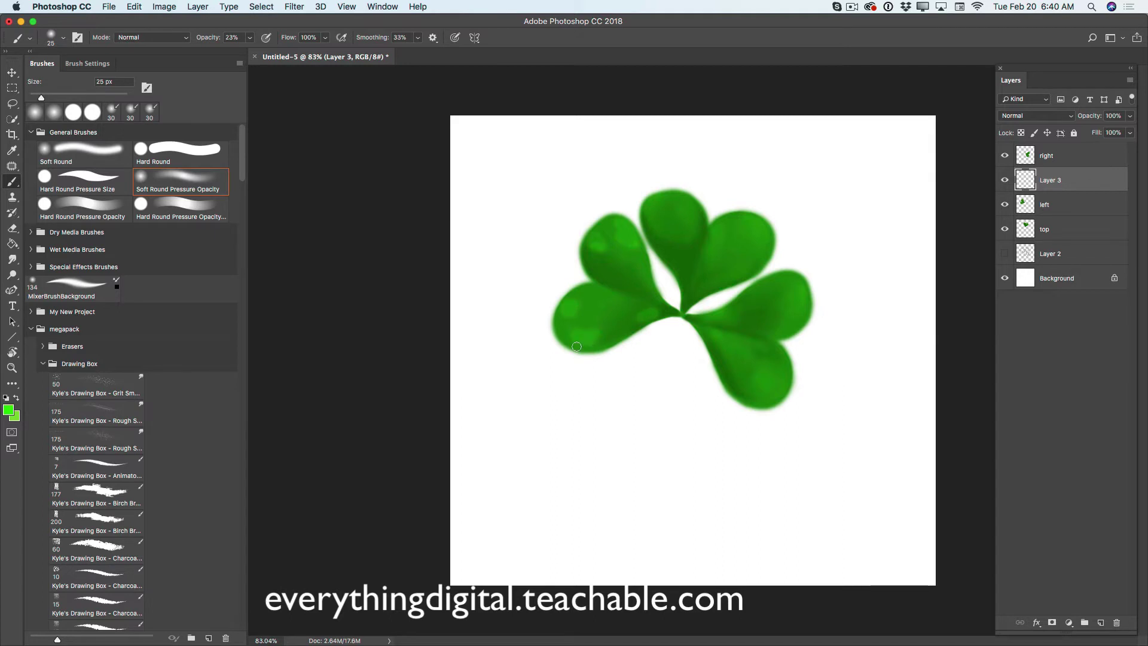
Step: Merge the highlight layer down into the left leaf's layer and blend its highlights with the 35 px Mixer Brush
left_click(1131, 80)
left_click(1027, 401)
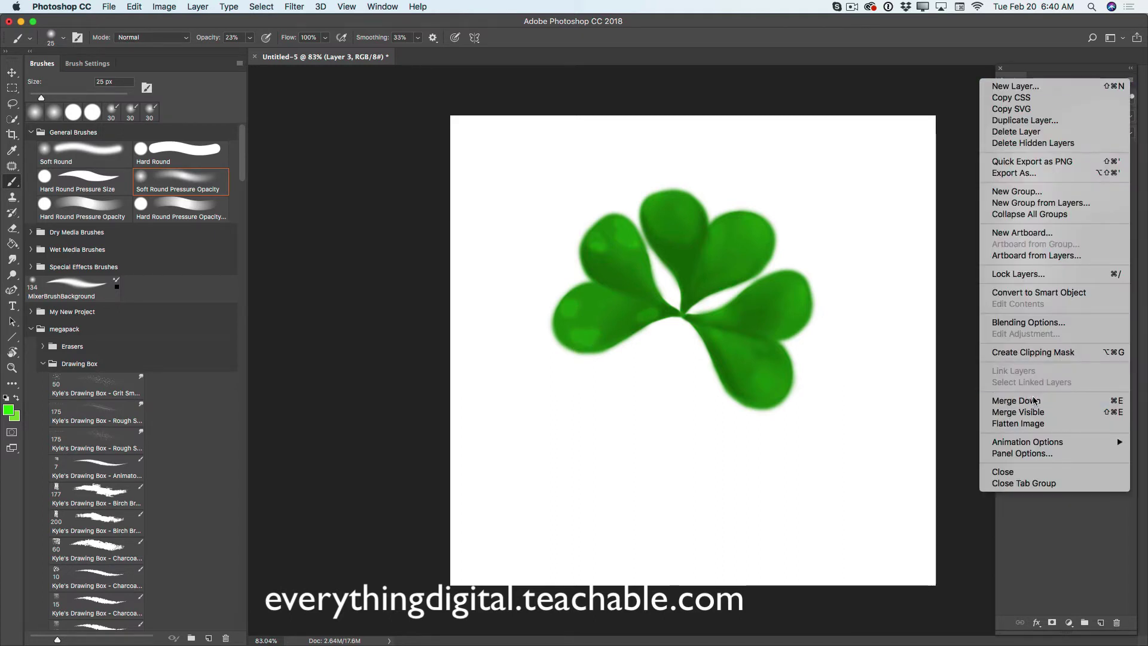
left_click_drag(13, 183, 58, 215)
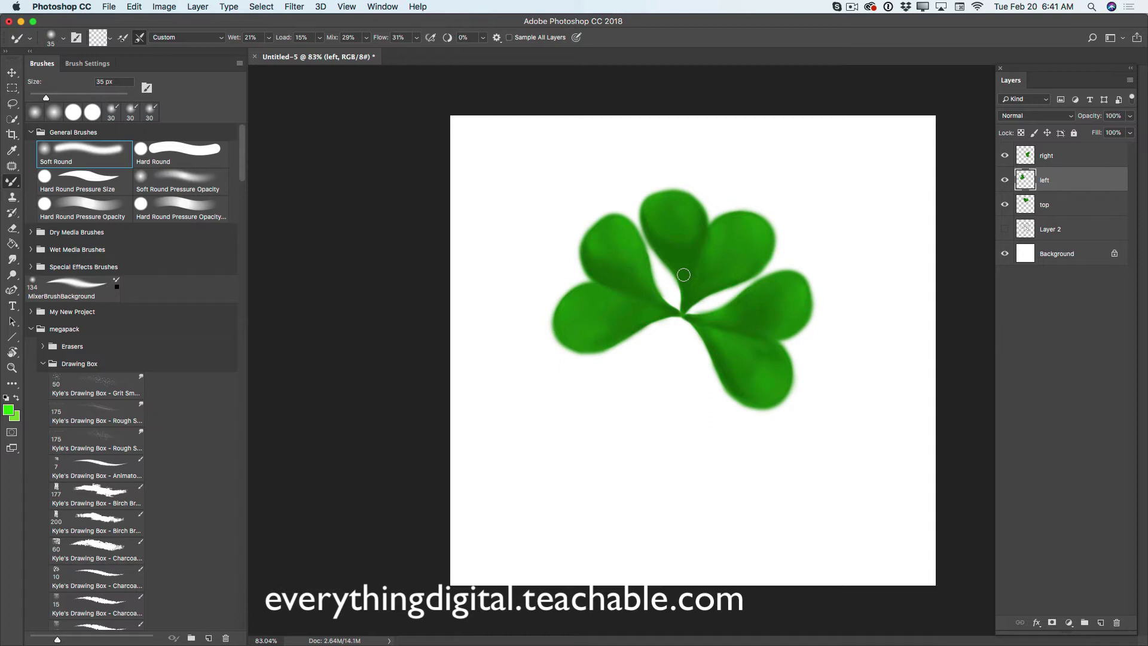
Step: Add a new layer directly above the top leaf's layer and set the foreground colour to a lighter green
left_click(1049, 207)
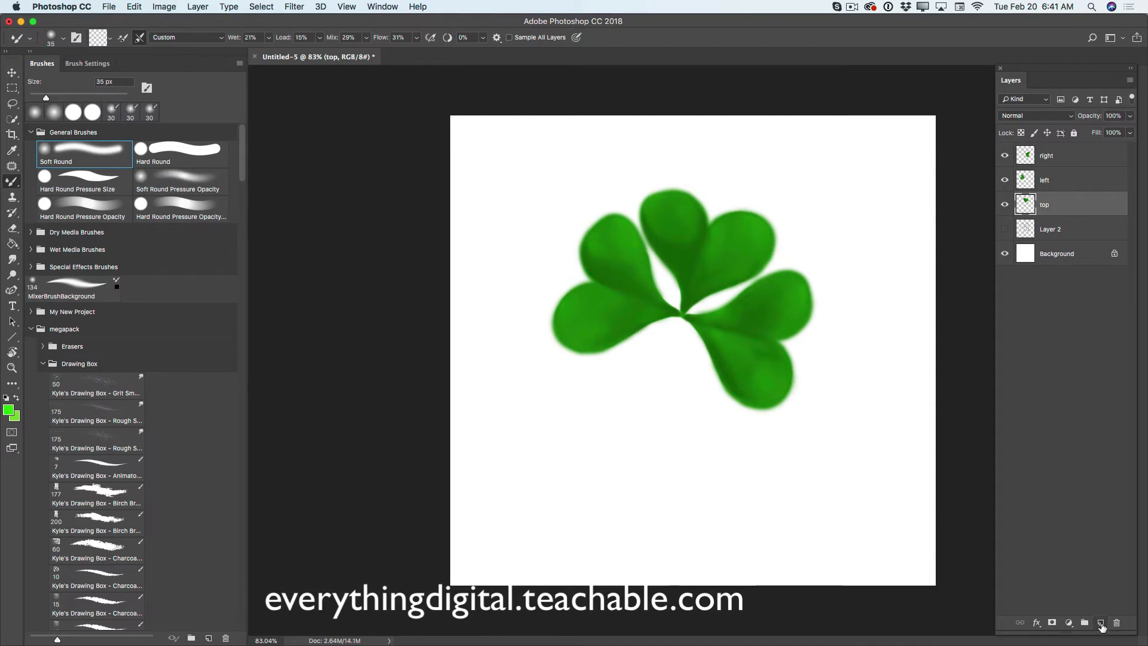
left_click(1102, 623)
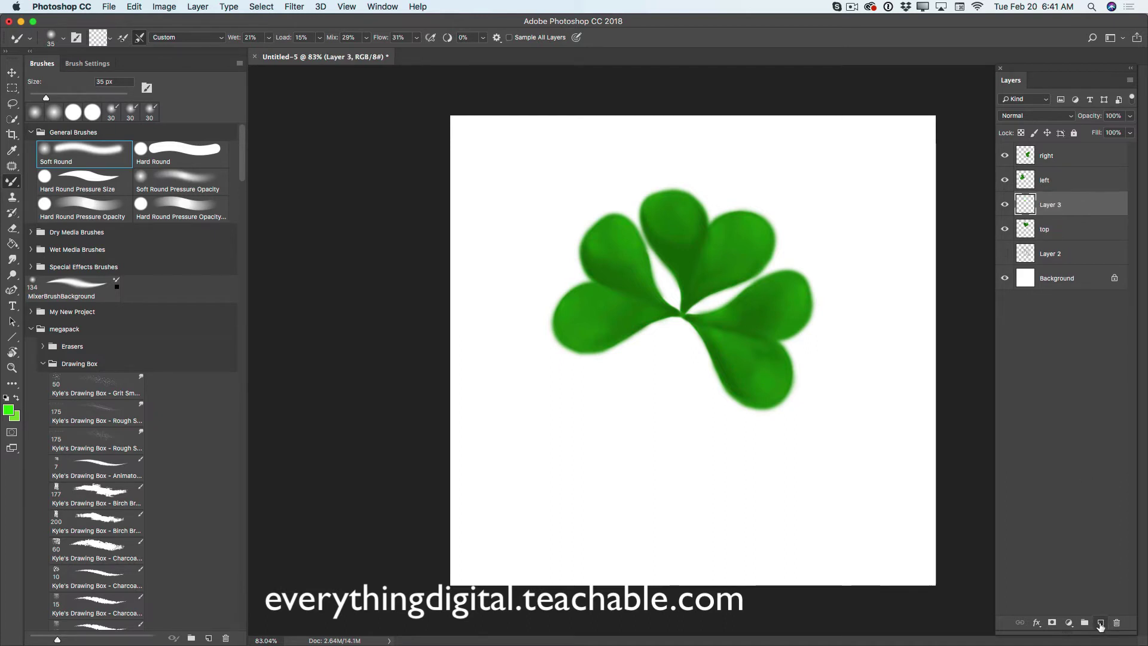
left_click(9, 410)
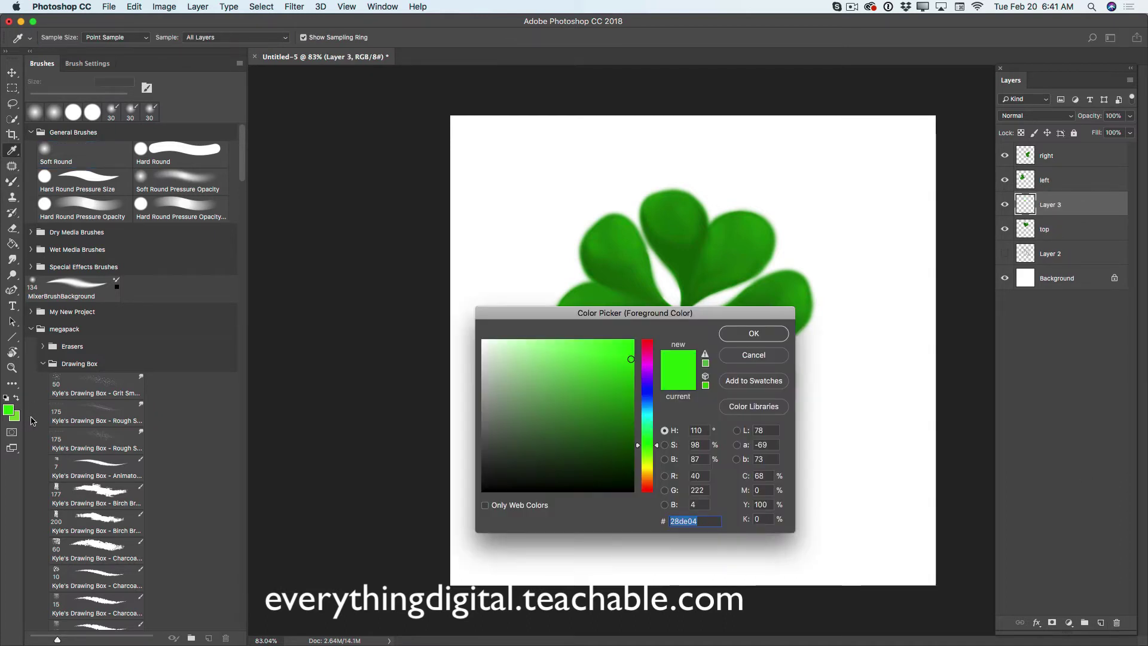
left_click_drag(630, 359, 600, 343)
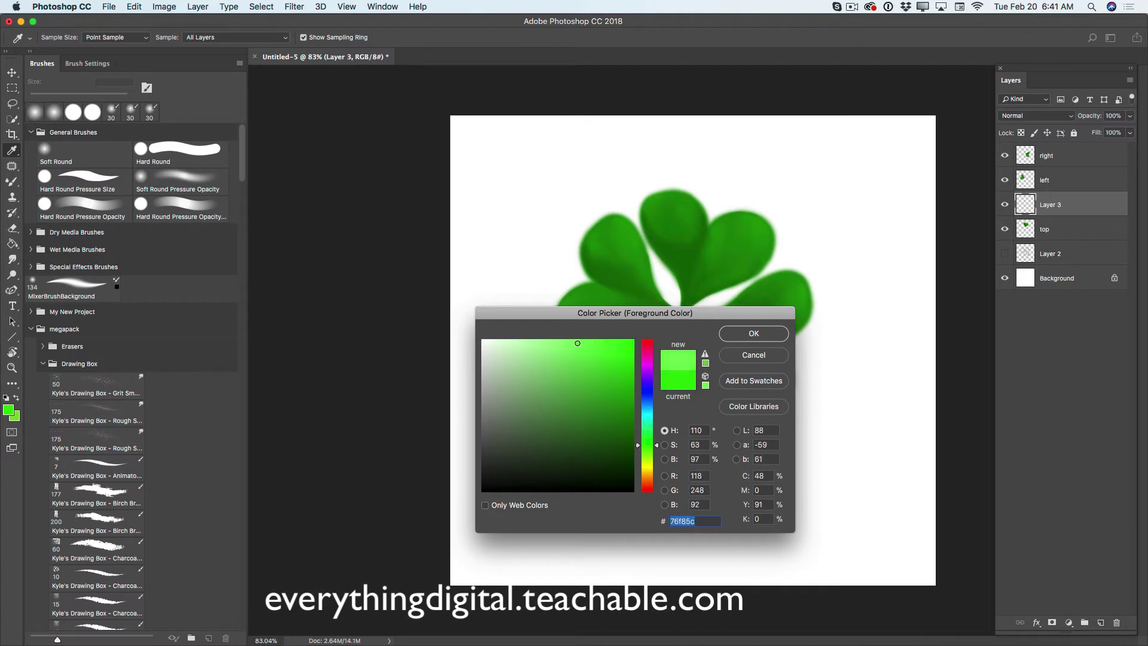
left_click(754, 333)
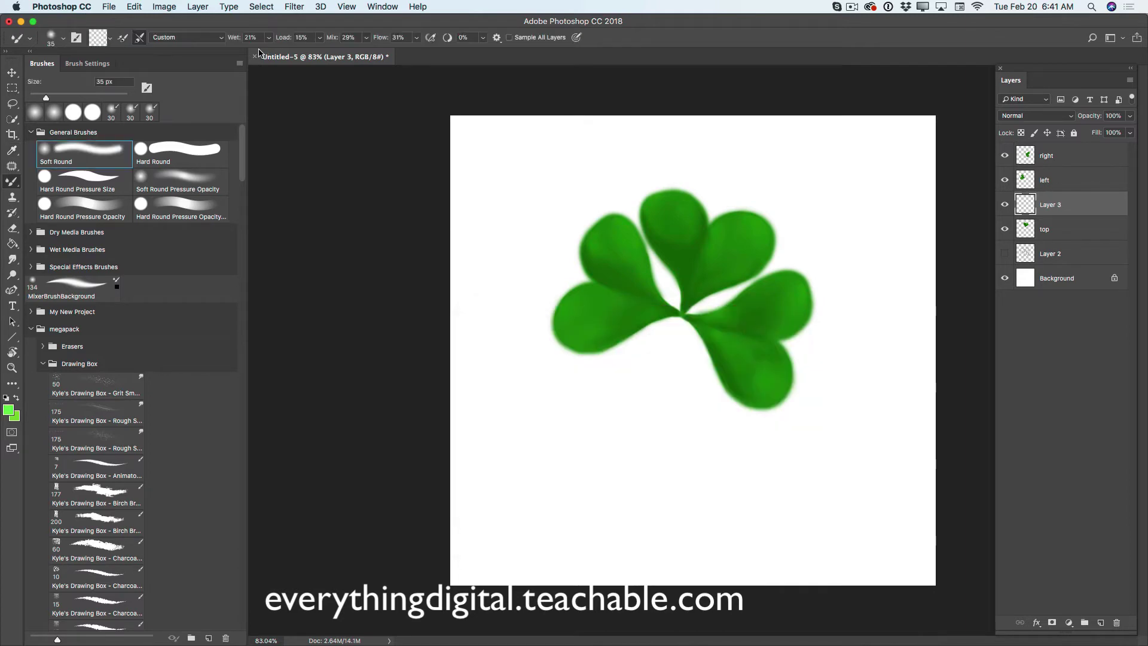
Step: Paint thin light green veins on both lobes of the top leaf with a 9 px soft Brush at 11% opacity
right_click(14, 186)
left_click(53, 180)
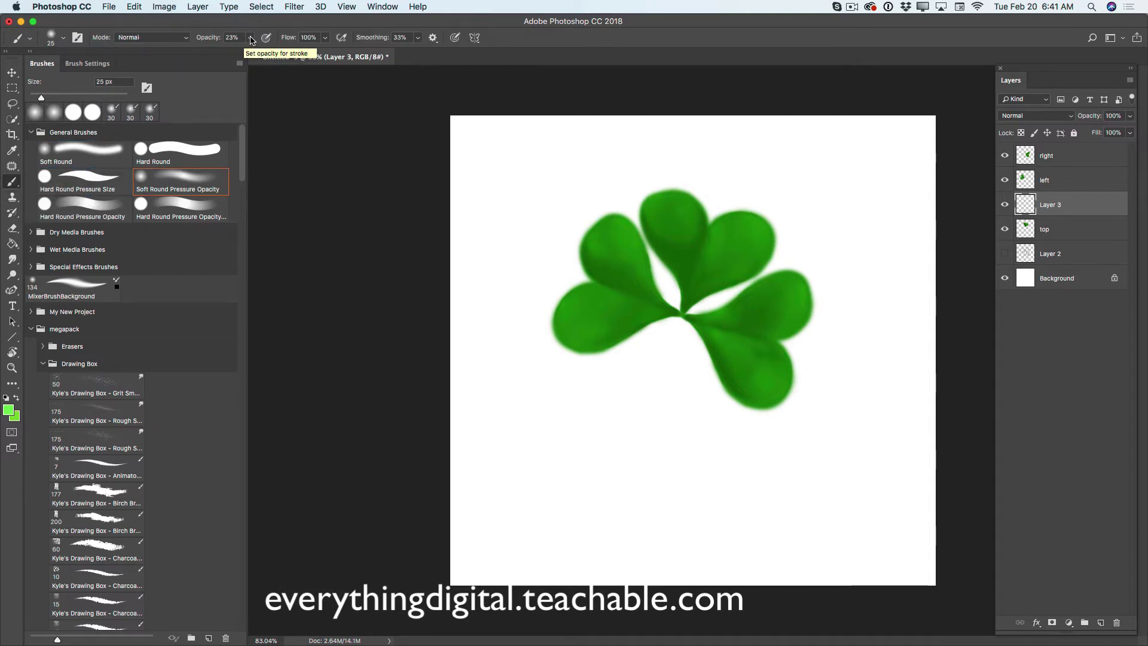
left_click_drag(241, 54, 243, 55)
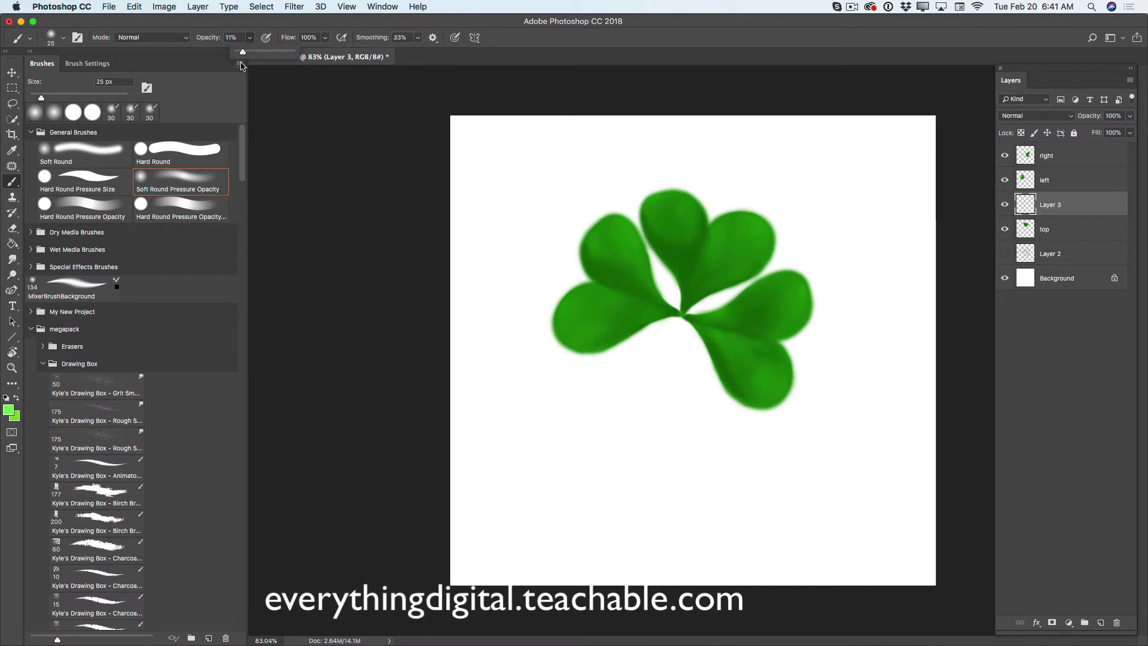
key("bracketleft")
key("bracketleft")
key("bracketleft")
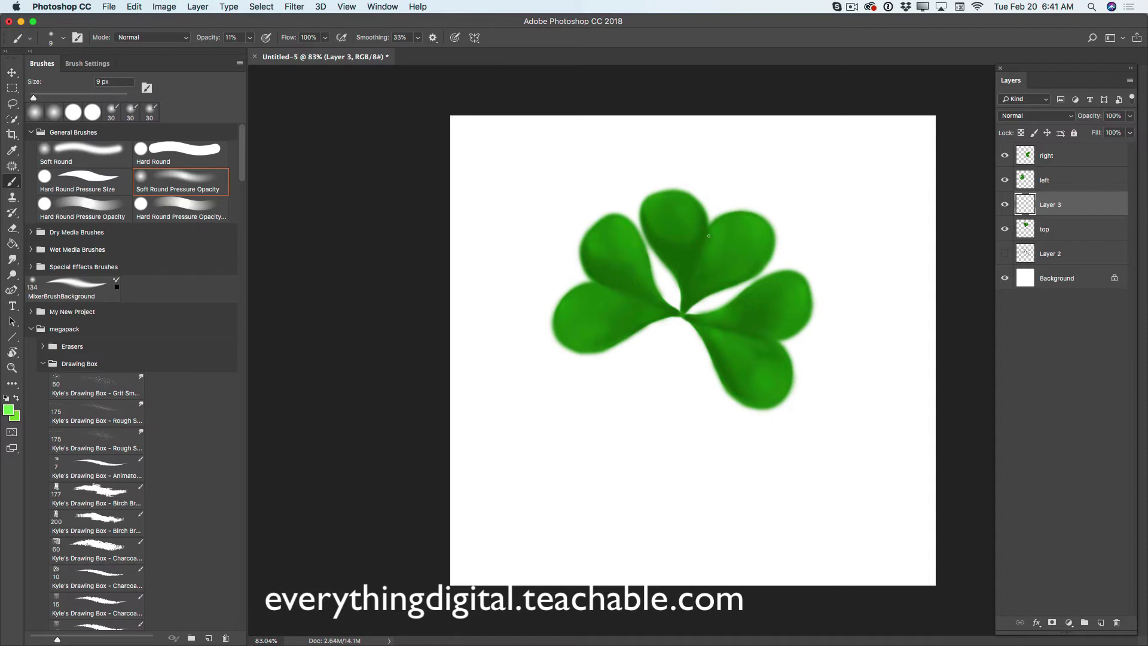
left_click_drag(707, 229, 703, 244)
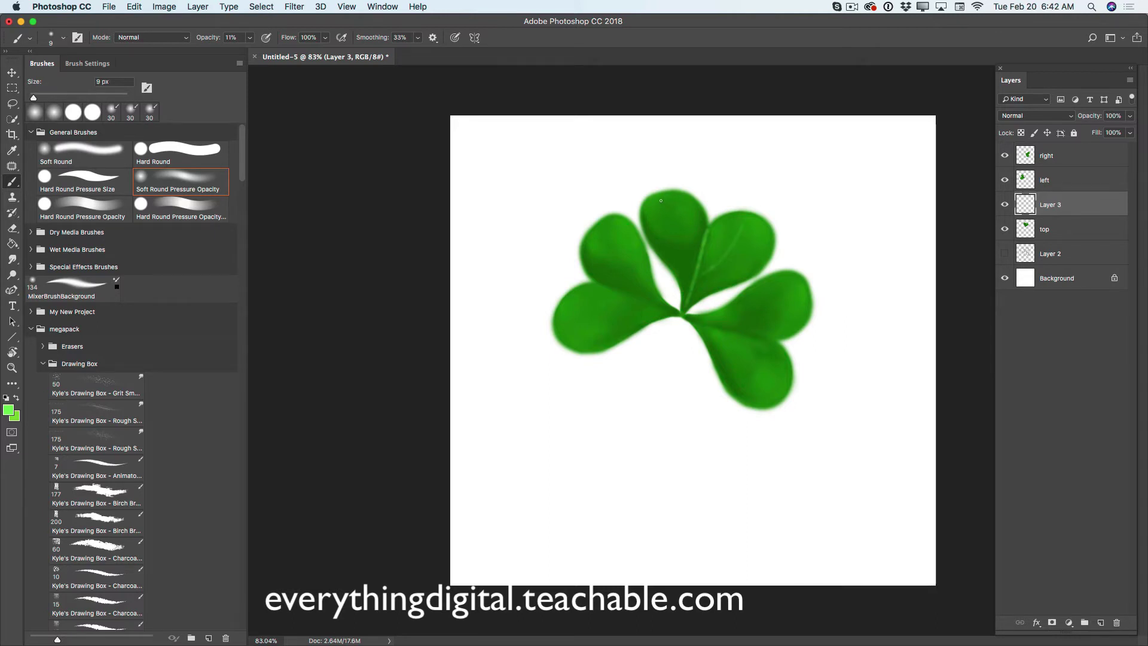
left_click_drag(680, 235, 687, 265)
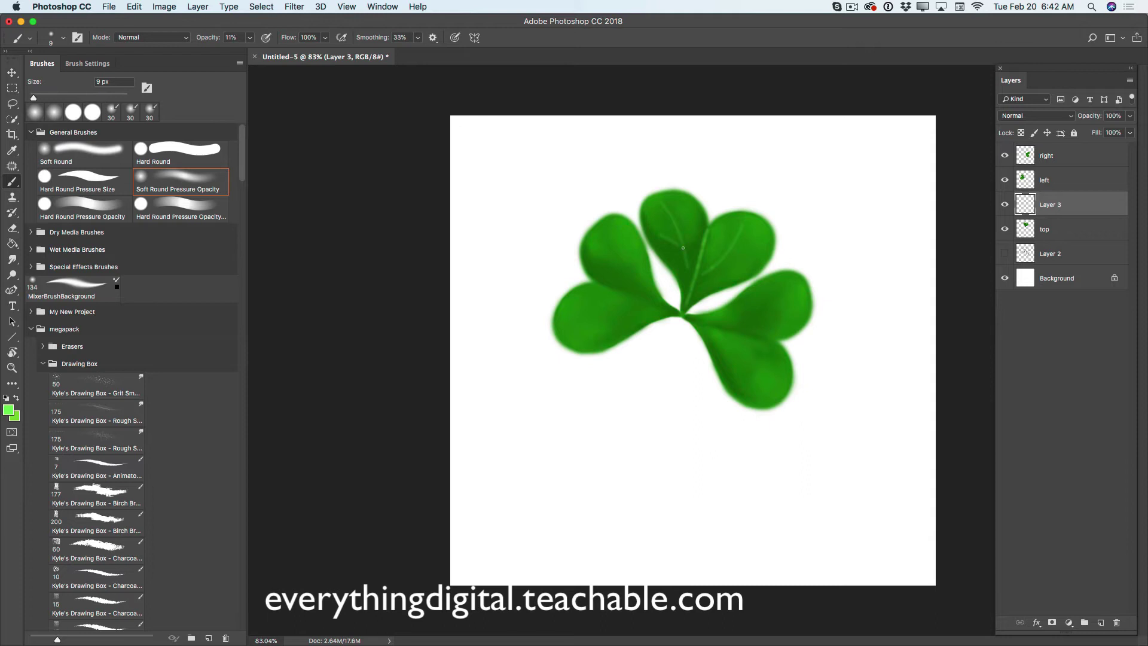
Step: Set the foreground colour to dark green 204202 and paint thin shadow strokes alongside the top leaf's veins
left_click(9, 411)
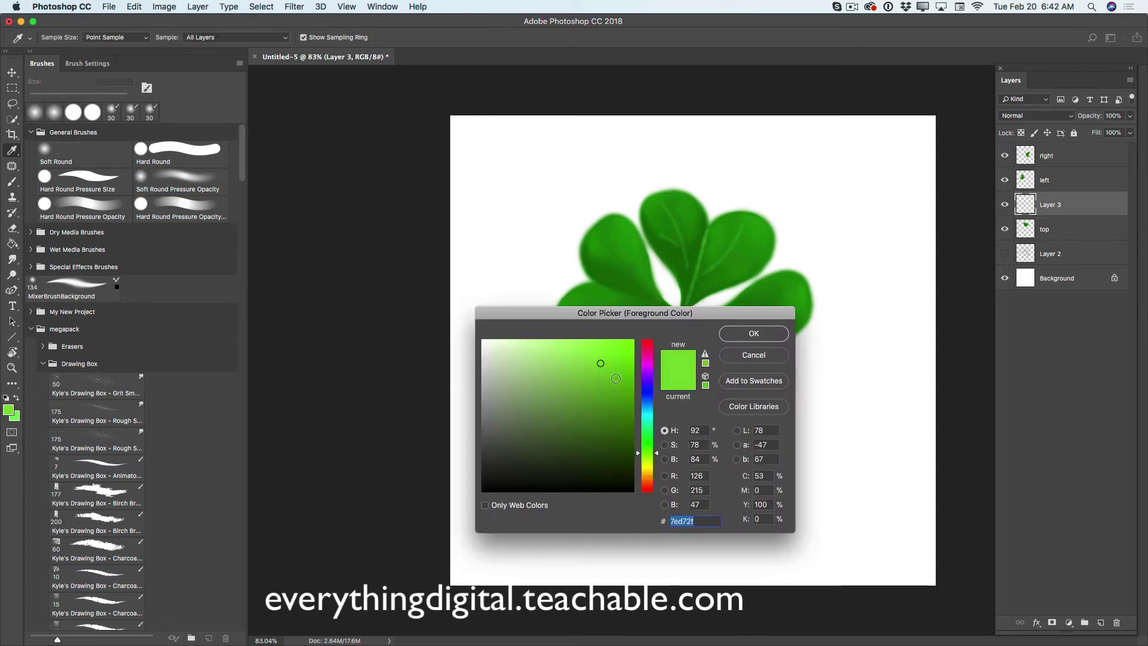
left_click(627, 424)
left_click_drag(627, 424, 628, 452)
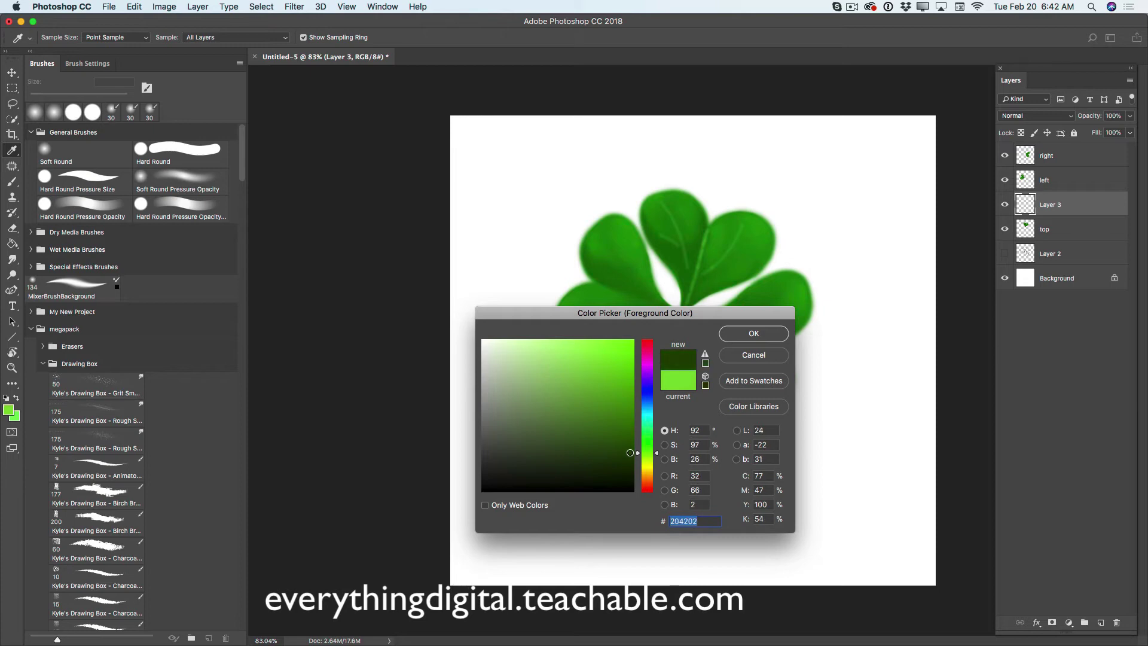
left_click(765, 332)
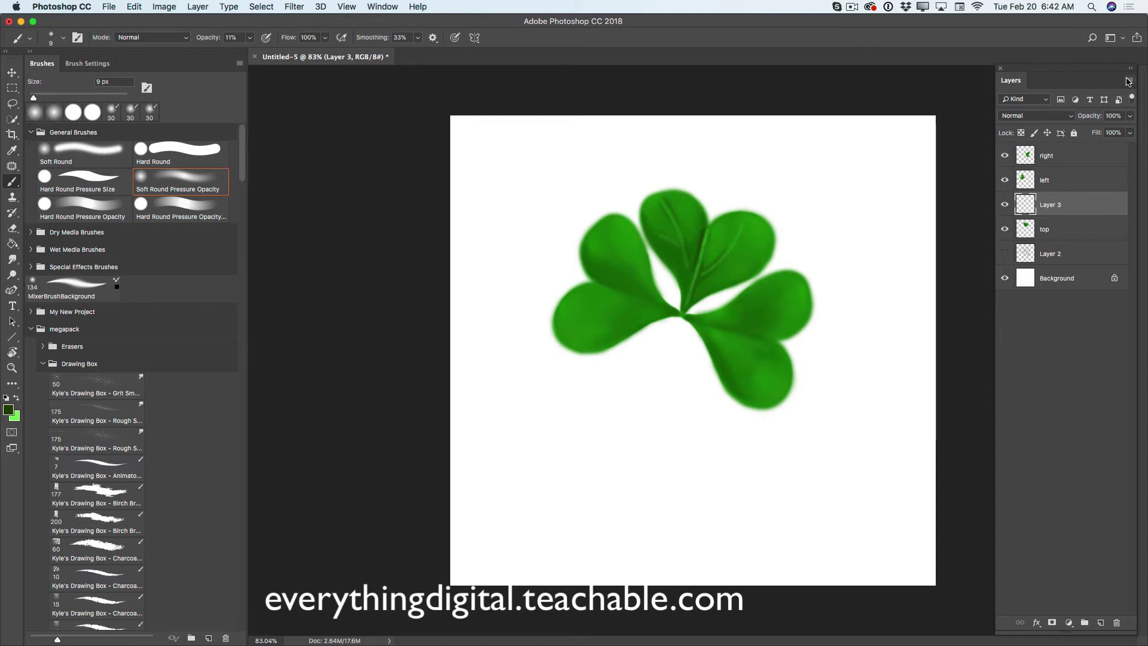
Step: Check the veins by toggling the visibility of the vein and top leaf layers, and merge the vein layer down into the top leaf
left_click(1006, 207)
left_click(1006, 214)
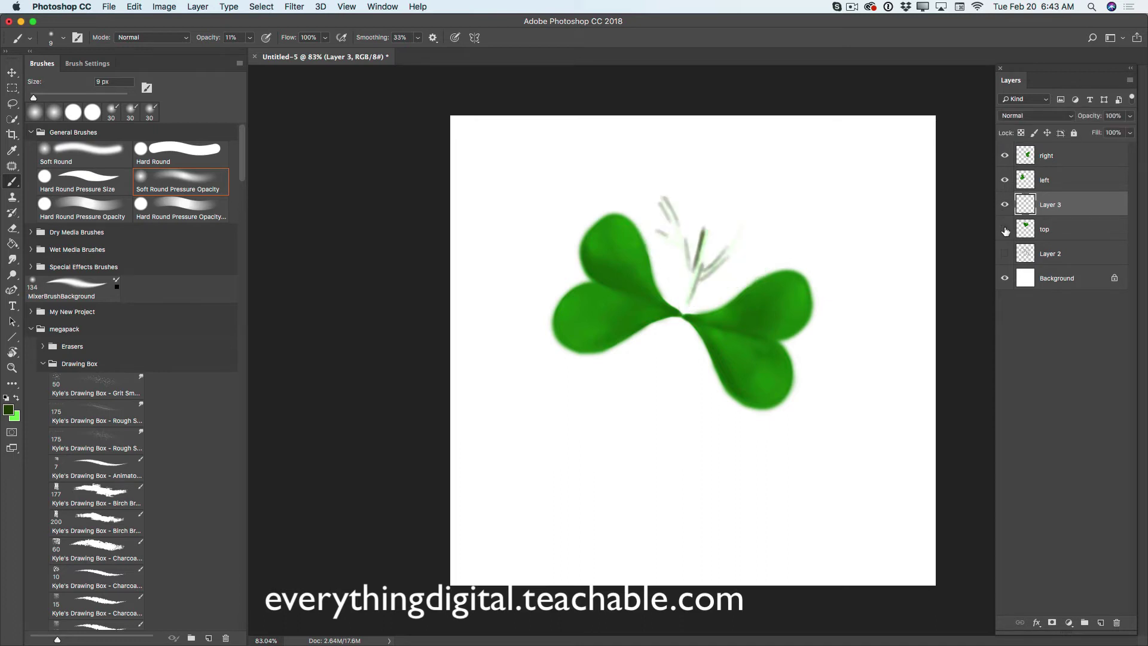
left_click(1005, 230)
left_click(1006, 231)
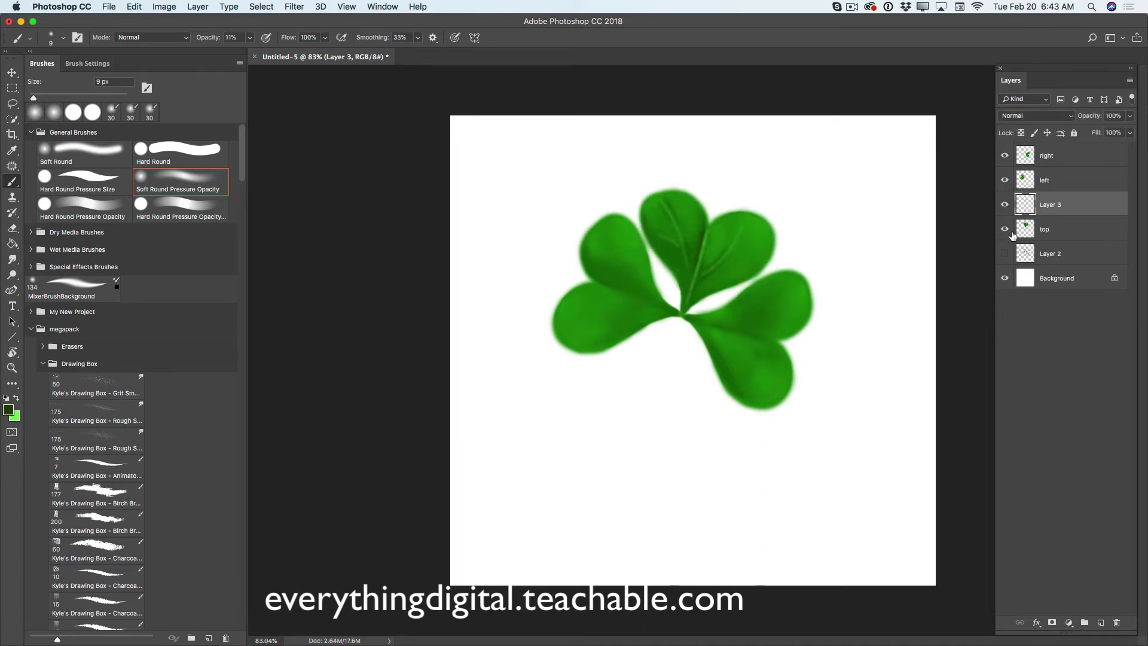
left_click(1130, 81)
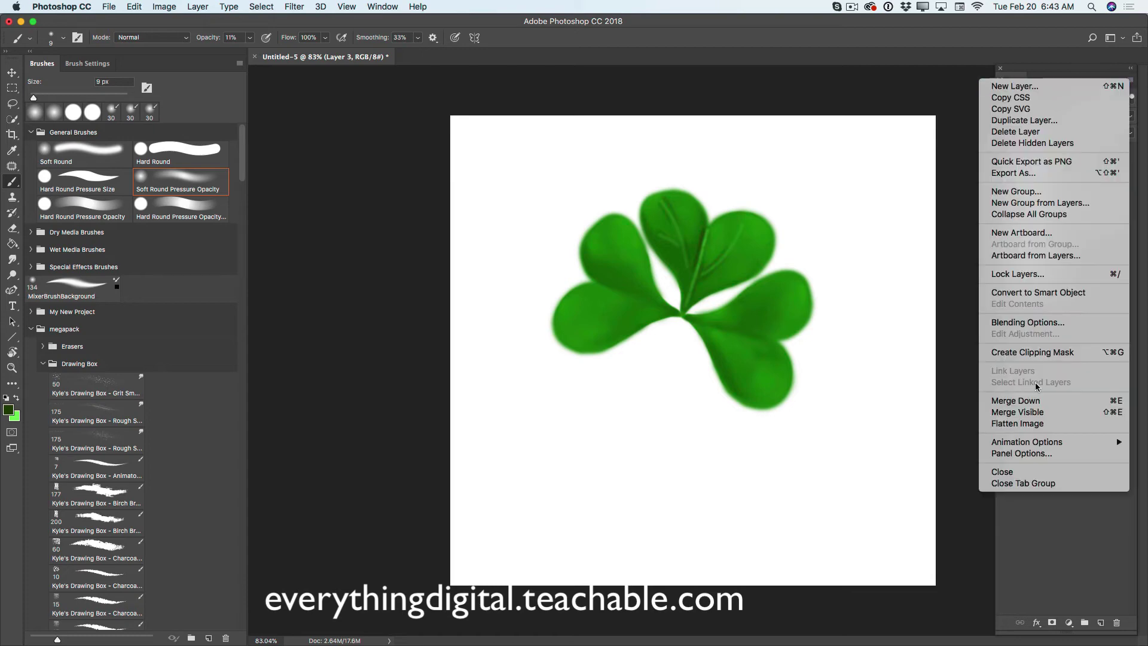
left_click(1036, 402)
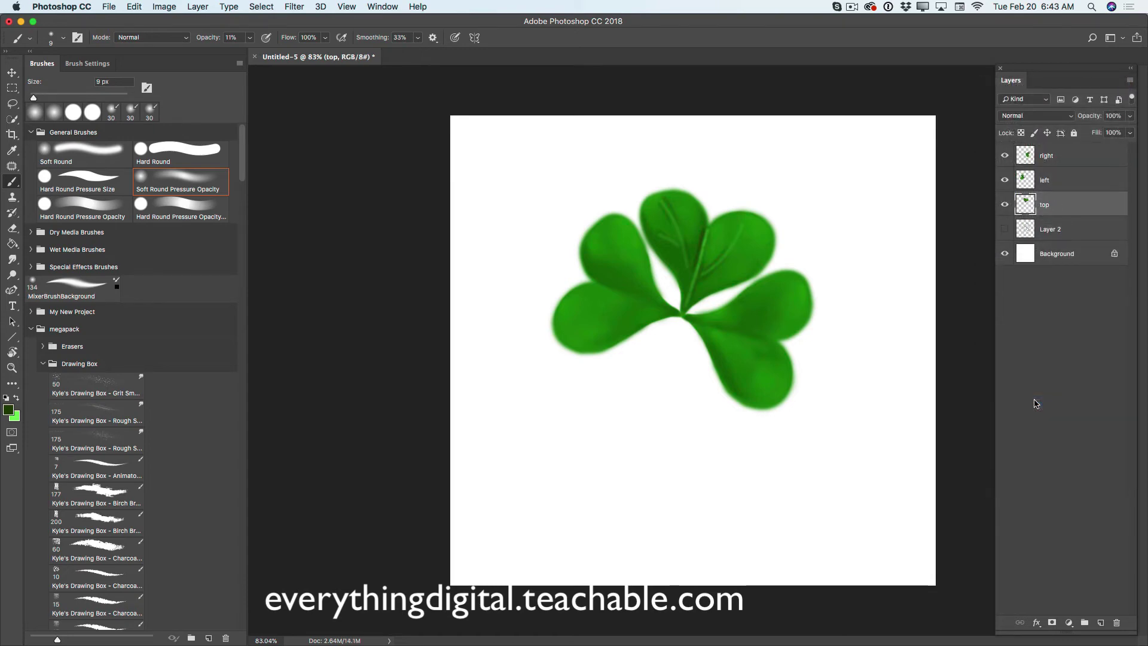
Step: Blend the top leaf's veins with the Mixer Brush, using 10 px and 20 px brush sizes
left_click_drag(13, 181, 52, 214)
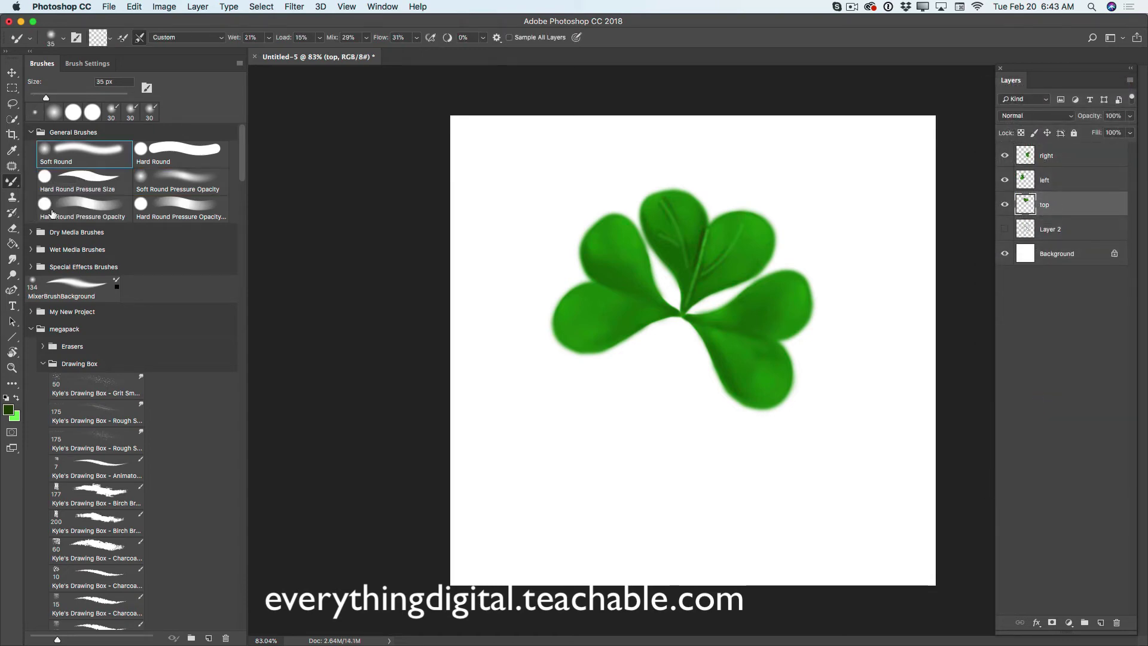
key("bracketleft")
key("bracketleft")
key("bracketleft")
key("bracketleft")
key("bracketright")
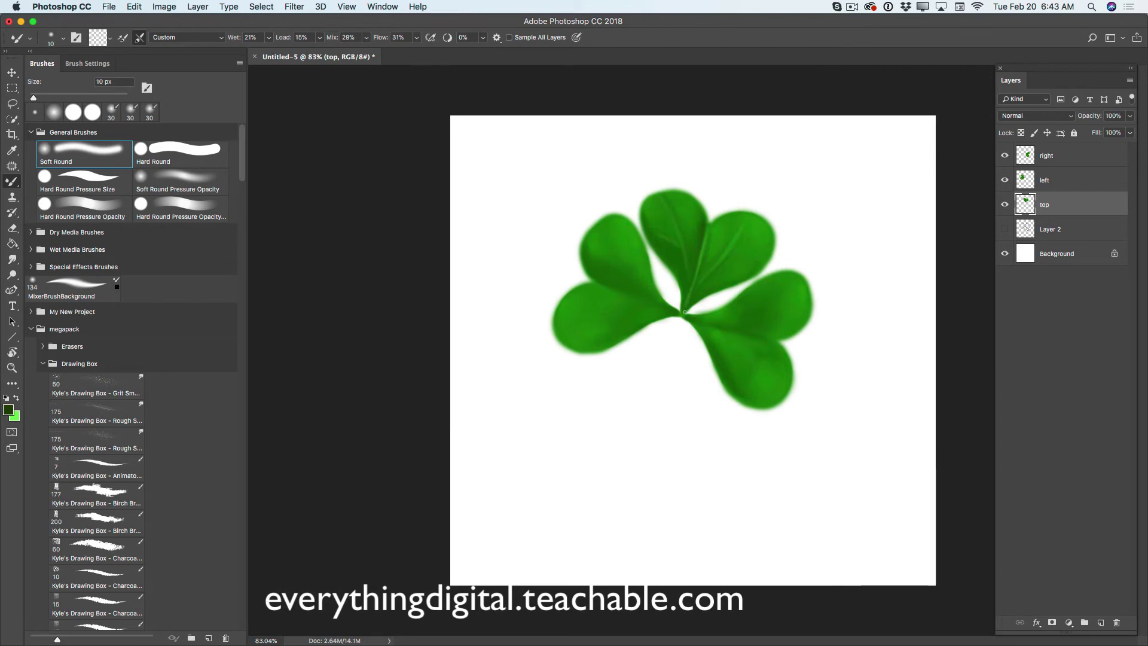
key("bracketright")
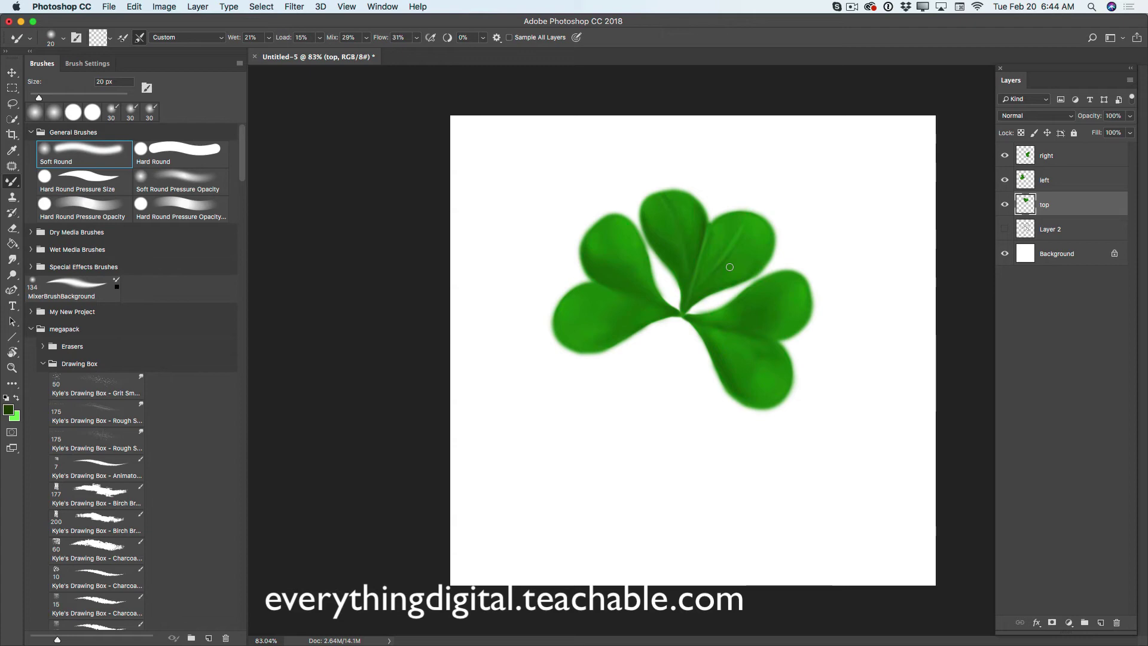
Step: Add a new layer directly above the left leaf's layer and swap the colours to make light green the foreground
left_click(1049, 183)
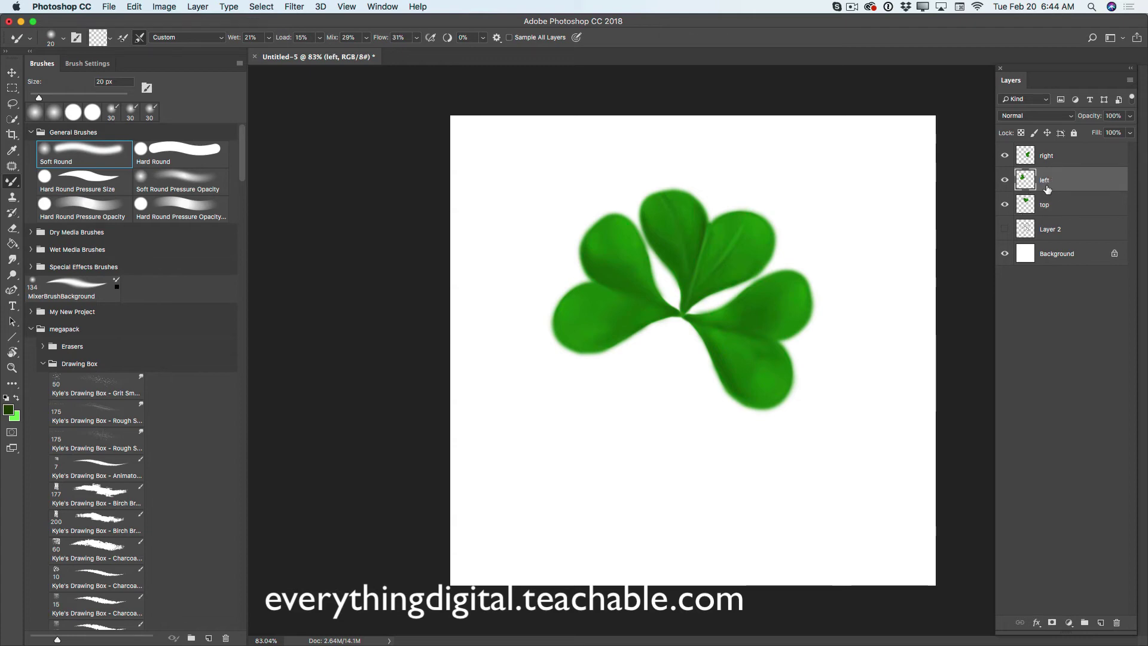
left_click(1005, 180)
left_click(1006, 181)
left_click(1100, 622)
left_click(17, 398)
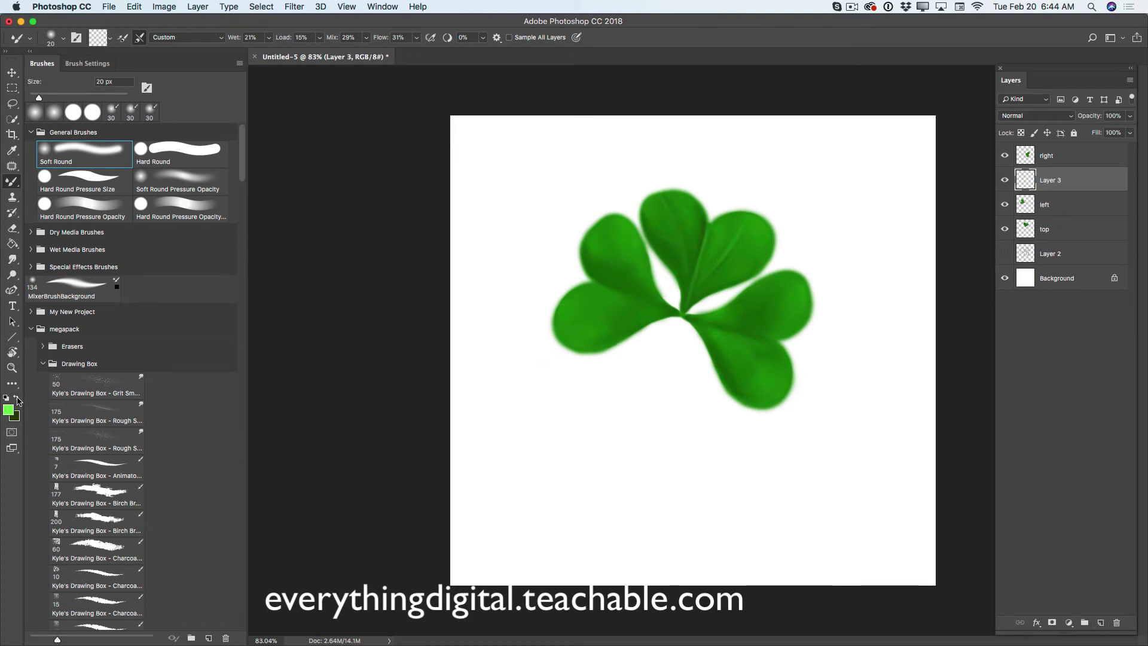
Step: Paint thin light green veins on both lobes of the left leaf with the 9 px soft Brush at 11% opacity
right_click(17, 182)
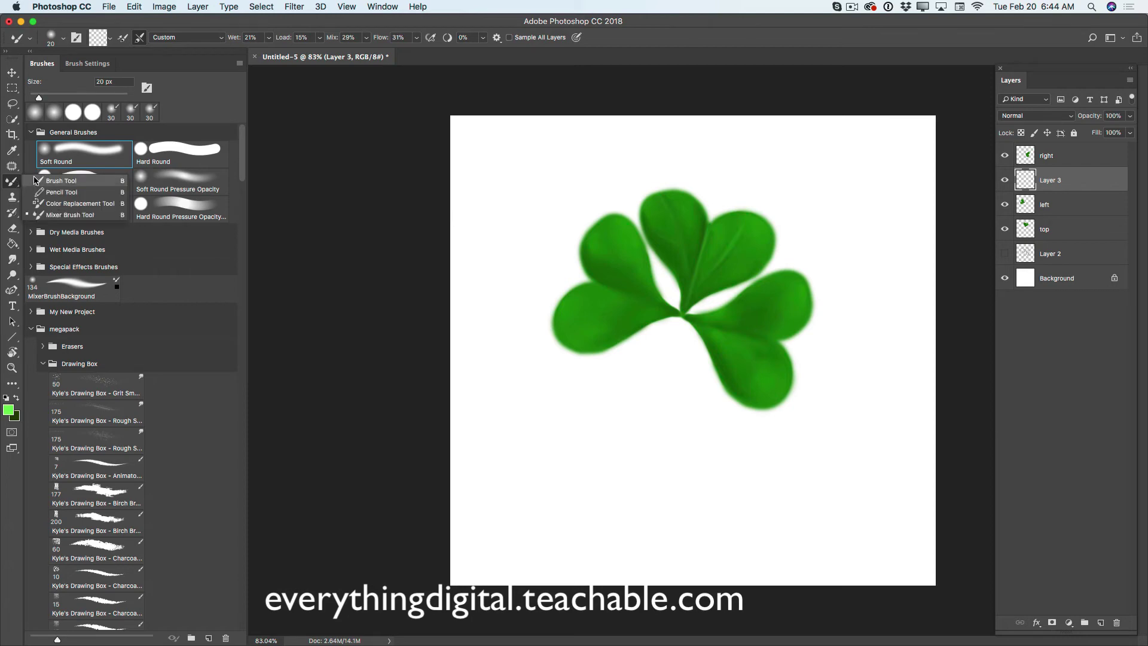
left_click(53, 182)
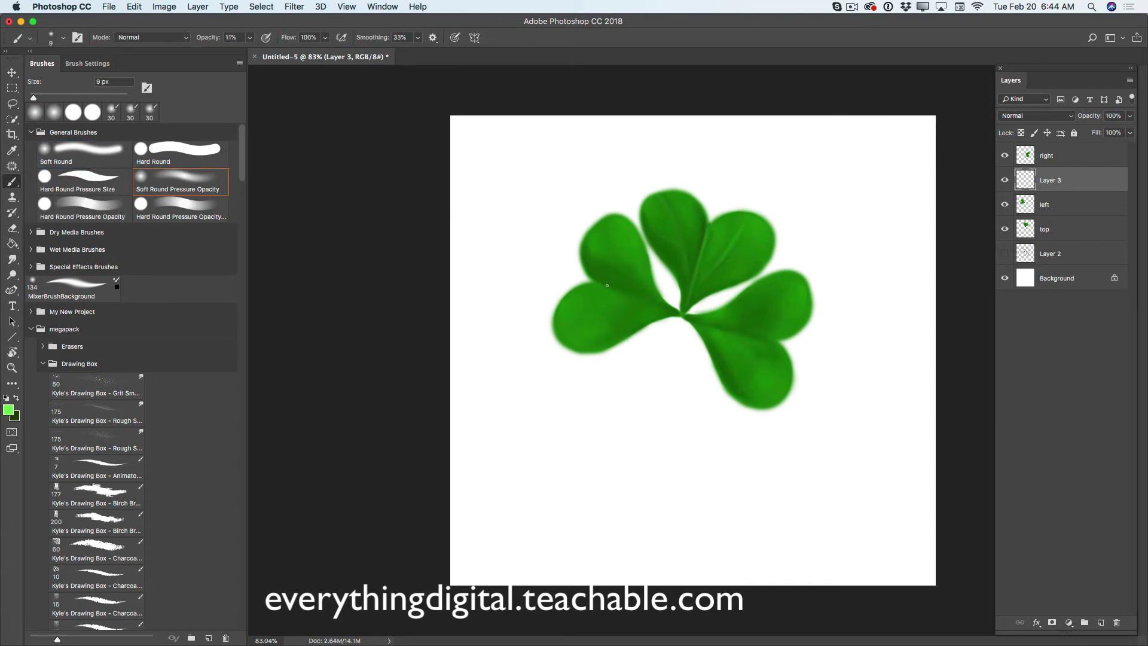
left_click_drag(620, 290, 628, 294)
left_click_drag(616, 256, 630, 279)
Step: Paint dark green shadow strokes beside the left leaf's veins with the 9 px Brush at 17% opacity
left_click(17, 398)
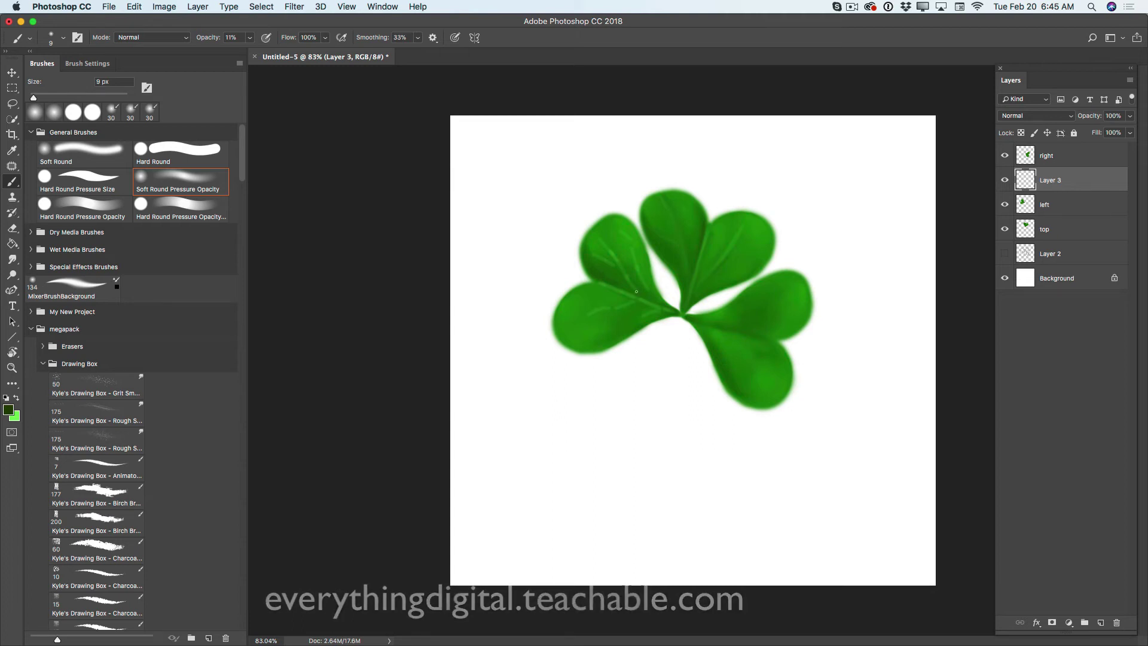
left_click(251, 40)
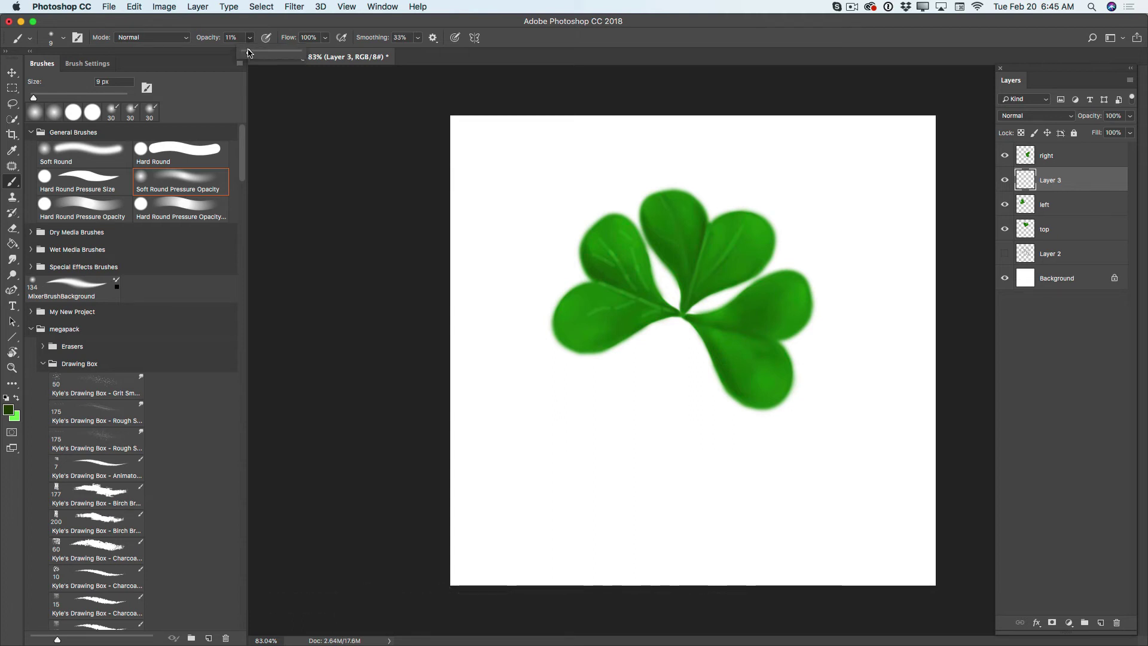
left_click_drag(249, 53, 254, 54)
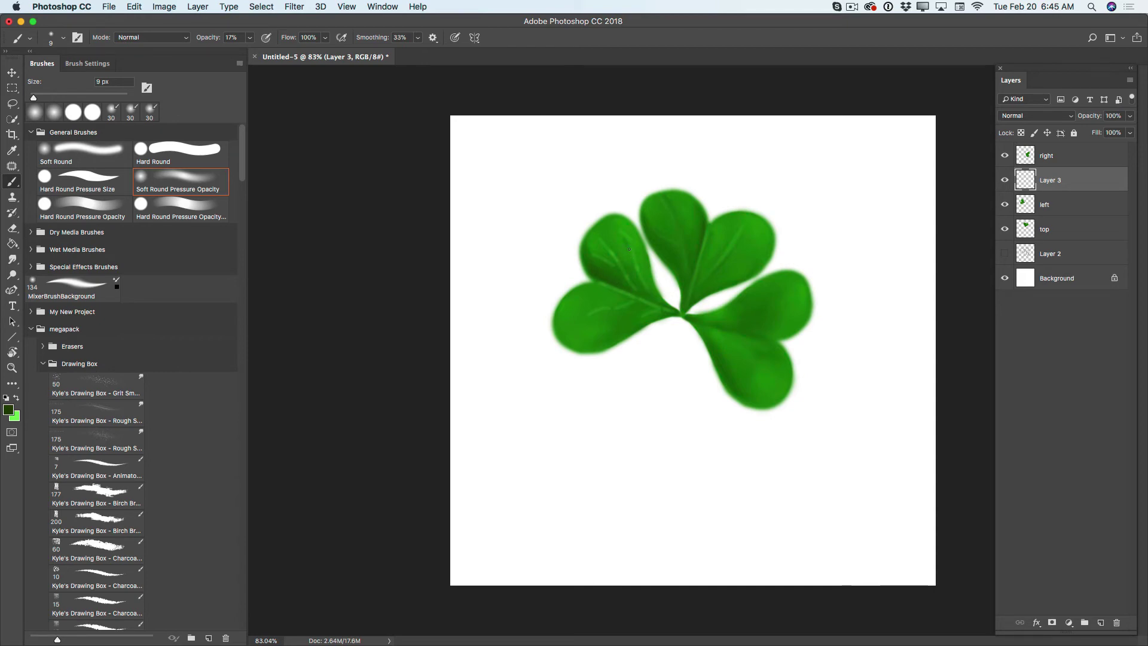
left_click_drag(634, 252, 650, 290)
Step: Lower the left leaf's vein layer to 78% opacity and check it by toggling the vein and leaf layers' visibility
left_click(1130, 115)
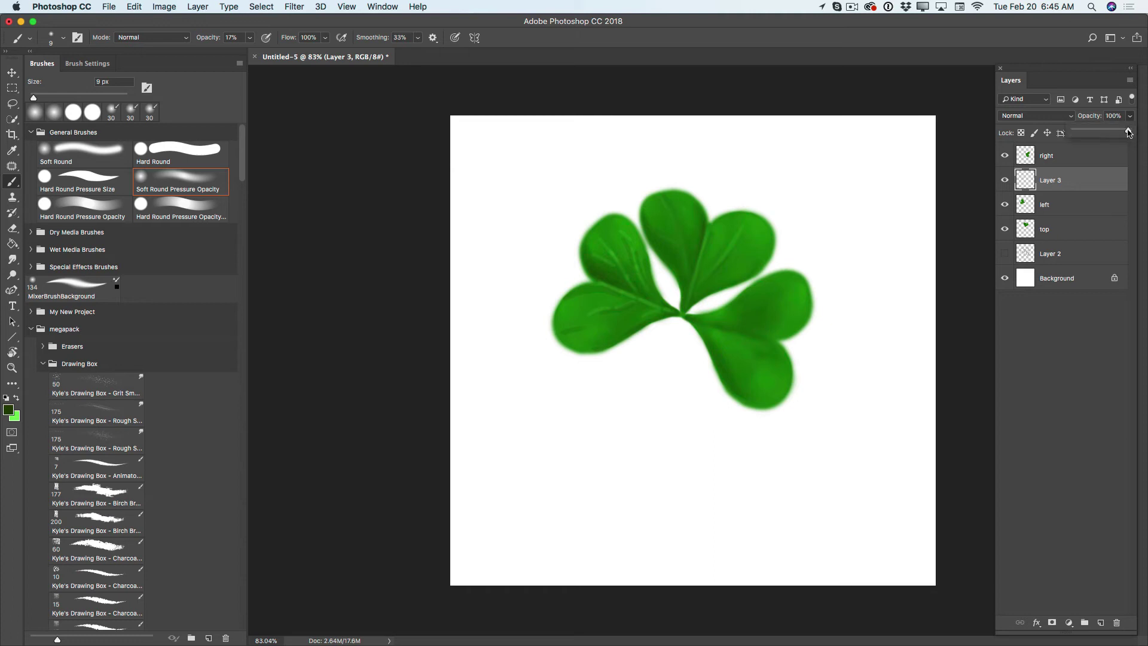
left_click_drag(1128, 131, 1117, 132)
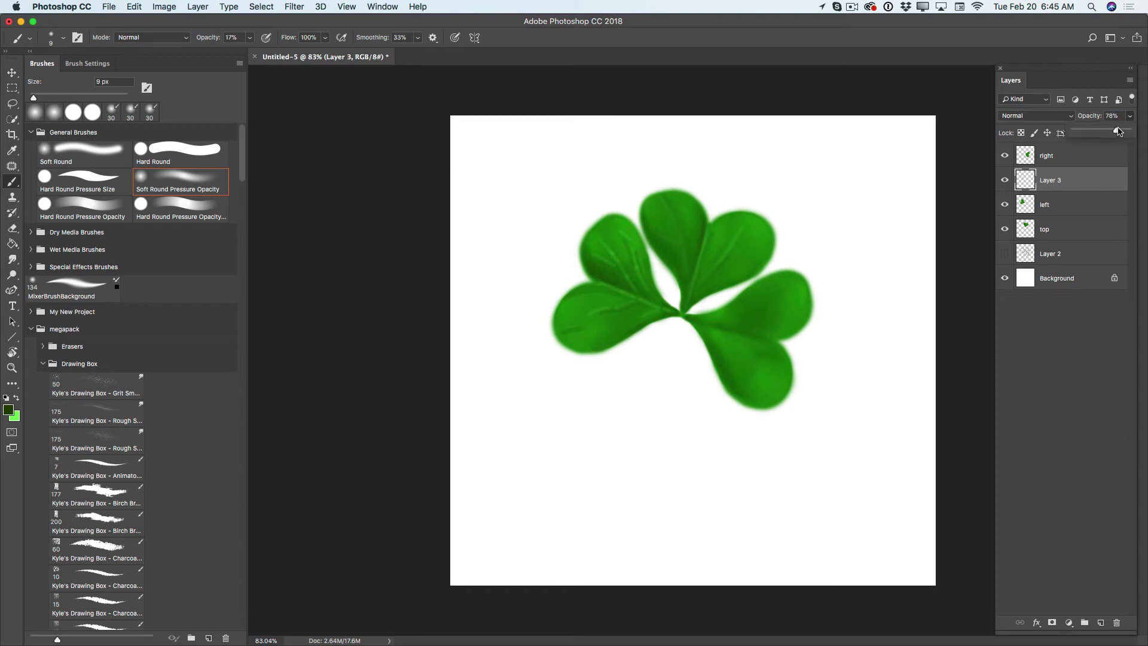
left_click(1005, 183)
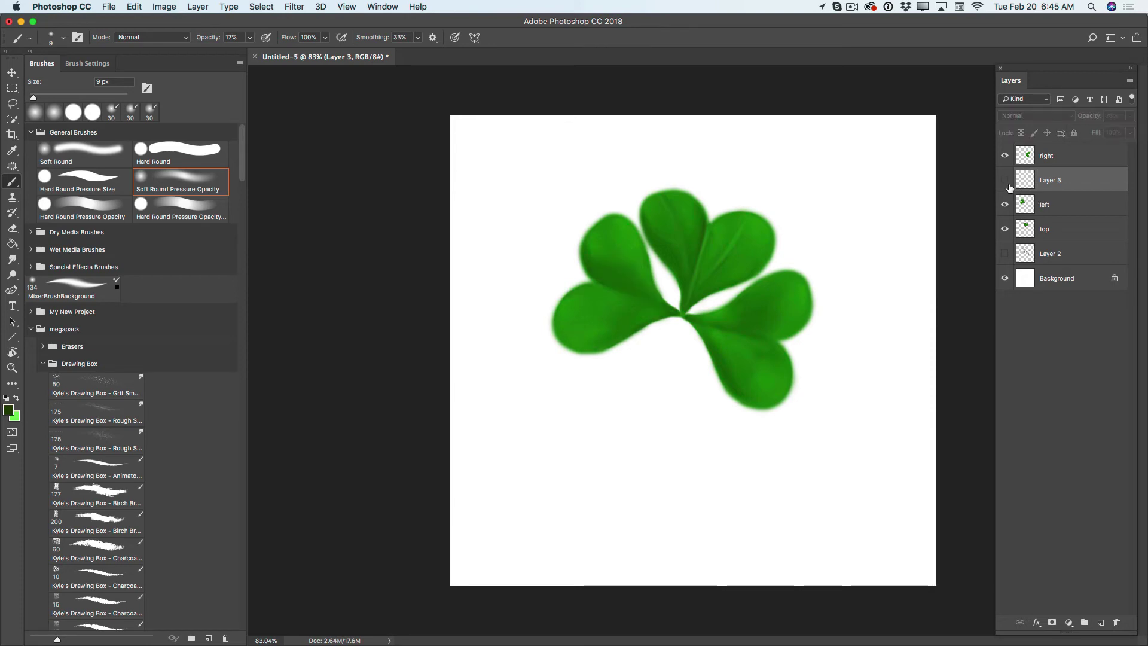
left_click(1006, 205)
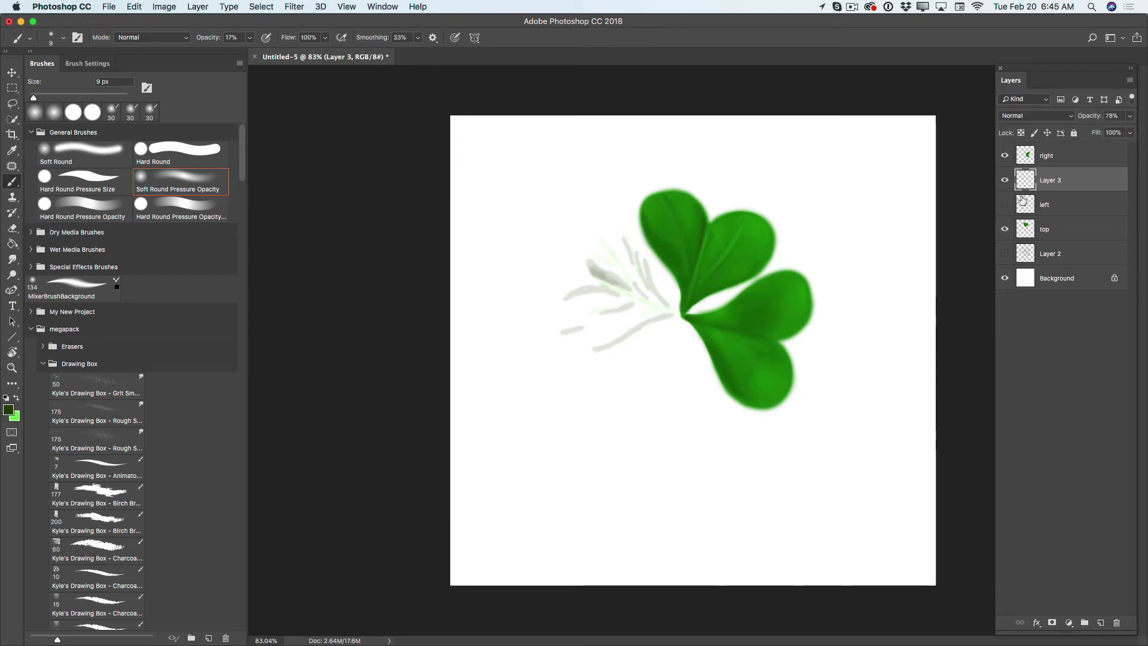
left_click(1005, 204)
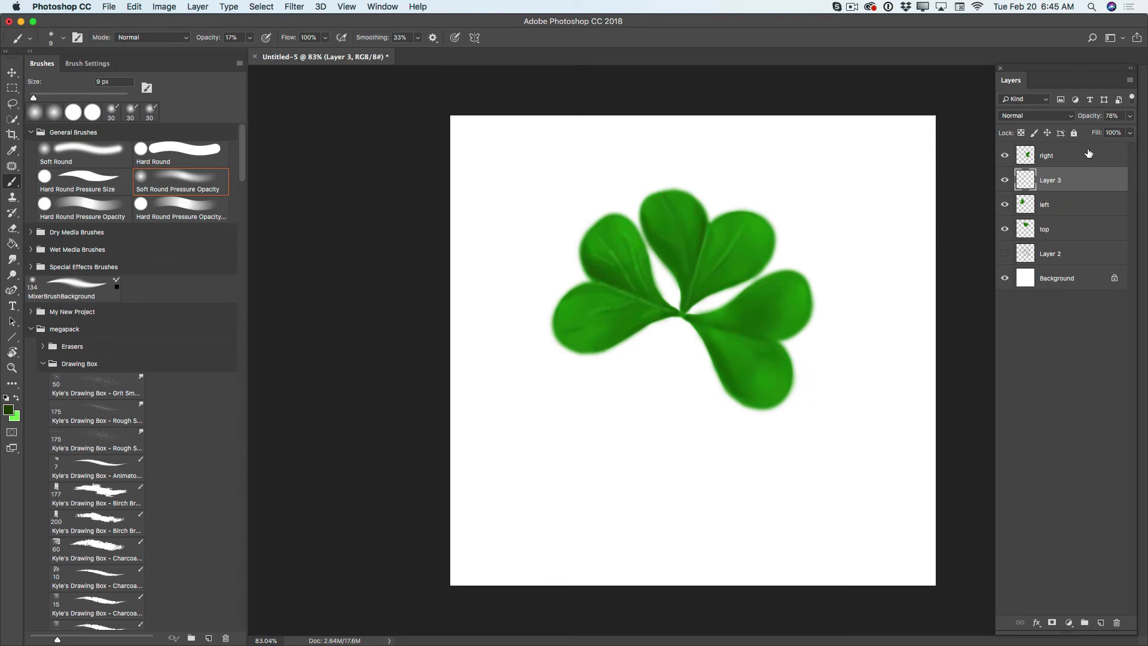
Step: Merge the vein layer down into the left leaf's layer and blend its veins with the 20 px Mixer Brush
left_click(1130, 81)
left_click(1035, 400)
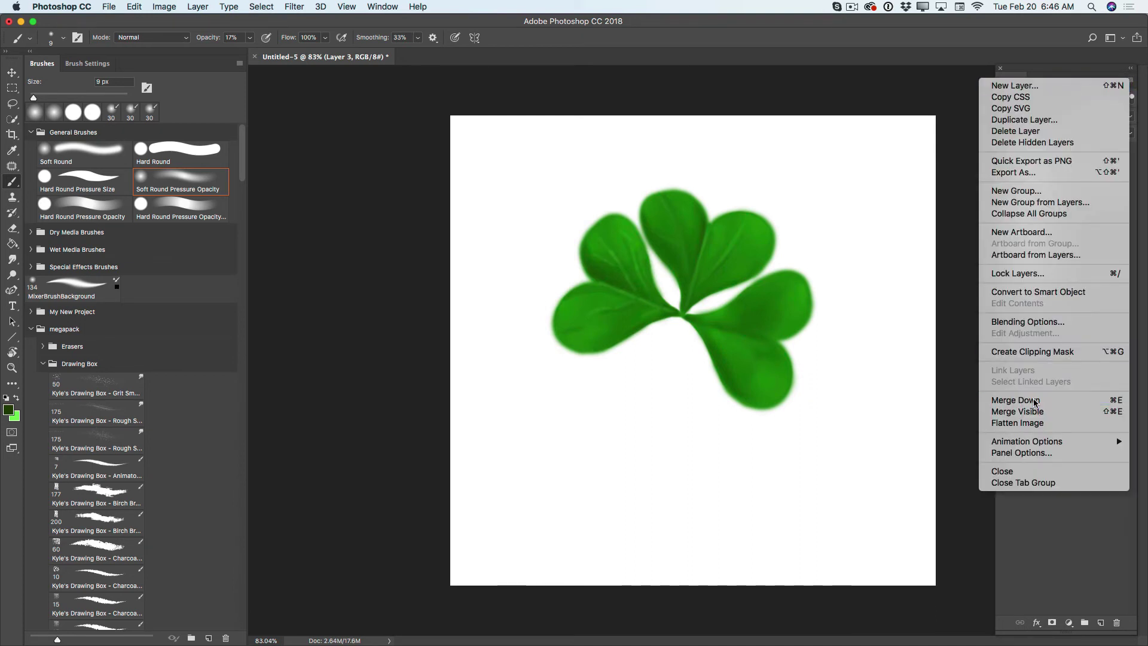
left_click(12, 182)
left_click(60, 217)
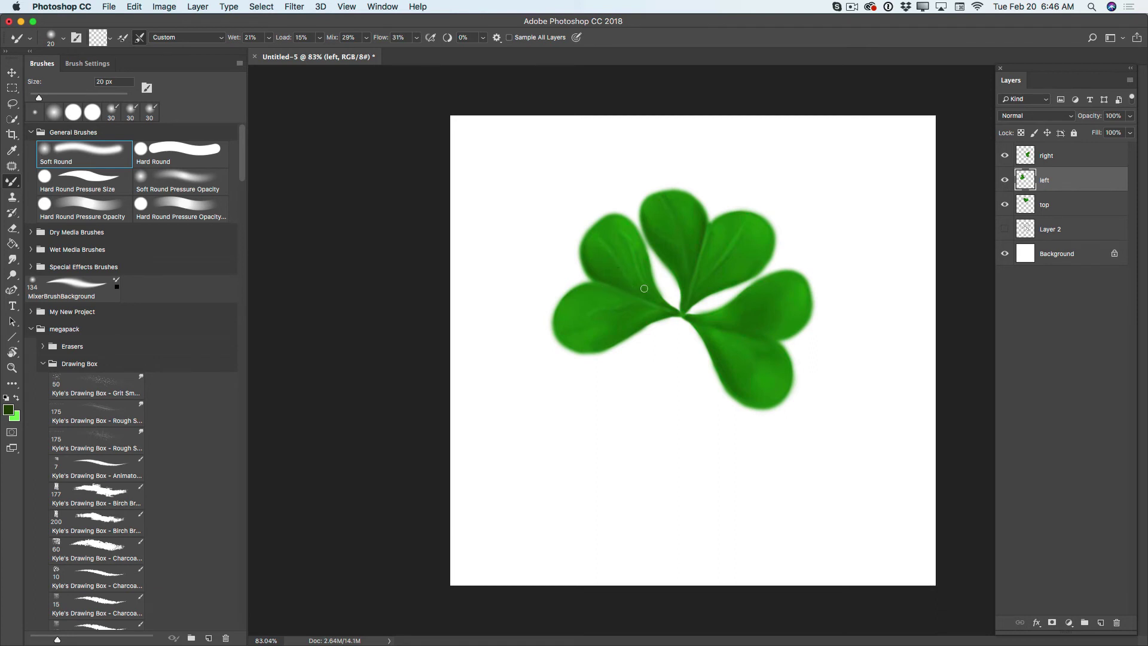
Step: Check the right leaf's layer by toggling its visibility and add a new layer above it
left_click(1055, 160)
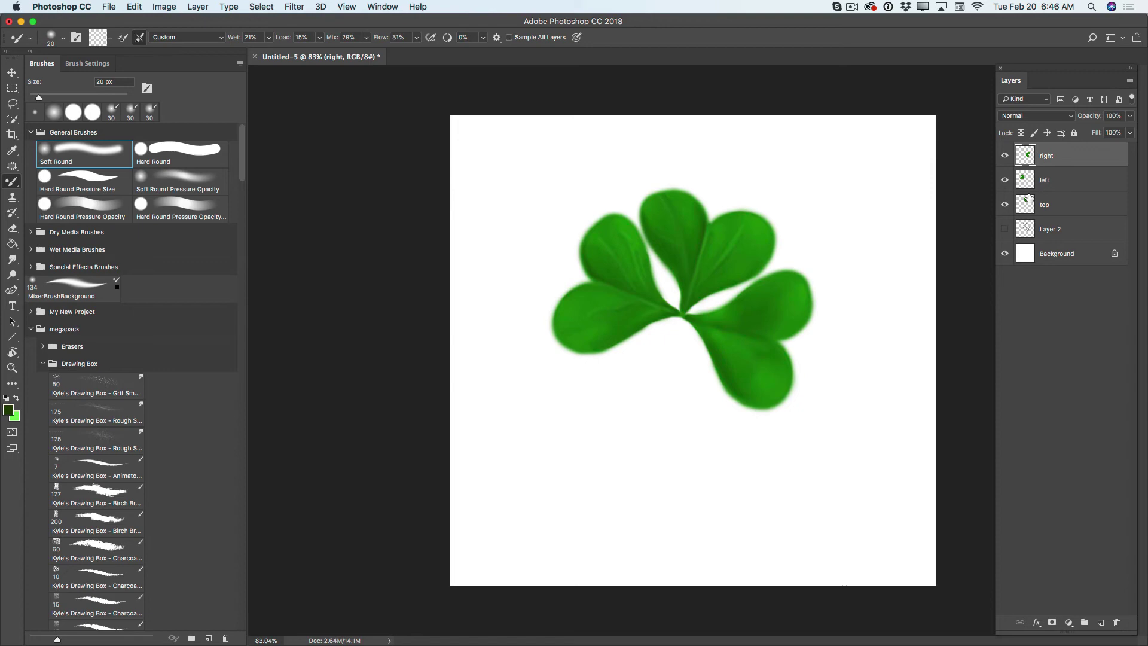
left_click(1005, 157)
left_click(1006, 160)
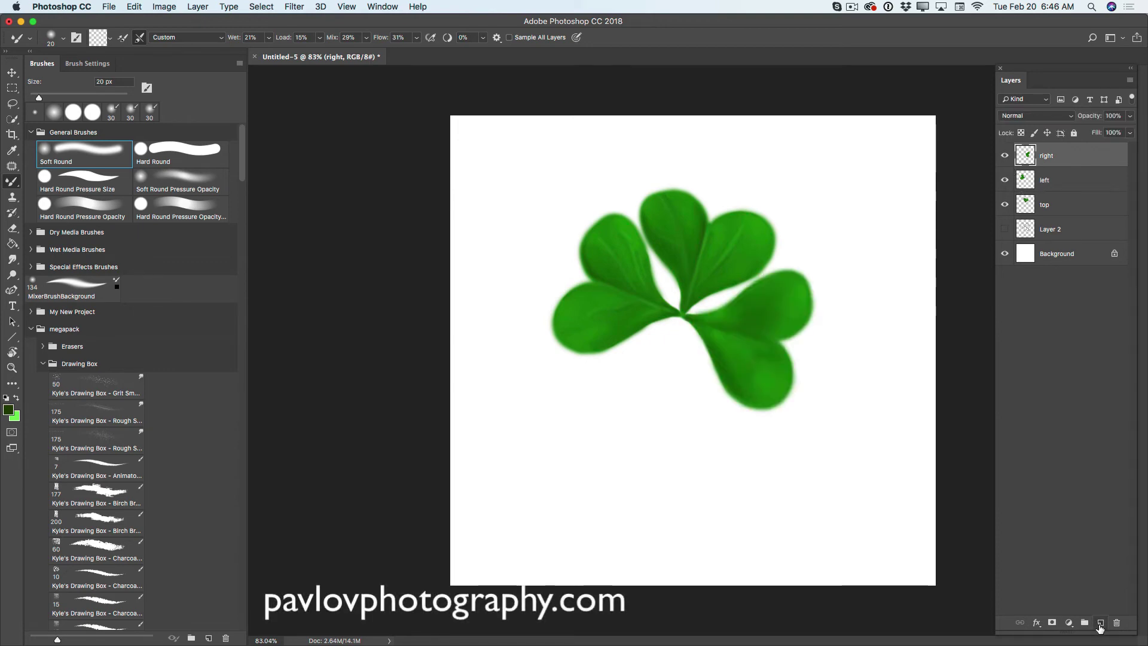
left_click(1101, 623)
Step: Paint light green highlights on both lobes of the right leaf with the 10 px Soft Round Pressure Opacity Brush at 17% opacity
left_click(17, 398)
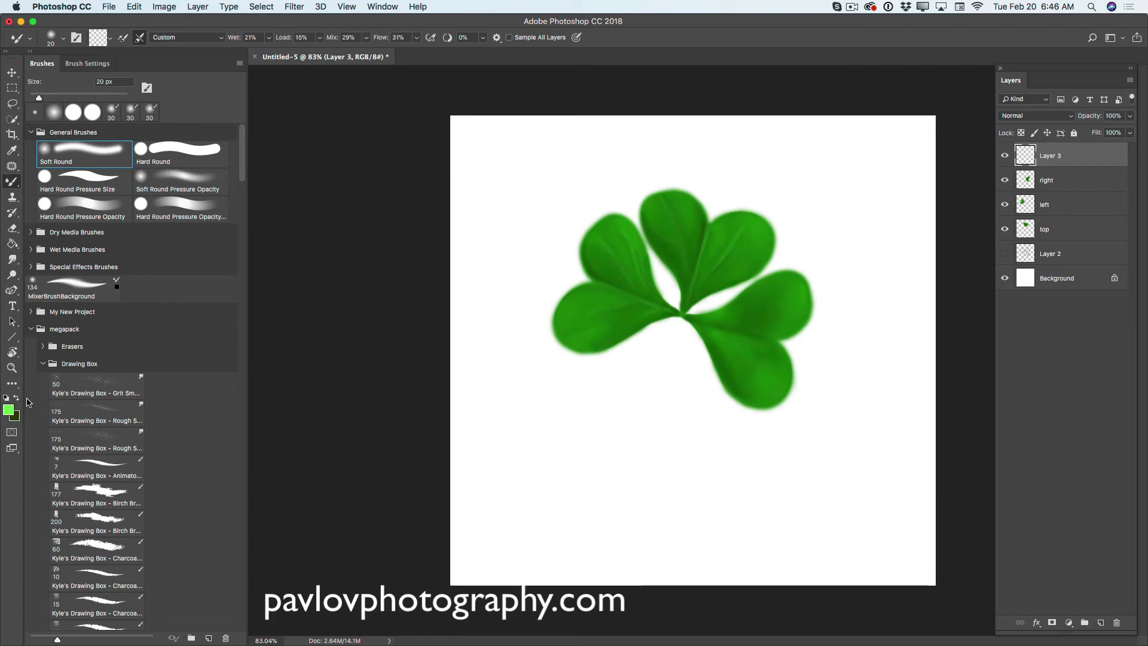
left_click(16, 184)
left_click(172, 186)
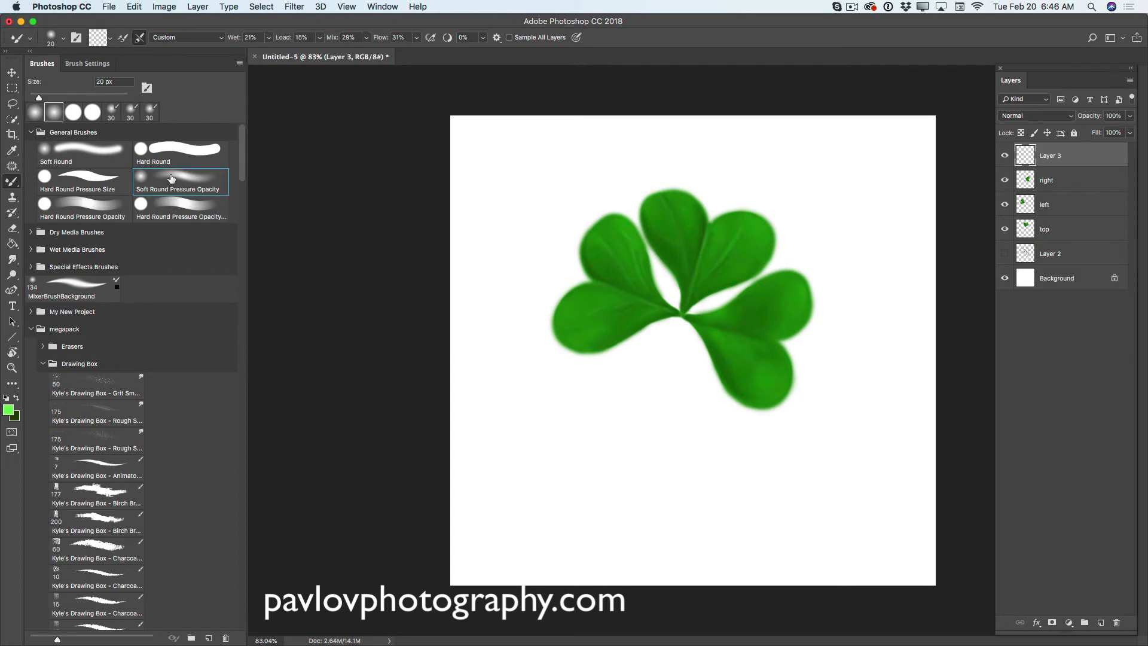
right_click(15, 184)
left_click(55, 181)
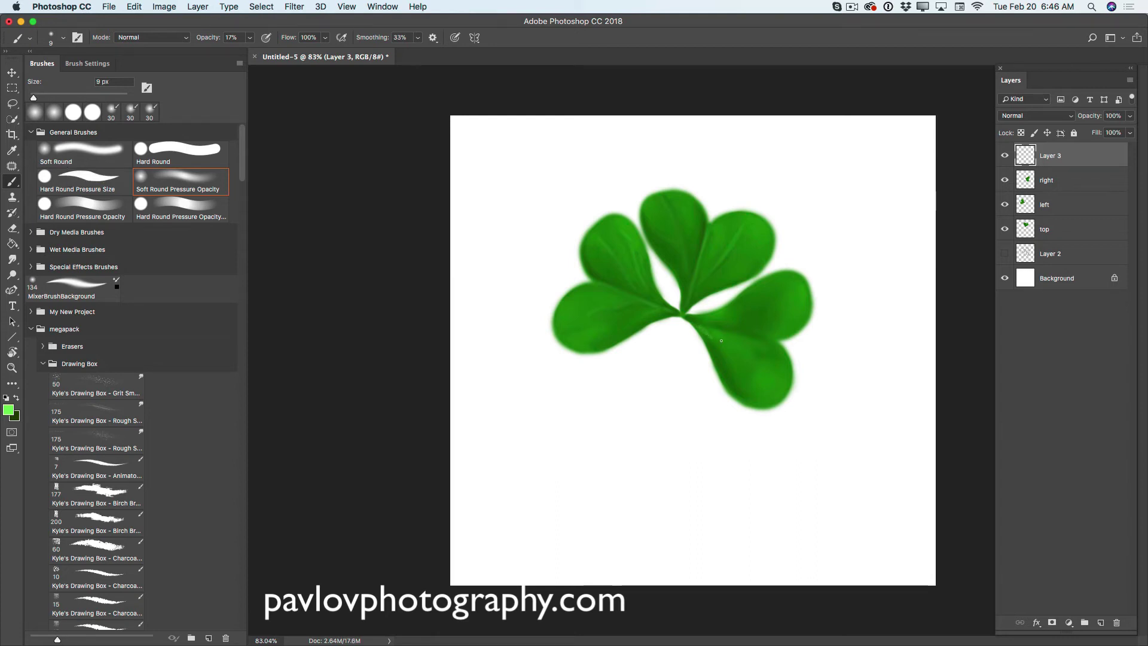
key("bracketright")
left_click_drag(709, 331, 731, 345)
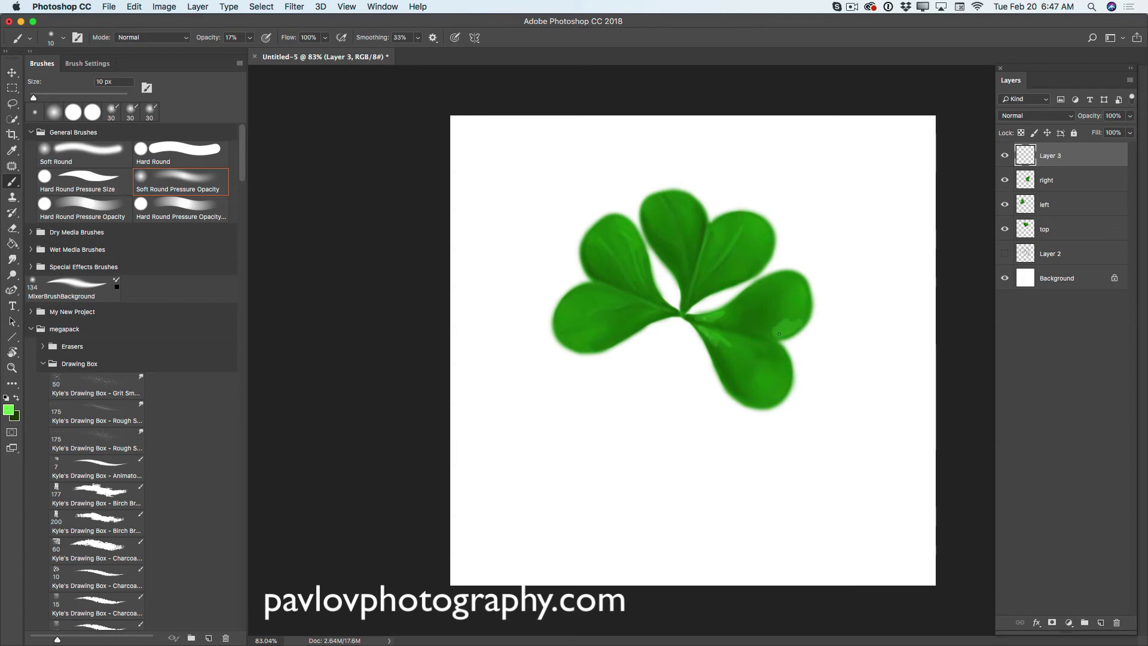
mouse_move(789, 331)
left_mouse_down()
mouse_move(755, 330)
mouse_move(796, 329)
left_mouse_up()
left_click_drag(785, 390, 781, 376)
Step: Paint dark green shadow strokes around the right leaf's base and check them by toggling the shading and leaf layers' visibility
left_click(17, 397)
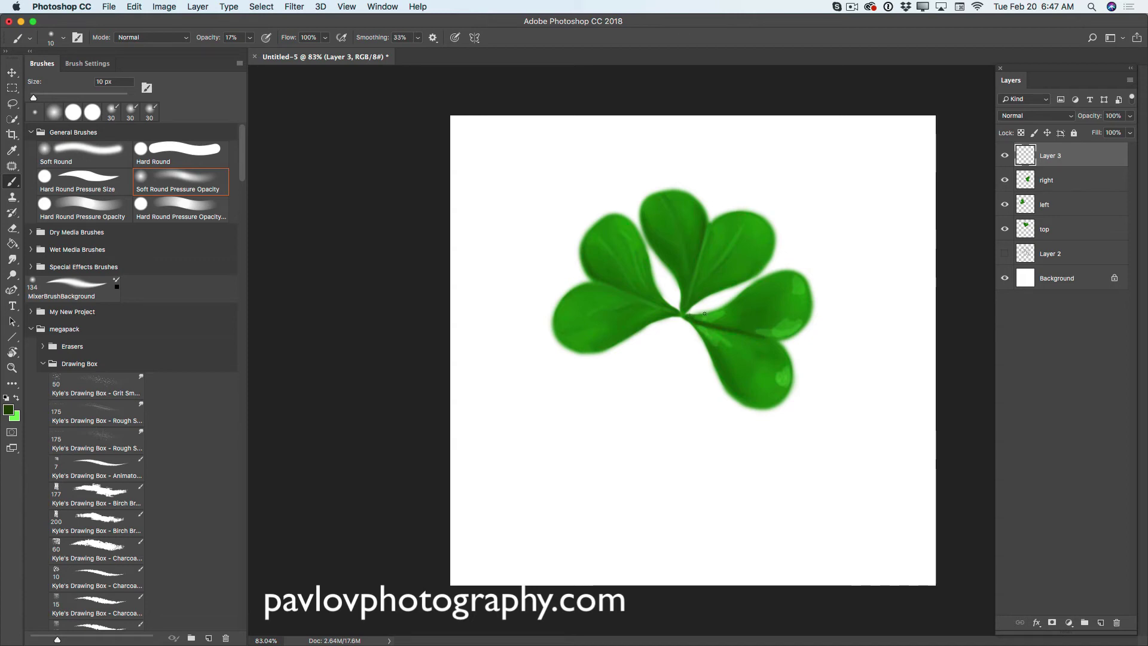
mouse_move(709, 312)
left_mouse_down()
mouse_move(725, 308)
mouse_move(662, 324)
left_mouse_up()
left_click_drag(694, 325, 713, 354)
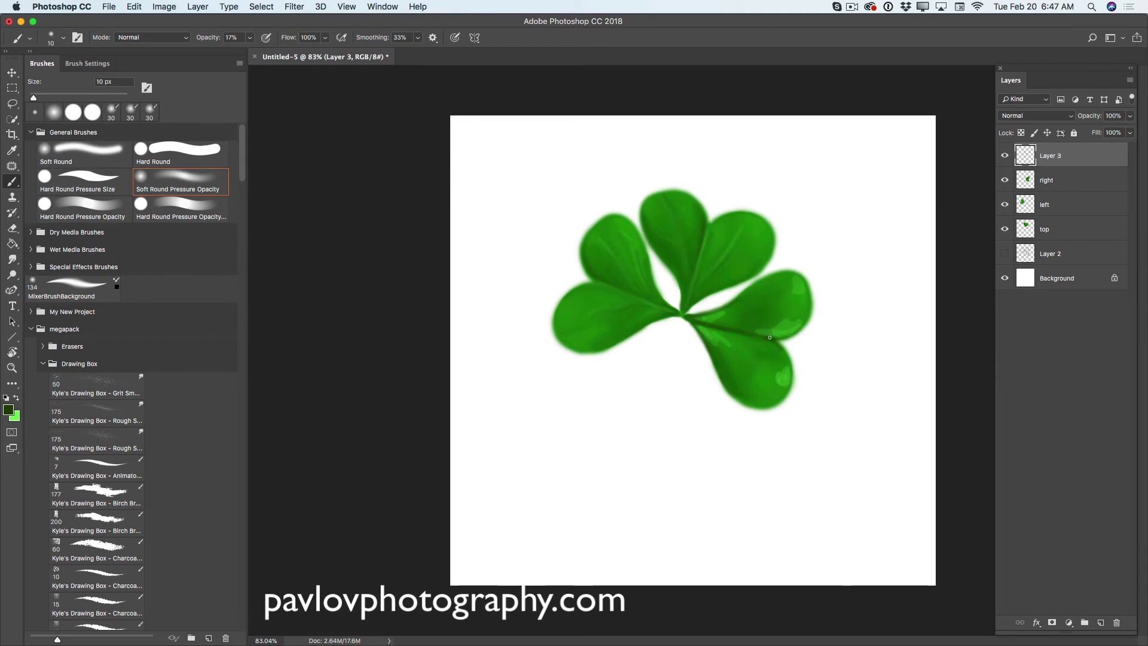
left_click(1004, 155)
left_click(1005, 156)
left_click(1005, 181)
left_click(1006, 180)
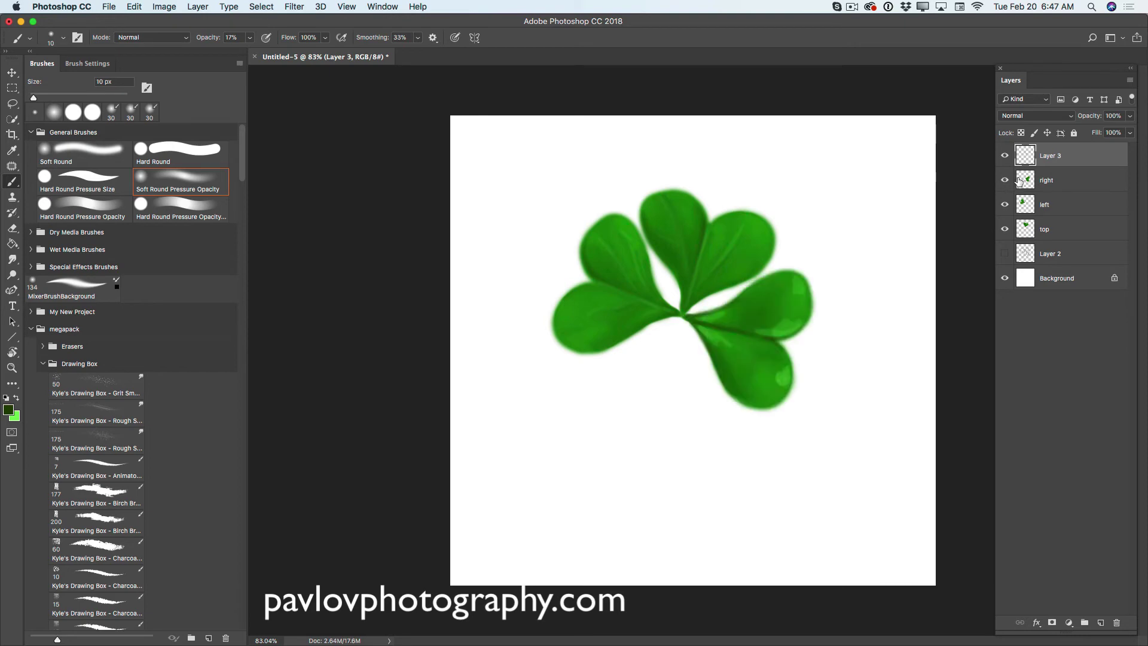
Step: Merge the shading layer down into the right leaf's layer and blend its highlights and shadows with the 20 px Mixer Brush
left_click(1131, 81)
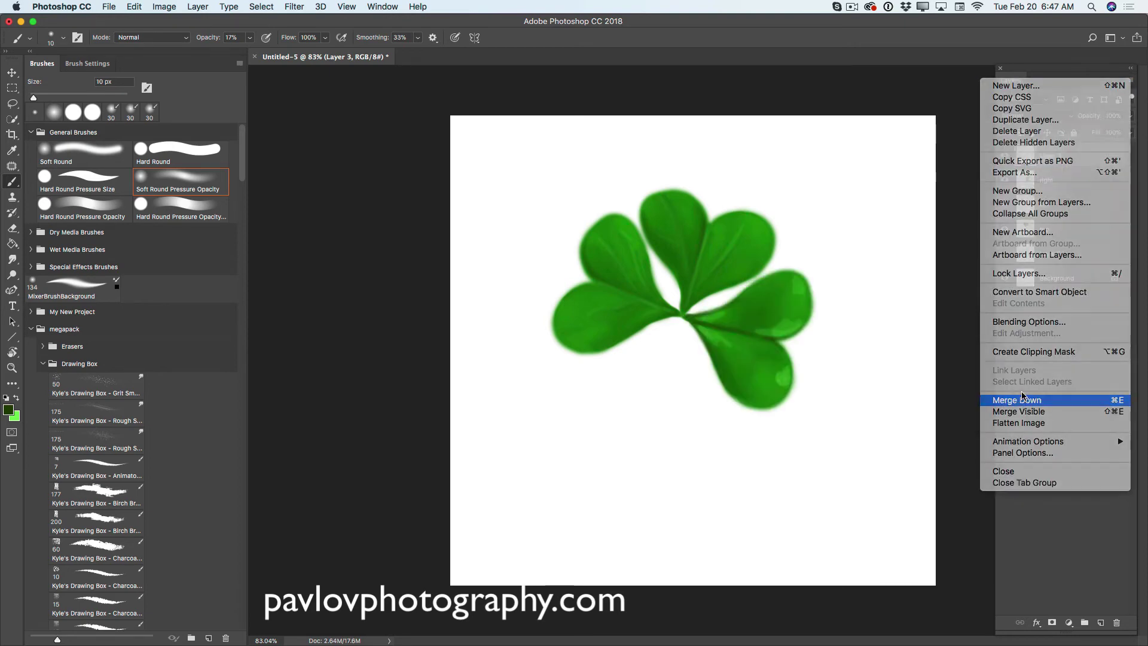
left_click(1022, 399)
right_click(13, 181)
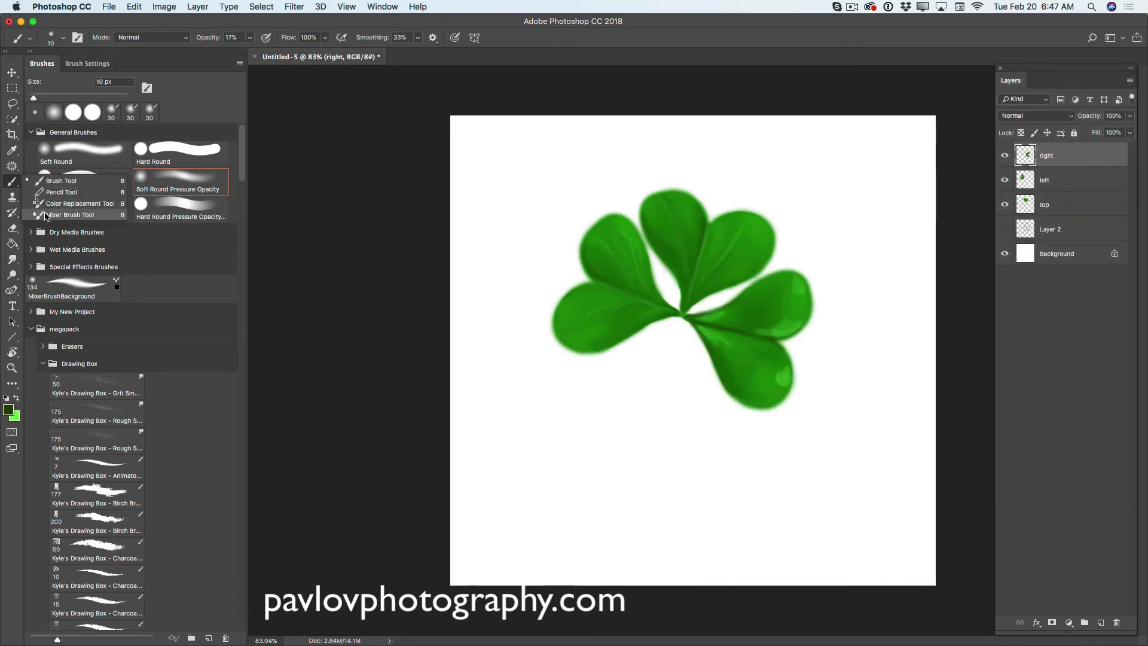
left_click(65, 214)
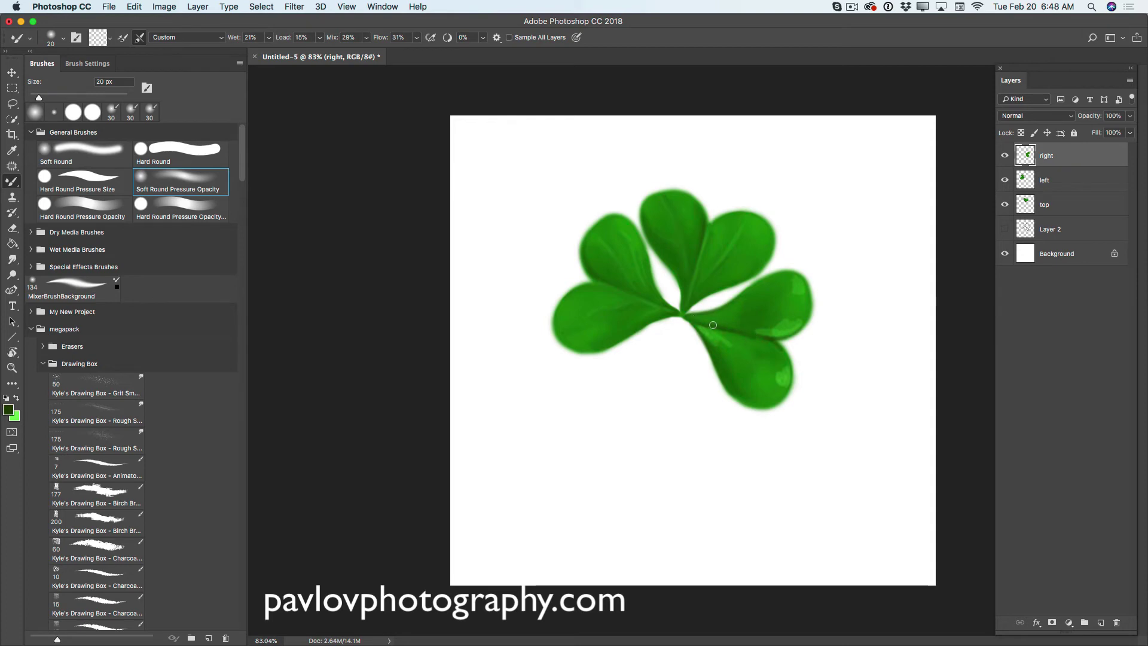
mouse_move(799, 317)
left_mouse_down()
mouse_move(754, 330)
mouse_move(782, 332)
mouse_move(794, 314)
mouse_move(771, 322)
mouse_move(795, 290)
left_mouse_up()
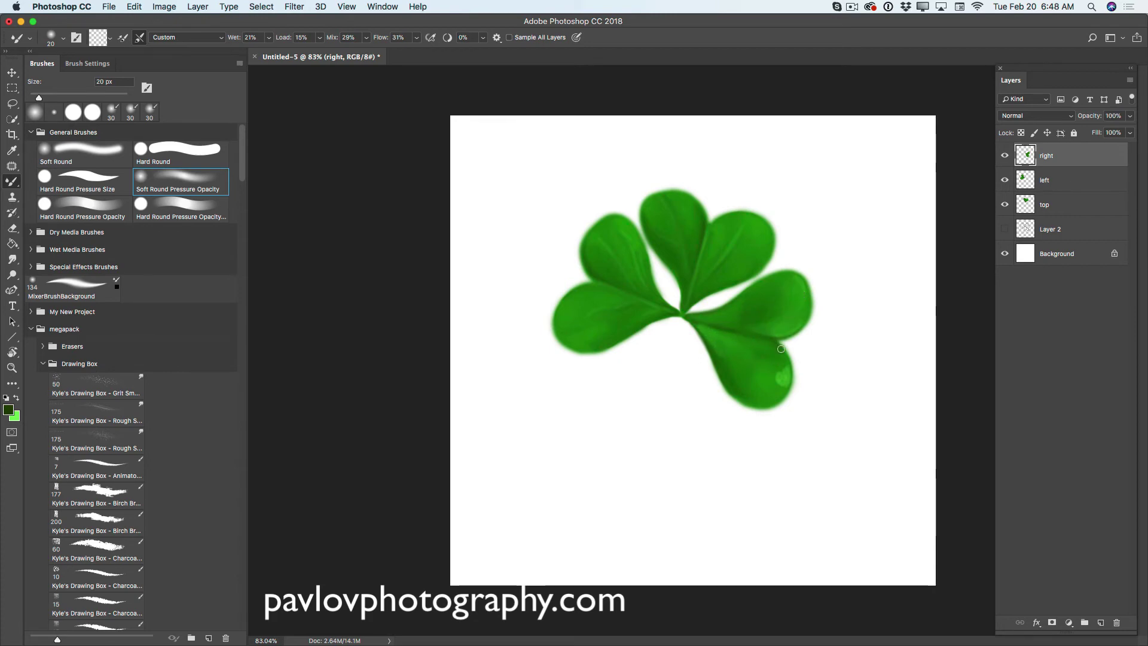
left_click_drag(776, 373, 784, 383)
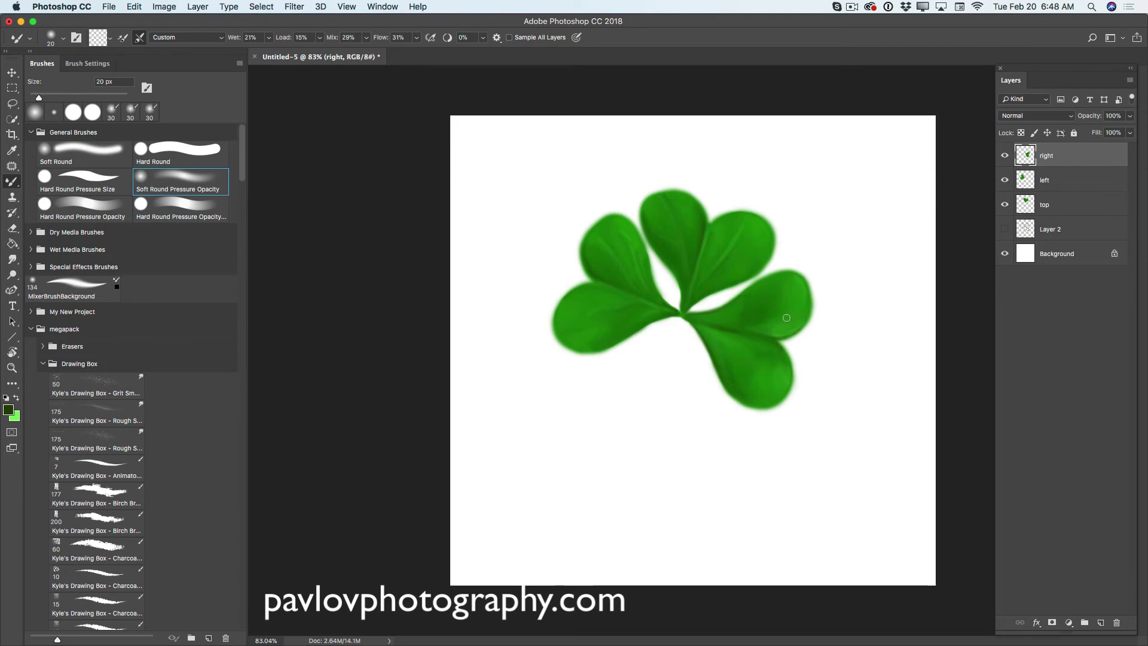
Step: Paint a dark green stroke at the right leaf's base and light green veins on both lobes with the 8 px Brush
left_click(14, 183)
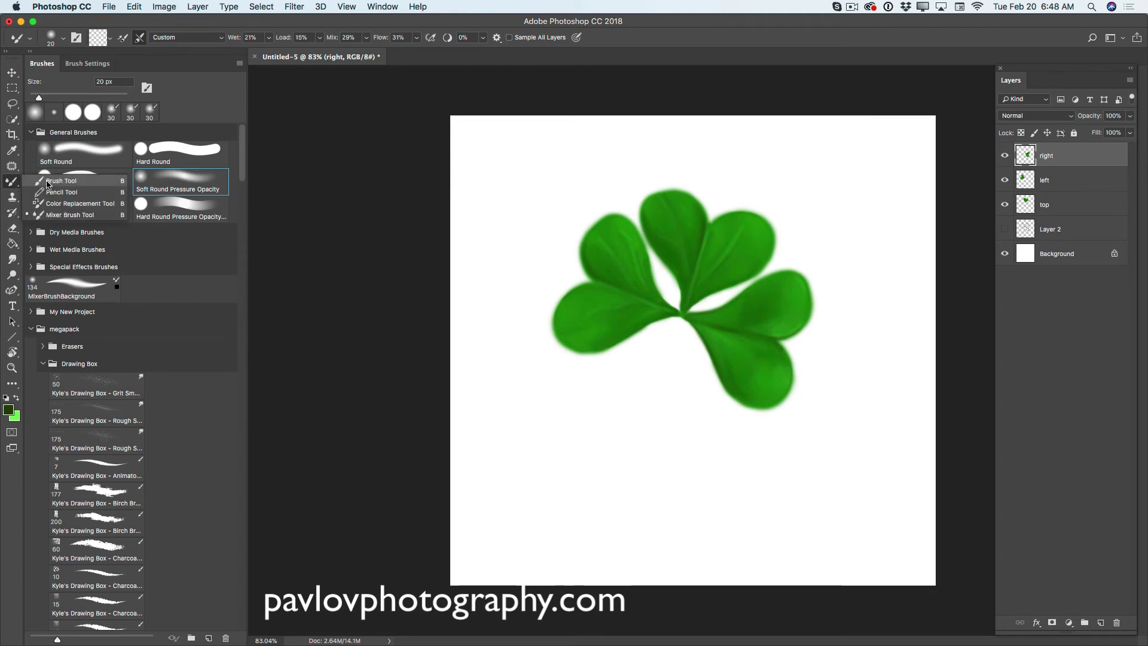
left_click(47, 181)
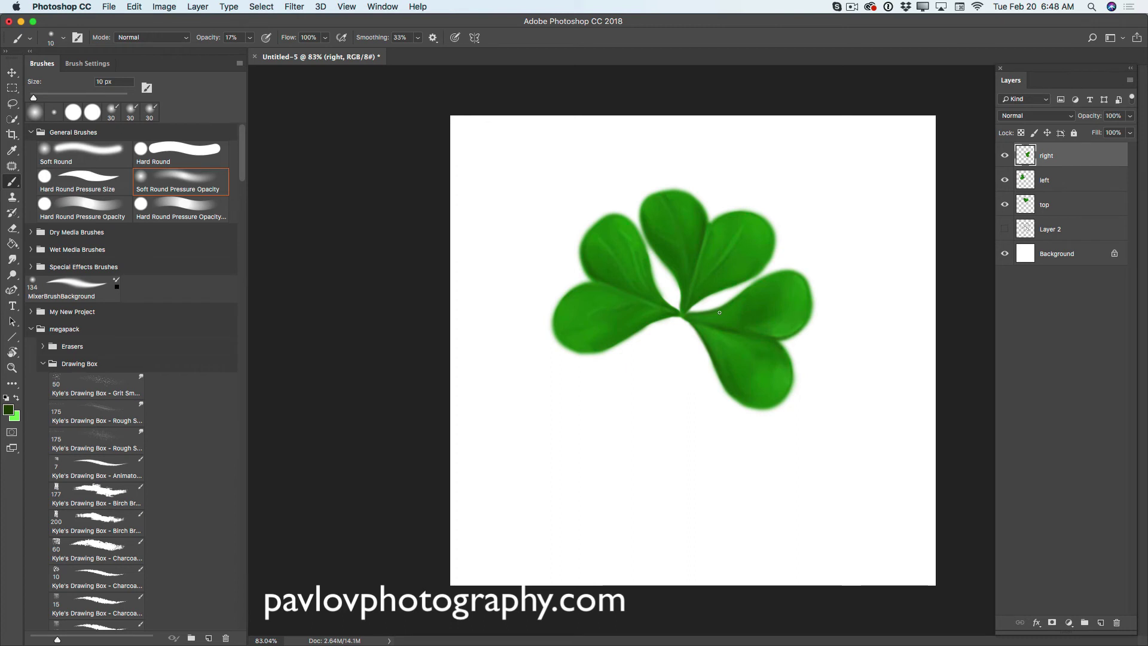
key("bracketleft")
left_click_drag(689, 315, 695, 315)
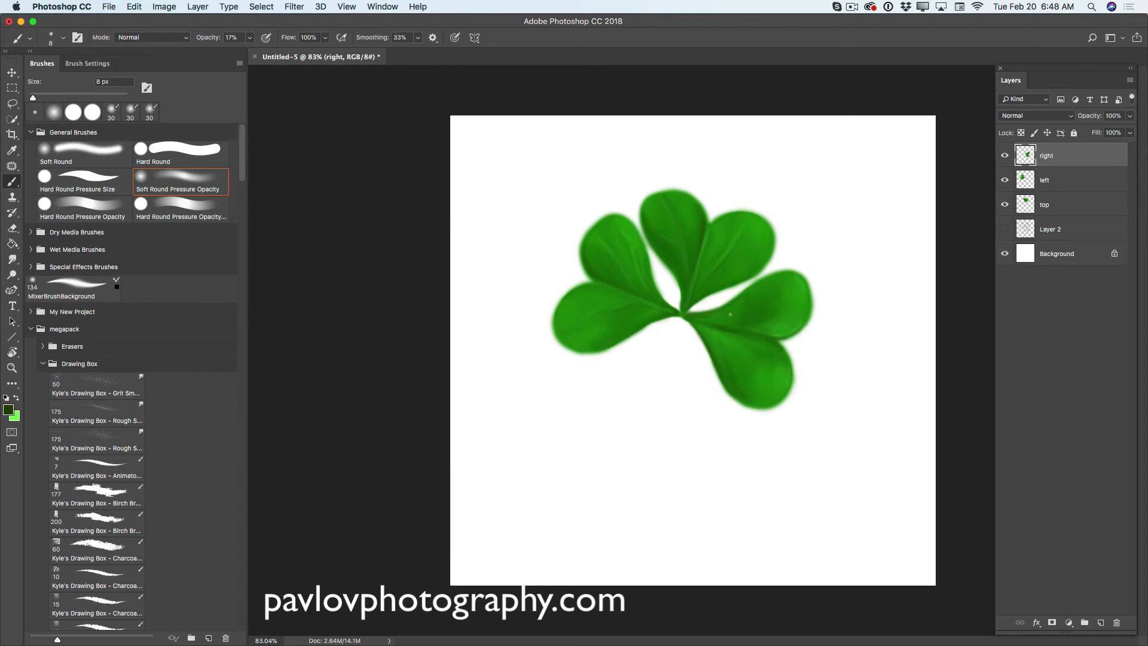
key("x")
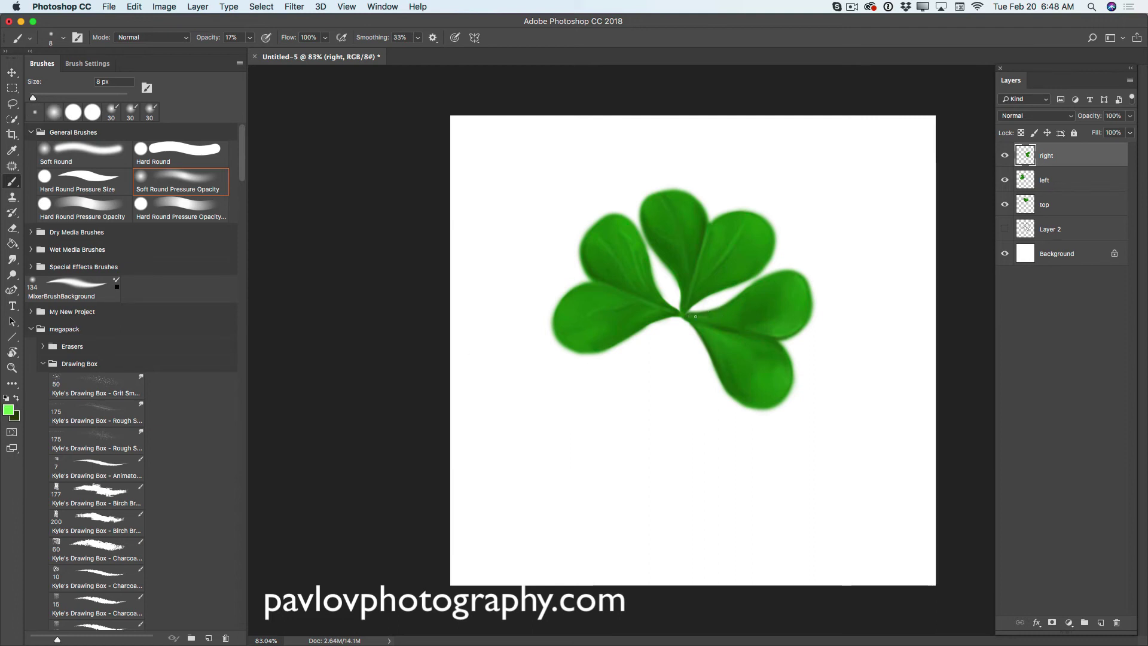
left_click_drag(695, 316, 726, 315)
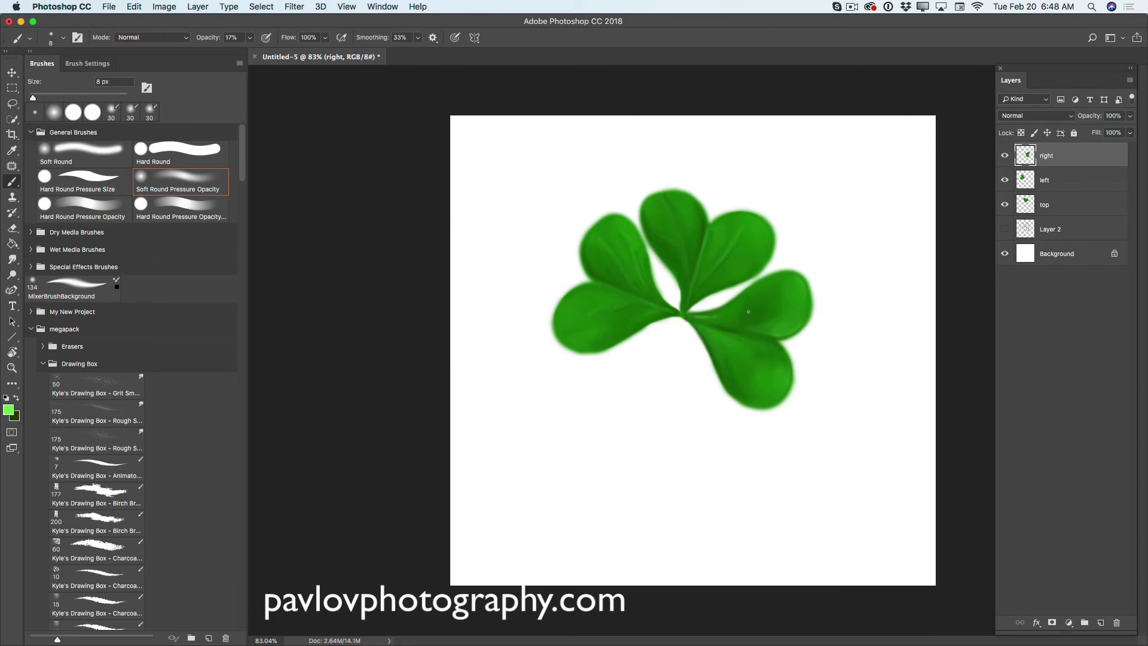
left_click_drag(710, 317, 794, 317)
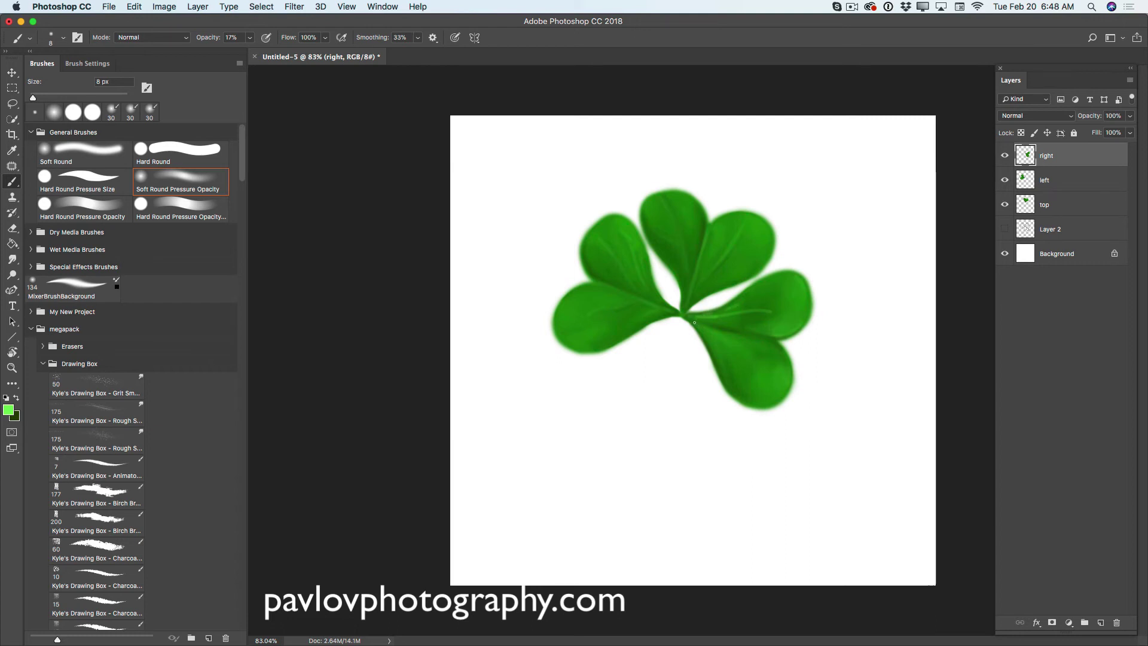
left_click_drag(706, 330, 764, 376)
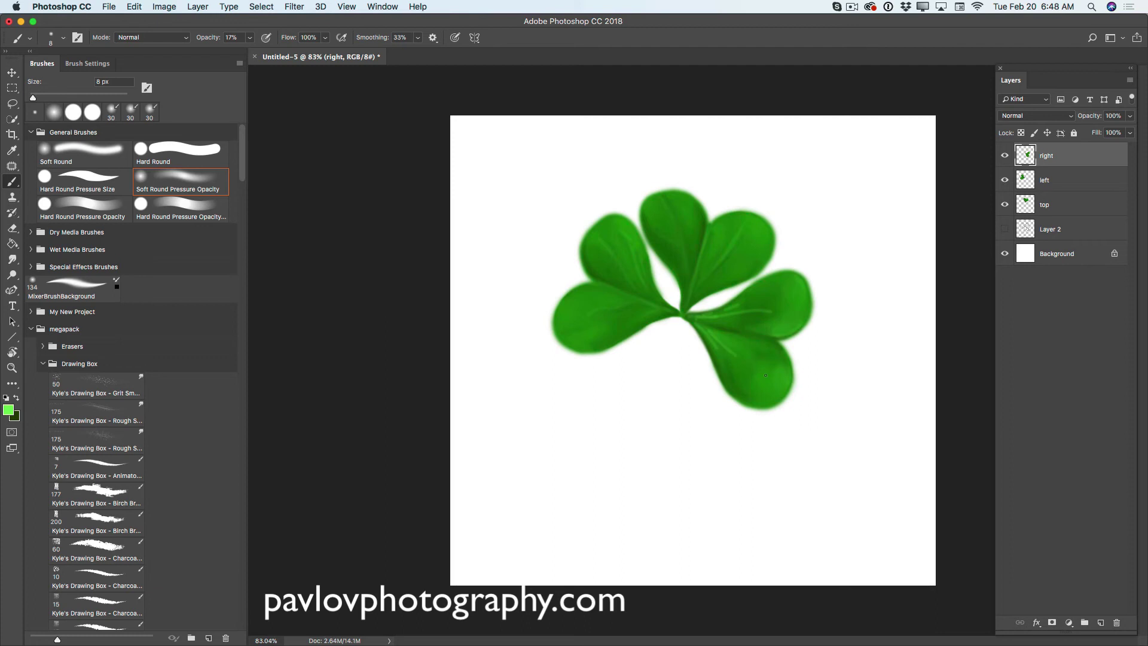
Step: Blend the right leaf's veins with the Mixer Brush, reducing its size to 10 px
right_click(12, 181)
left_click(60, 218)
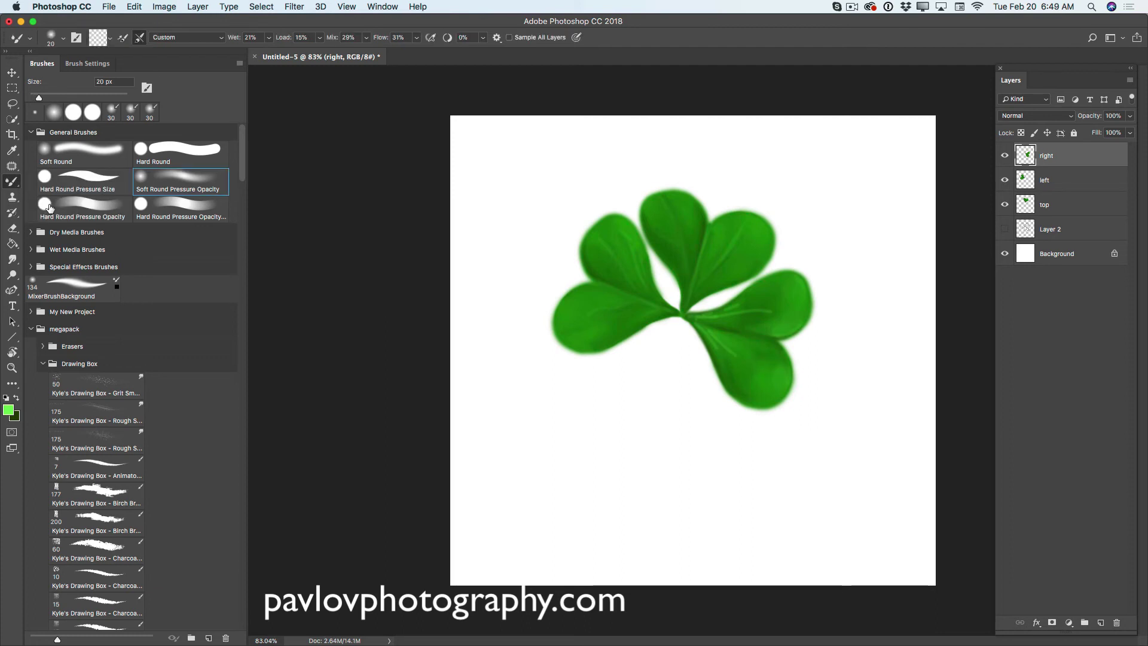
left_click(747, 301)
key("bracketleft")
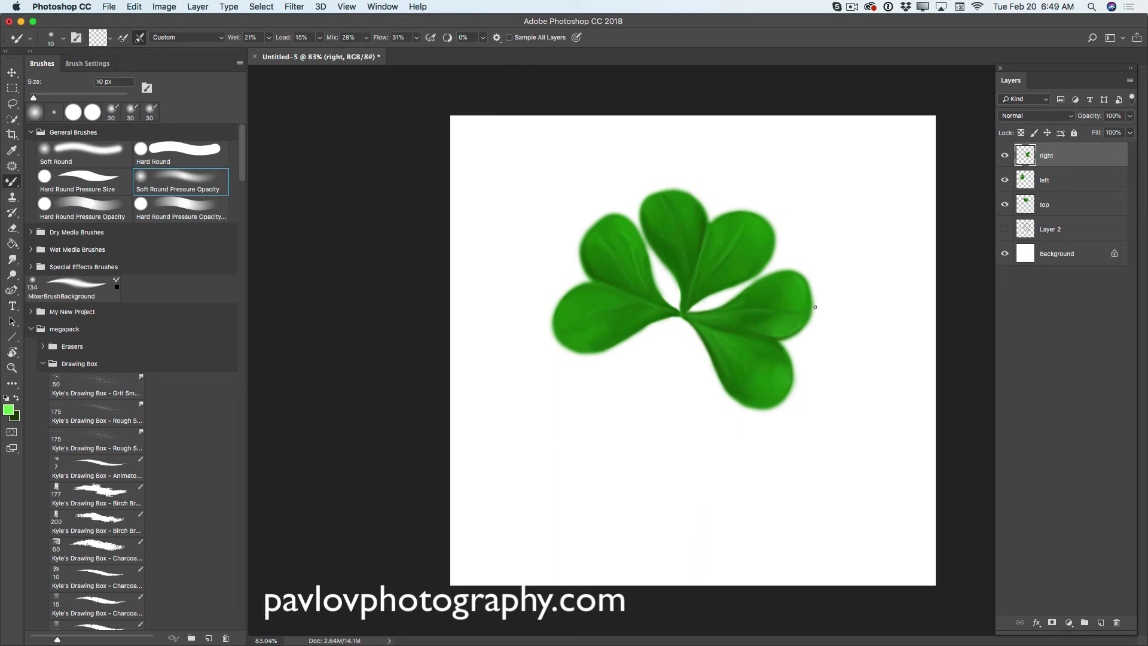
Step: Show the sketch on Layer 2 and add a new layer above it for the stem
left_click(1055, 230)
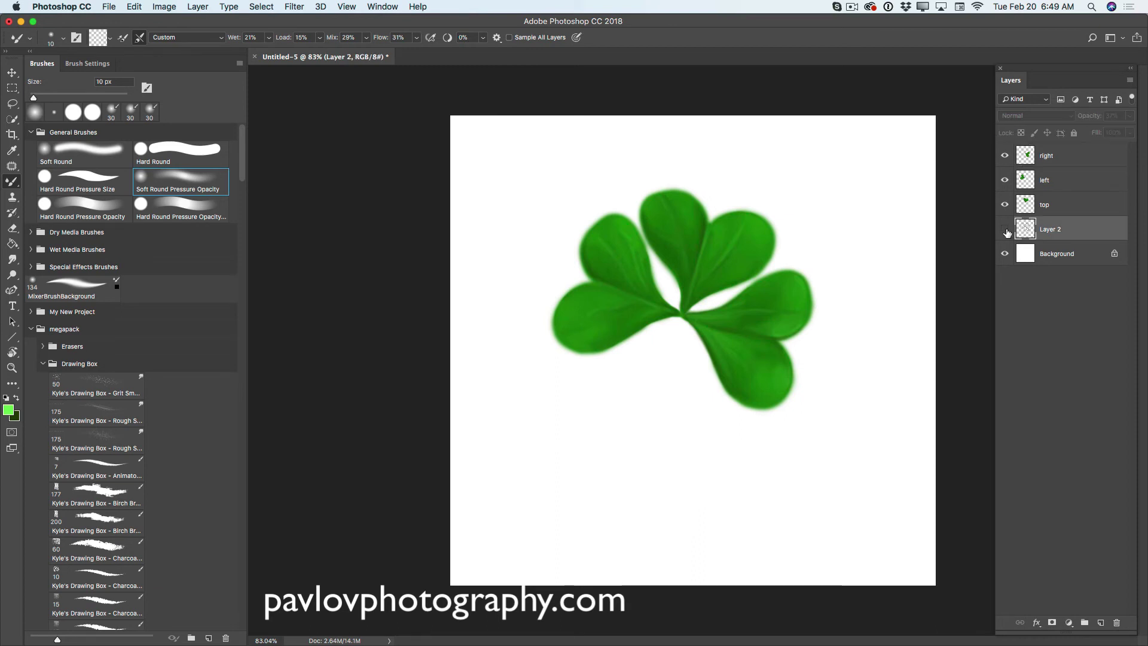
left_click(1005, 229)
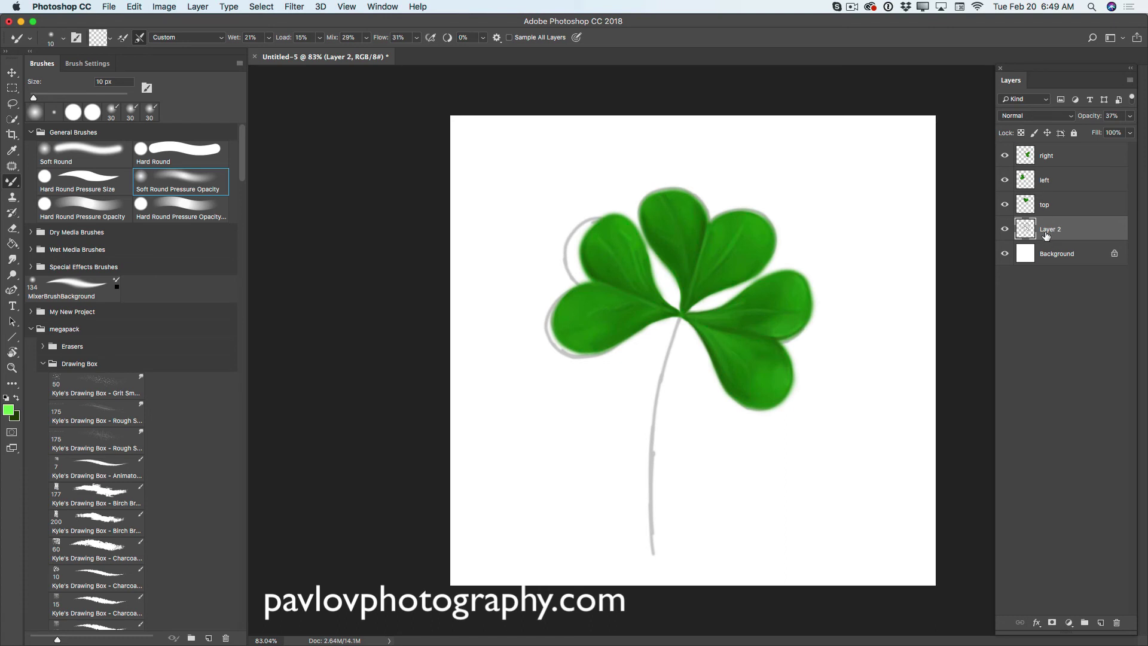
left_click(1099, 623)
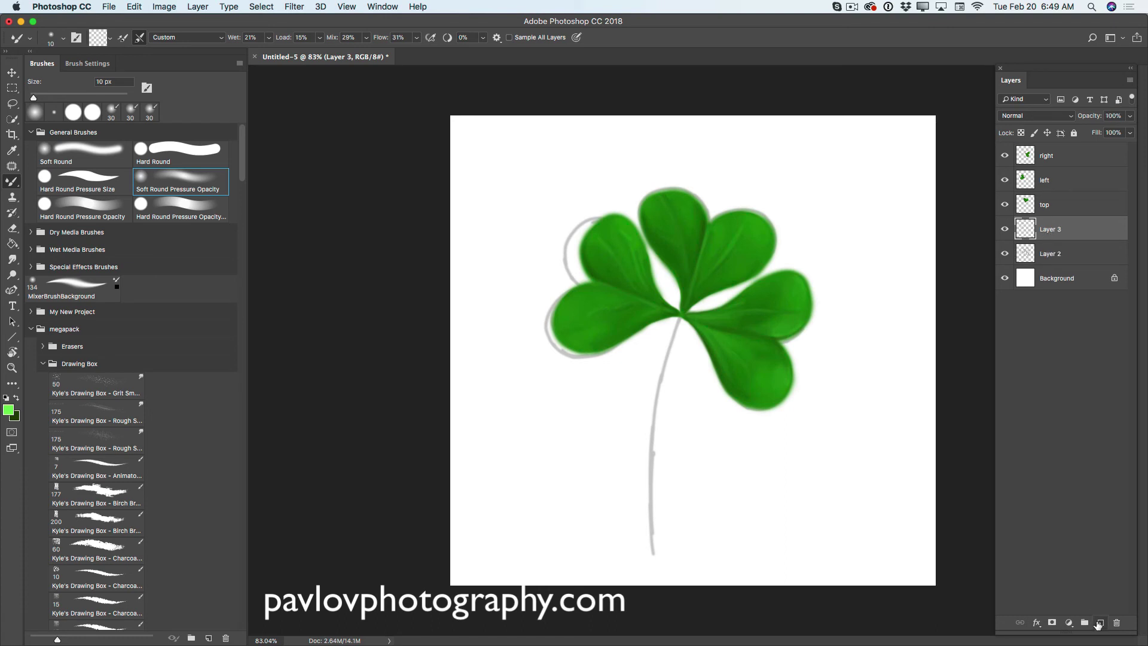
Step: Set up the 15 px soft Brush with dark green and move the new stem layer above all leaf layers
left_click(17, 398)
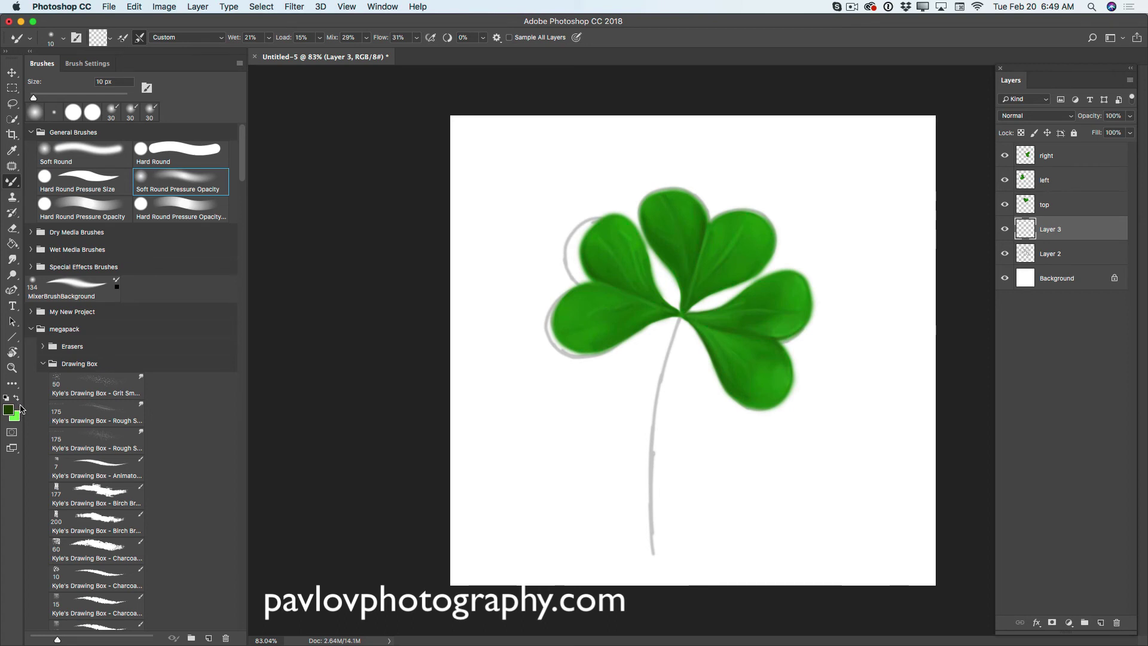
left_click(16, 183)
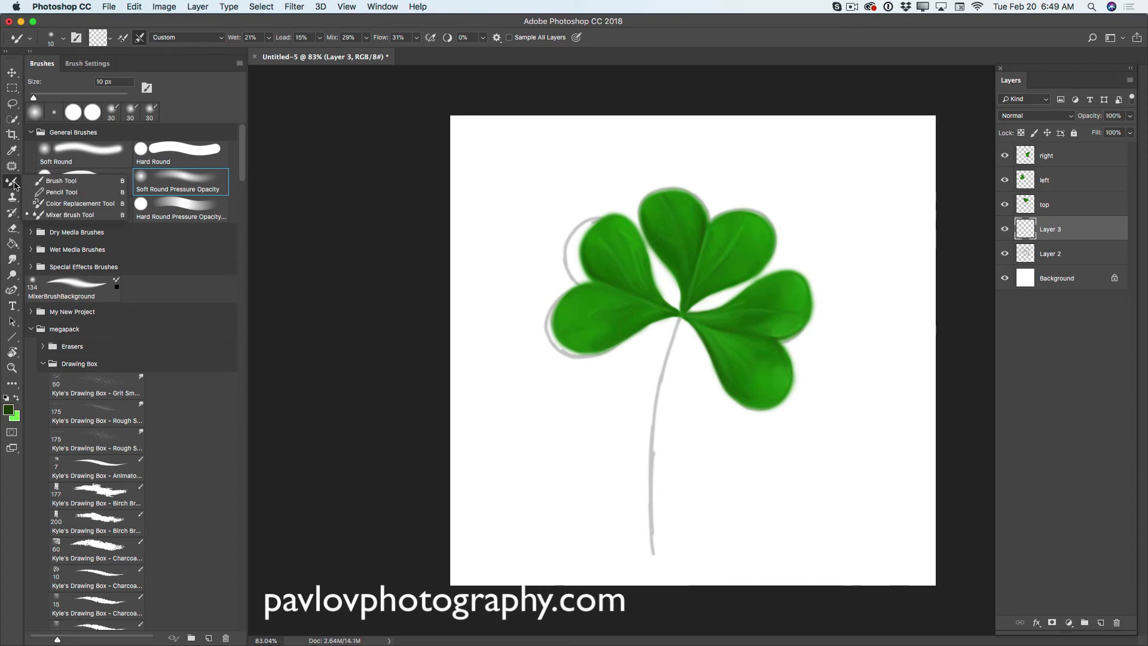
left_click(63, 180)
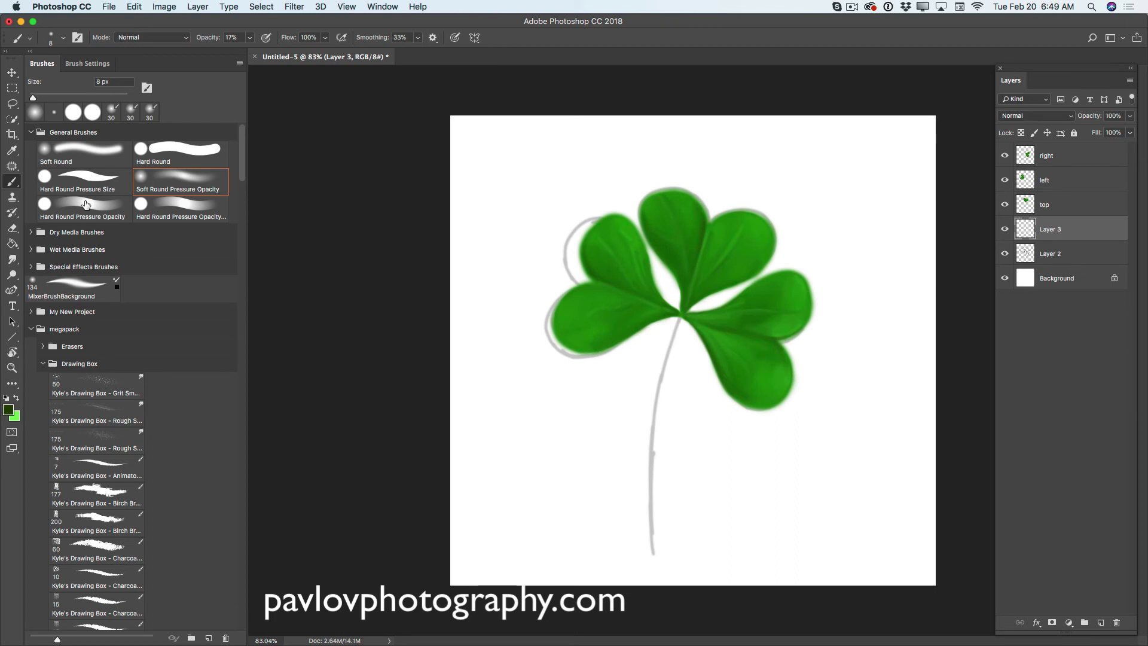
key("bracketright")
key("bracketright")
key("bracketleft")
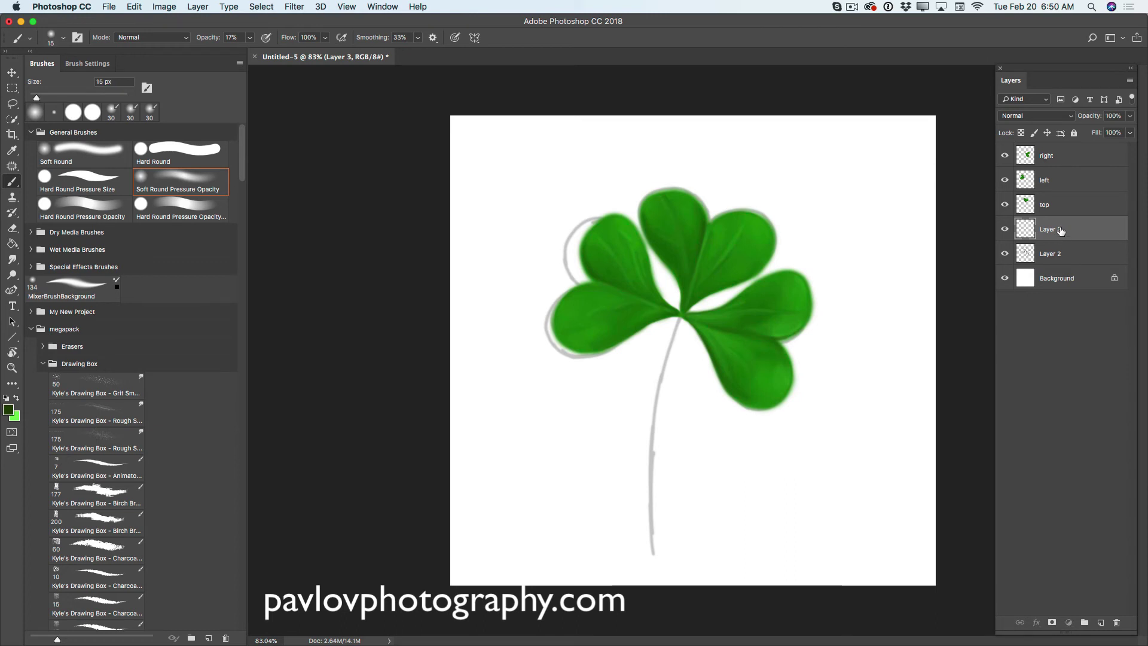
left_click_drag(1060, 231, 1062, 154)
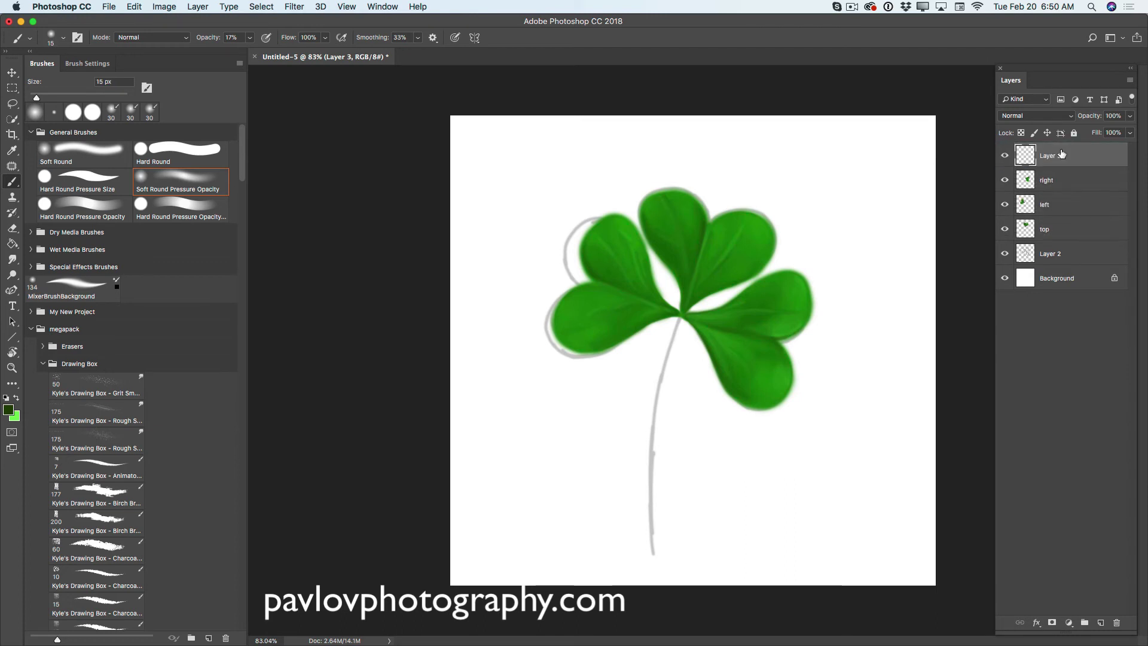
Step: Paint the dark green stem along the sketch line with the Brush at 100% opacity and hide the sketch layer
left_click(681, 314)
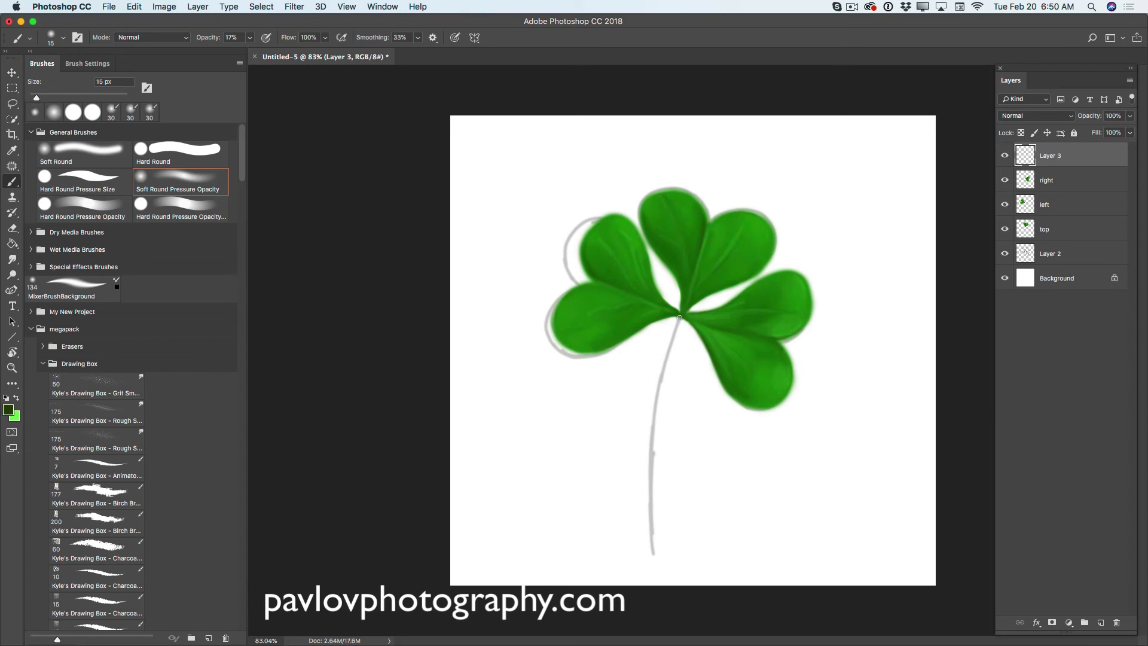
left_click_drag(680, 323, 674, 342)
mouse_move(250, 37)
left_mouse_down()
mouse_move(276, 56)
mouse_move(342, 62)
left_mouse_up()
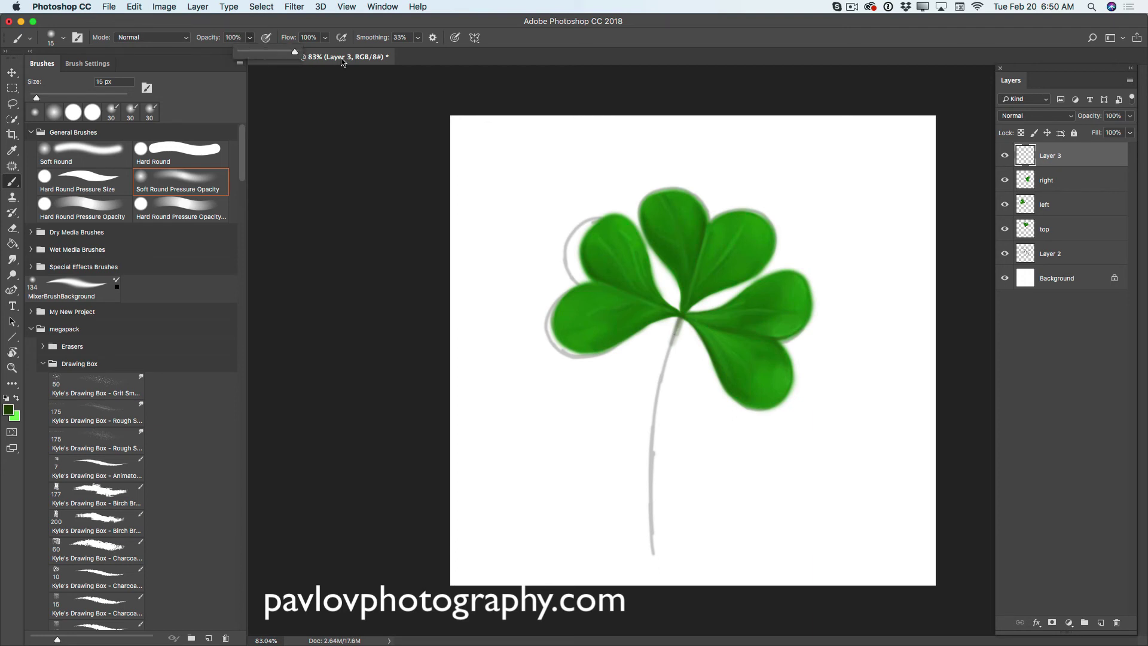
left_click(684, 315)
mouse_move(680, 317)
left_mouse_down()
mouse_move(655, 409)
mouse_move(655, 560)
left_mouse_up()
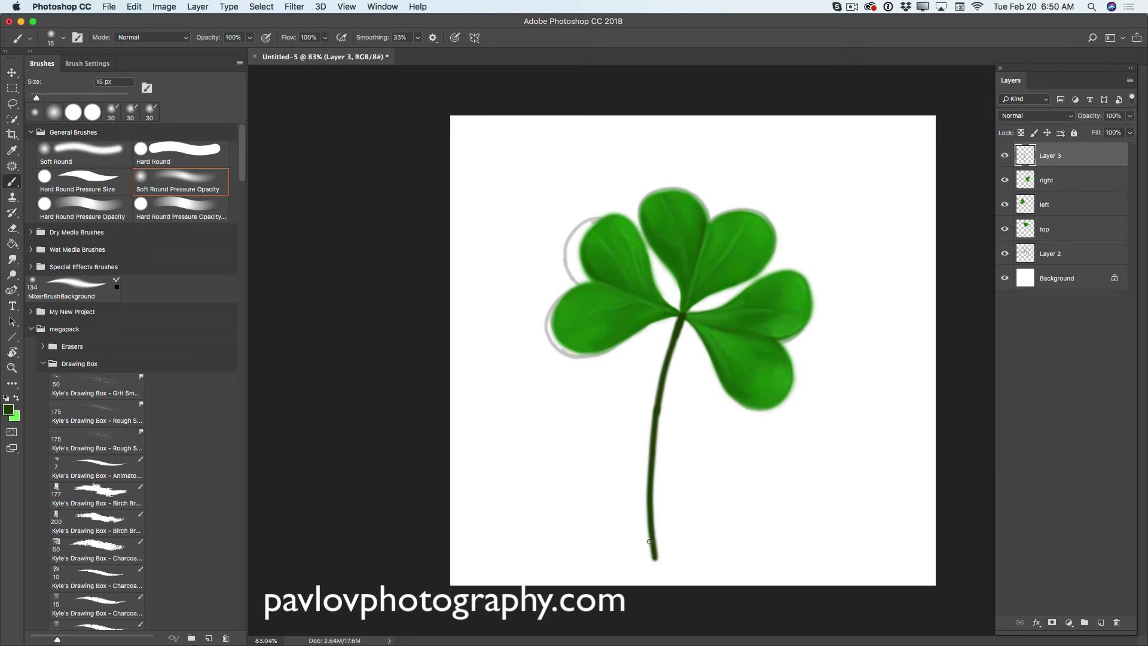
left_click(1005, 254)
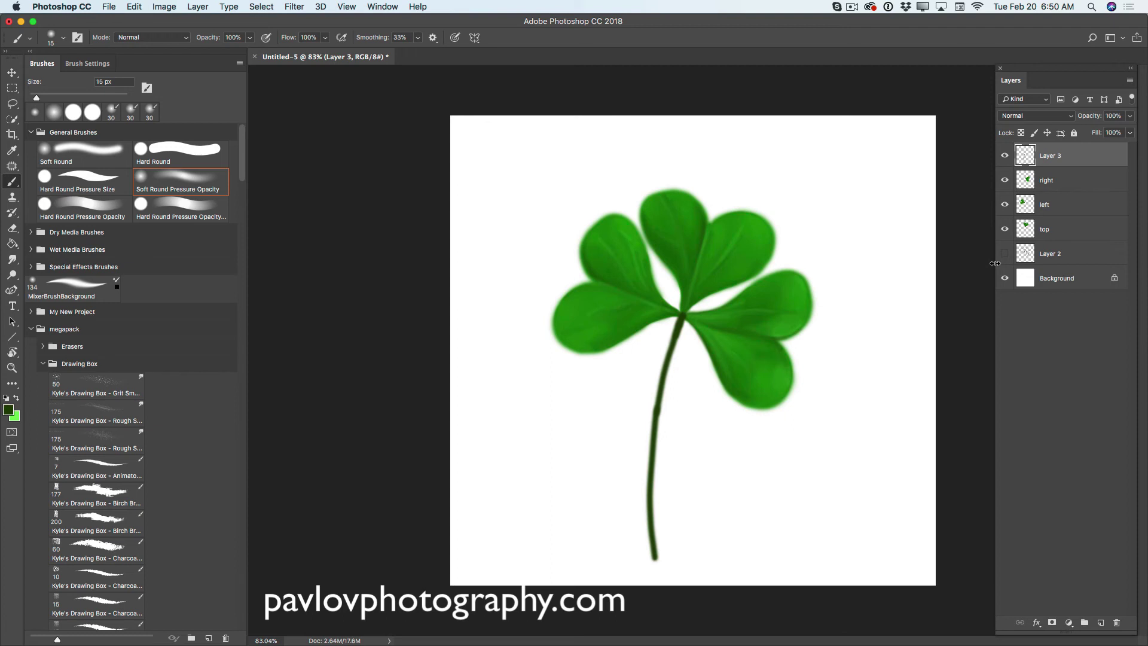
Step: Reduce the Brush size to 8 px and touch up the edges of the stem's upper and middle part with dark green
key("bracketleft")
key("bracketleft")
left_click_drag(659, 399, 652, 460)
left_click_drag(672, 347, 656, 410)
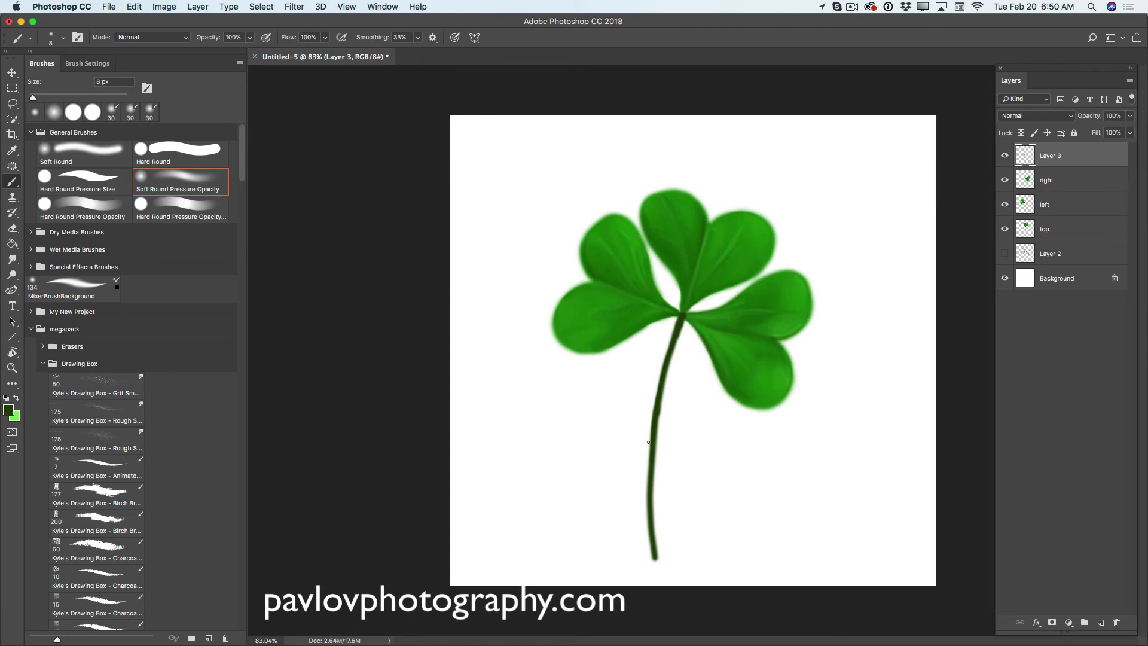
Step: Add a new layer above the stem at 43% opacity and paint dark green shading where the leaves meet the stem
left_click(1100, 624)
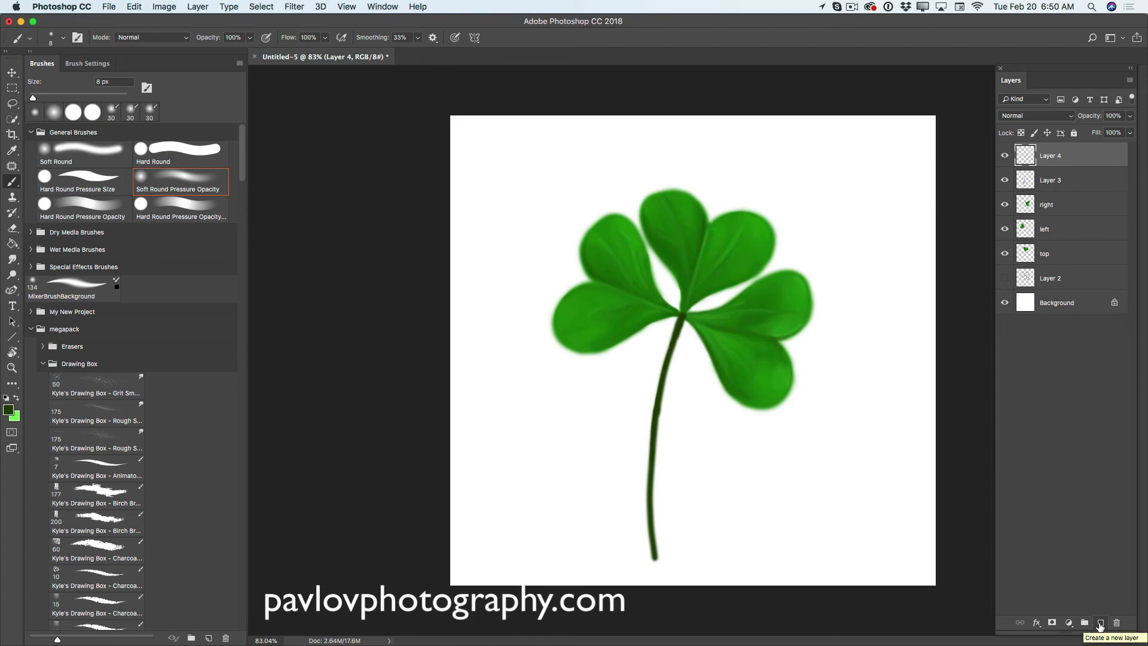
left_click(1130, 132)
left_click_drag(1129, 132, 1099, 138)
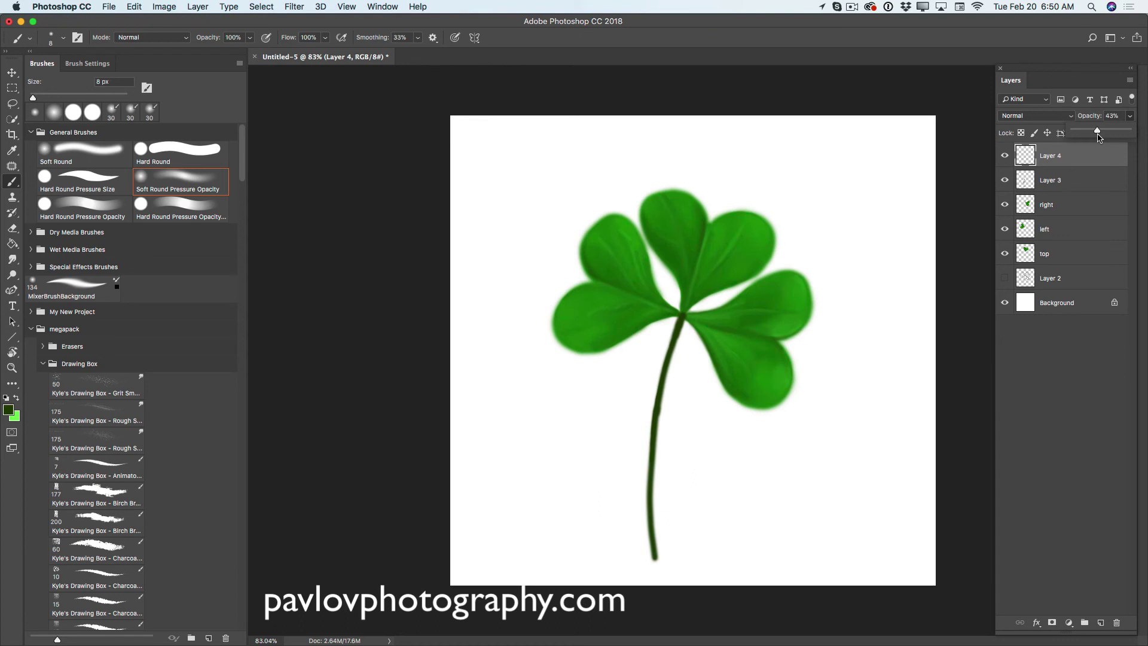
left_click(685, 312)
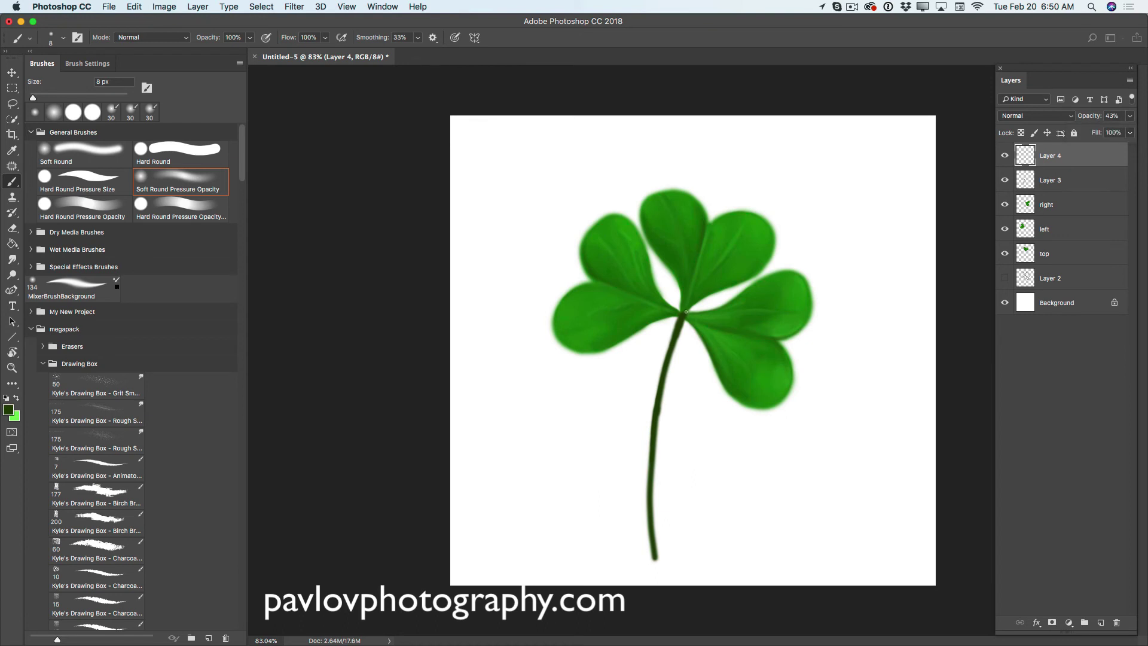
left_click(688, 309)
left_click_drag(688, 312, 708, 295)
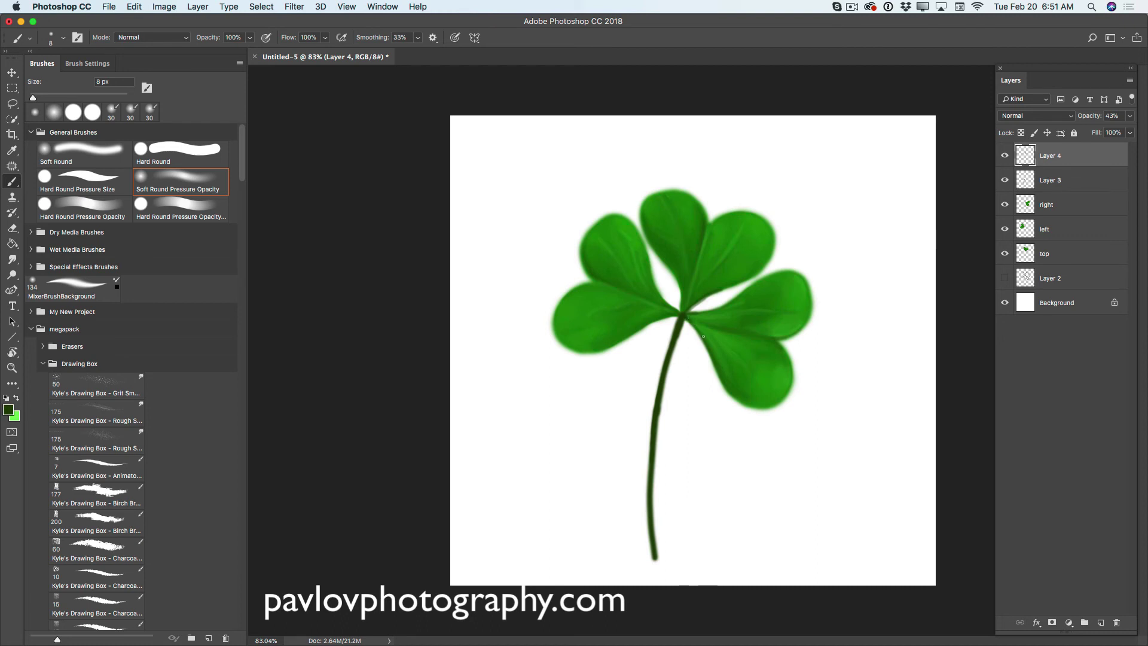
left_click_drag(678, 316, 670, 317)
Step: Thin and smooth the stem on Layer 3 with the 10 px Soft Round Eraser, stepping back the first erasing stroke
left_click(1057, 192)
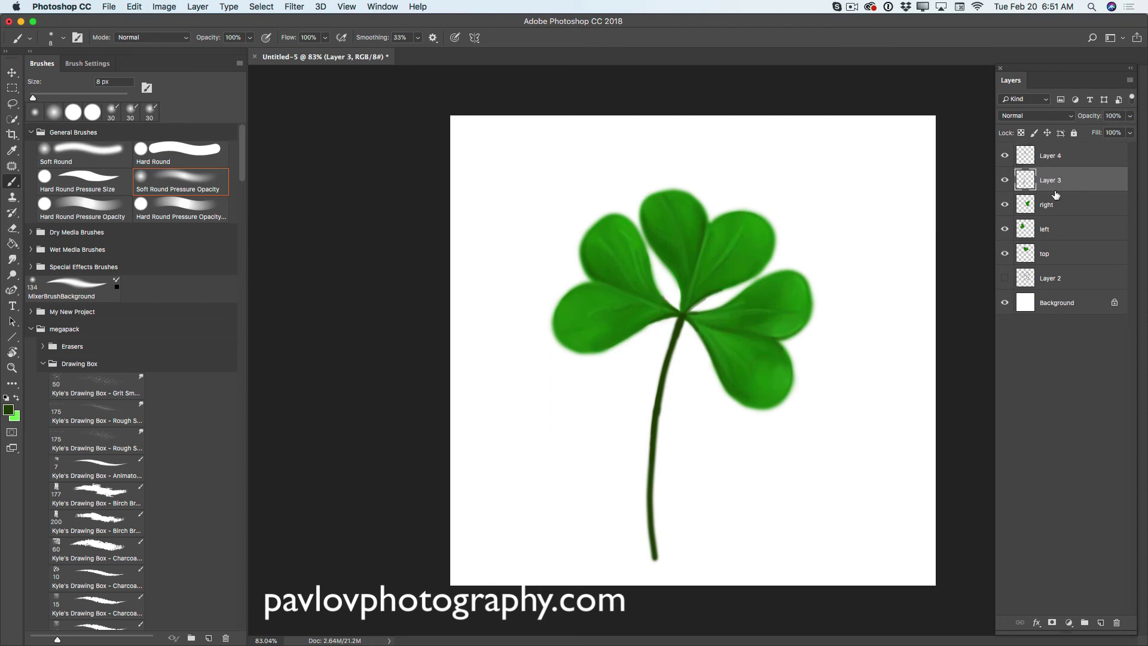
left_click(12, 228)
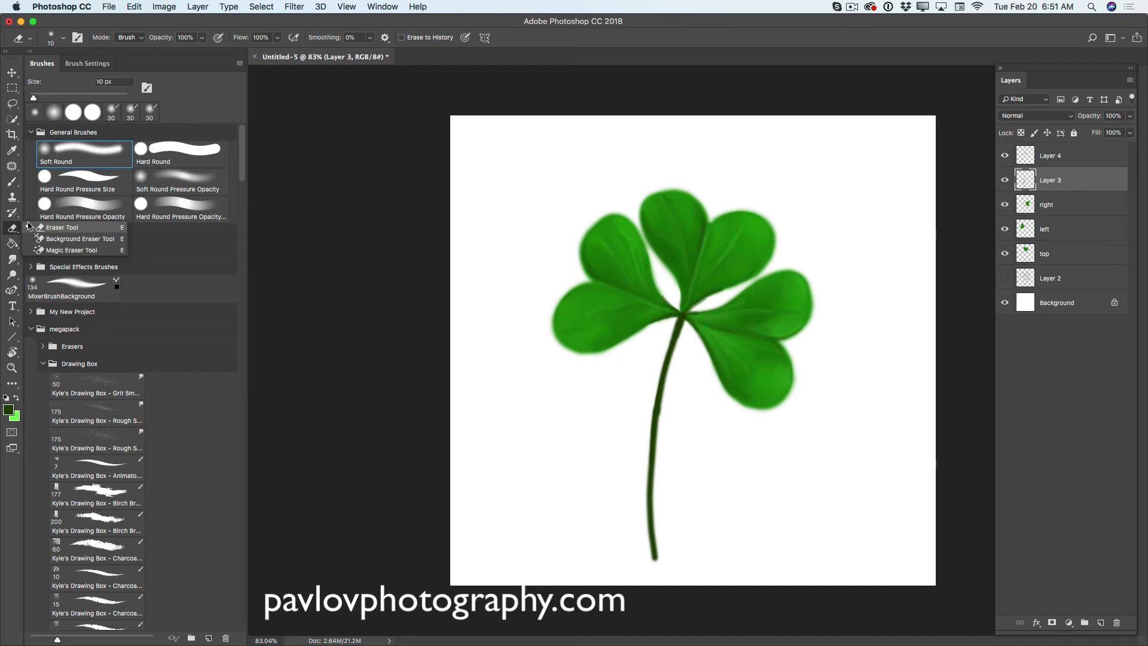
left_click(64, 226)
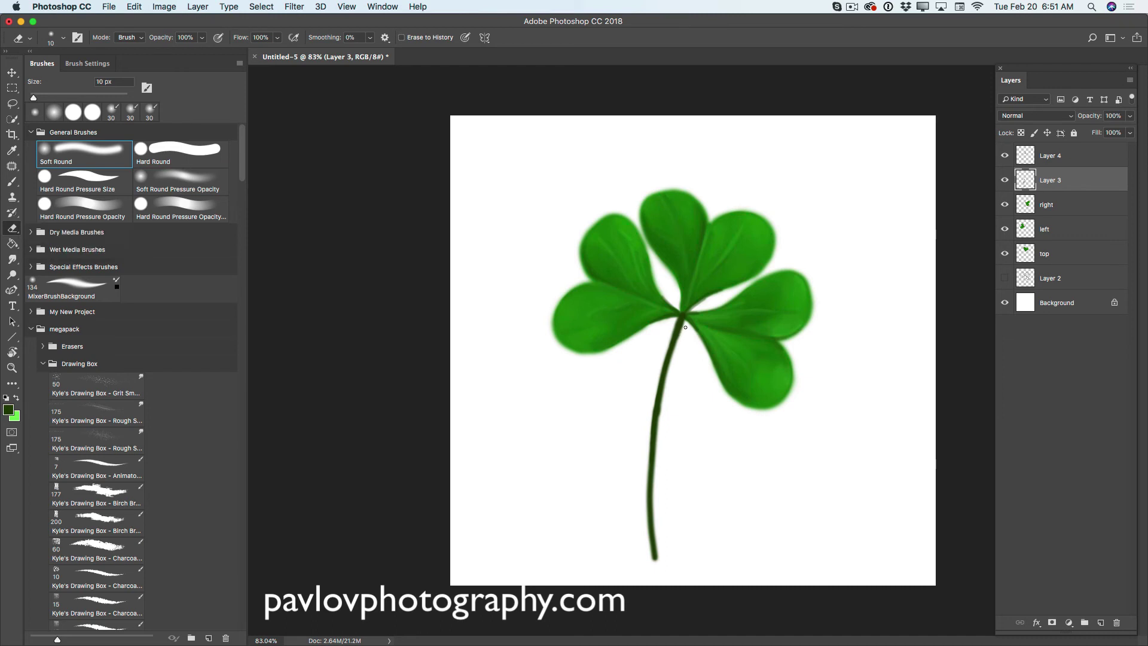
left_click_drag(684, 323, 669, 378)
left_click(134, 6)
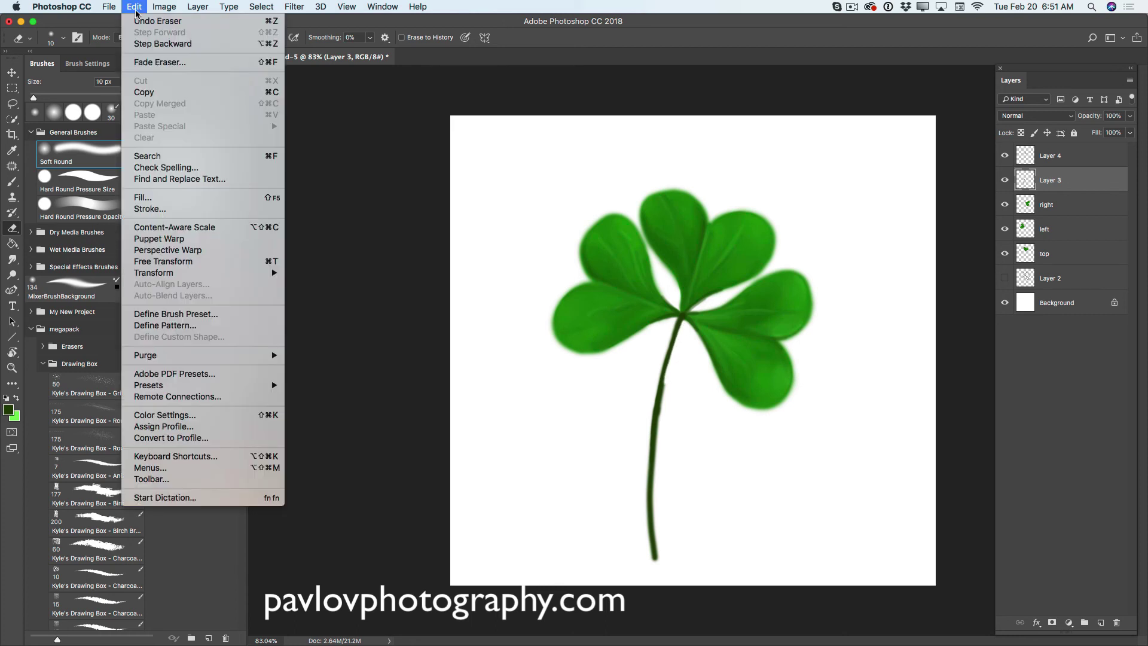
left_click(146, 42)
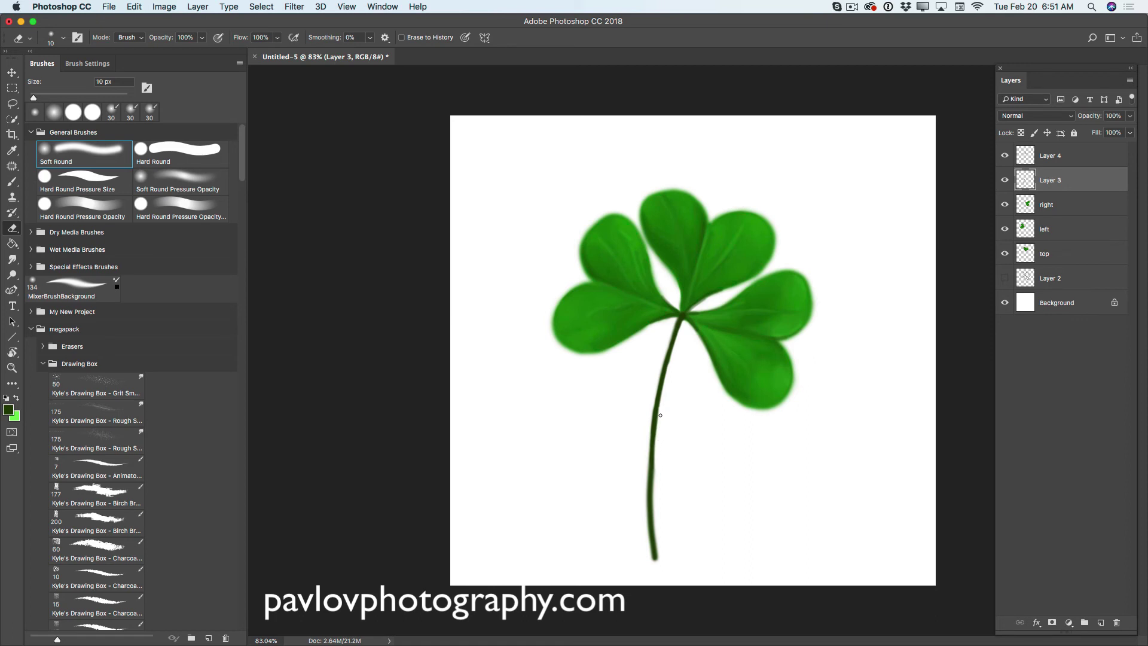
left_click_drag(656, 462, 656, 481)
Step: Add a new layer directly above the Background and set the foreground colour to light blue 3dcdf7
left_click(1063, 306)
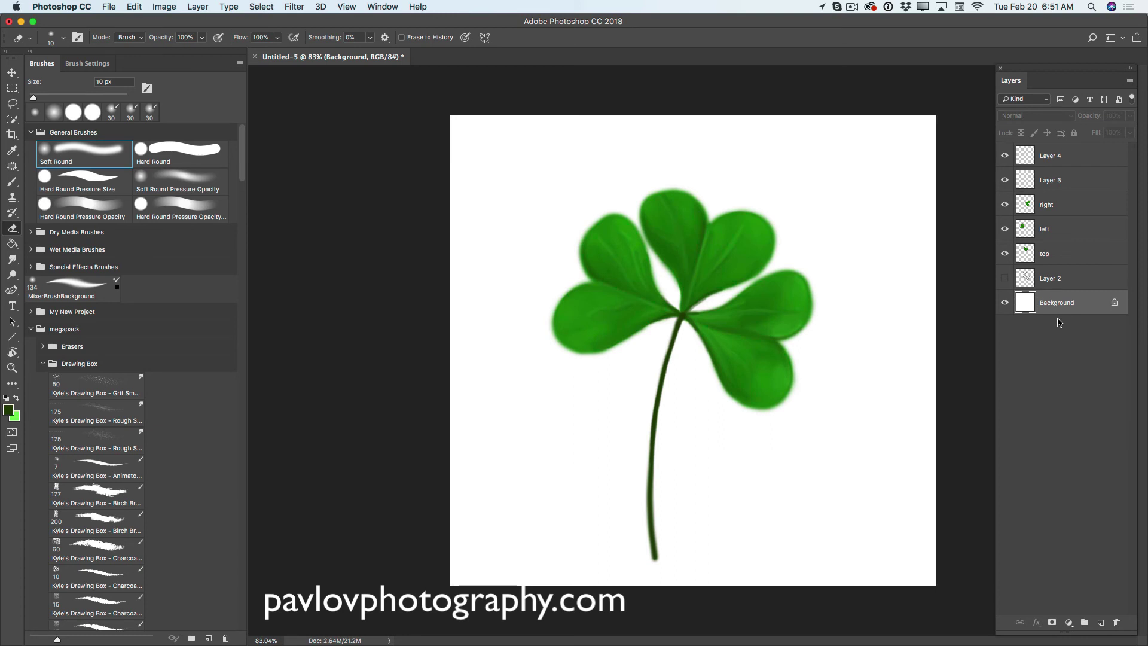
left_click(1101, 623)
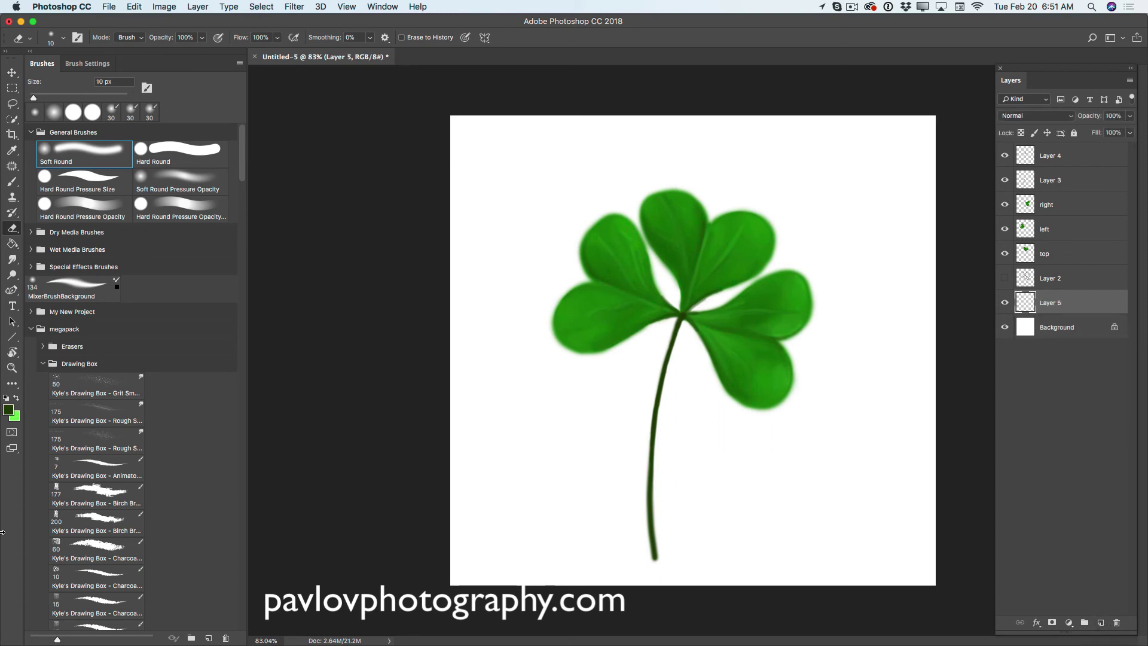
left_click(8, 410)
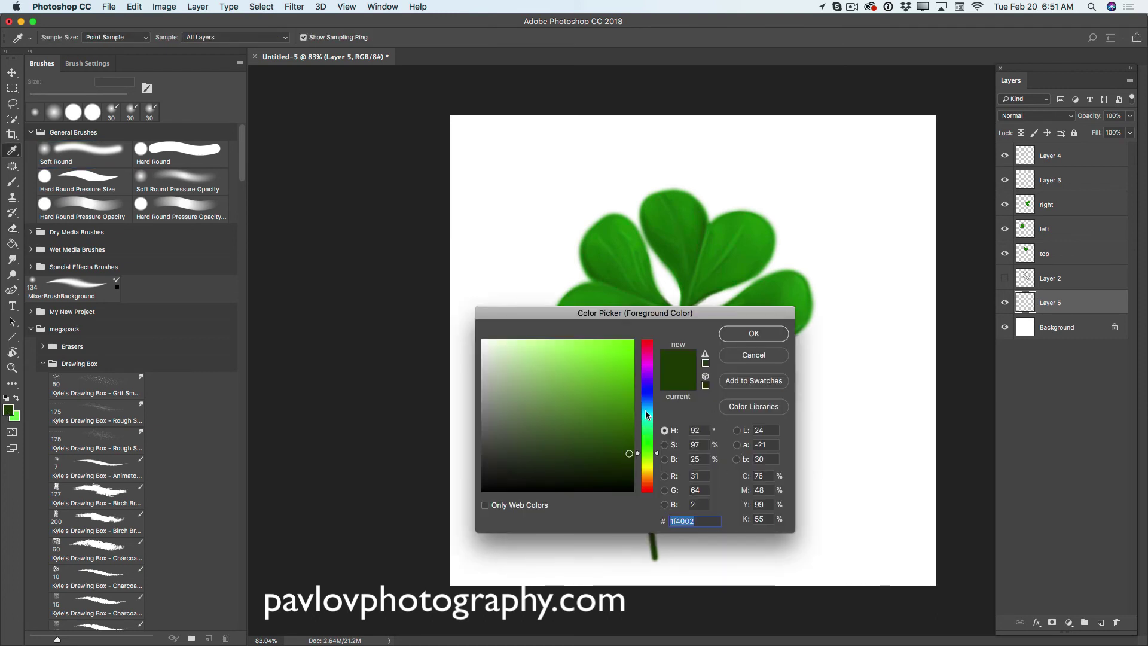
left_click_drag(644, 410, 619, 350)
left_click_drag(658, 419, 658, 409)
left_click_drag(618, 350, 597, 344)
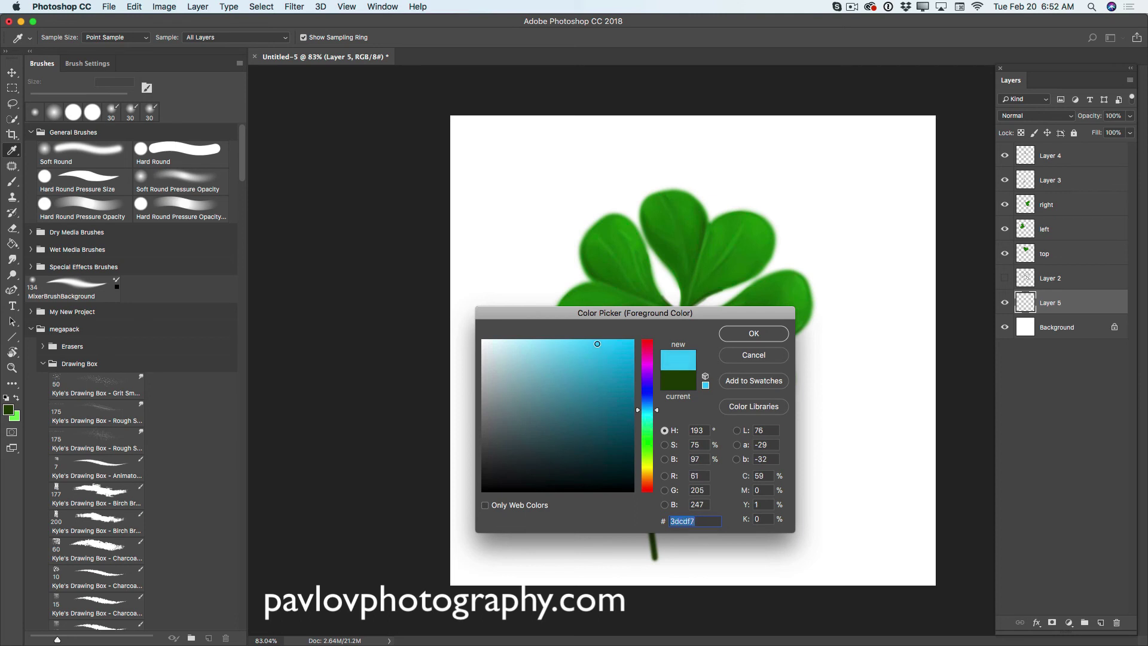
left_click(755, 339)
Step: Fill the new layer behind the clover with the light blue foreground colour using the Paint Bucket Tool
key("e")
left_click(12, 243)
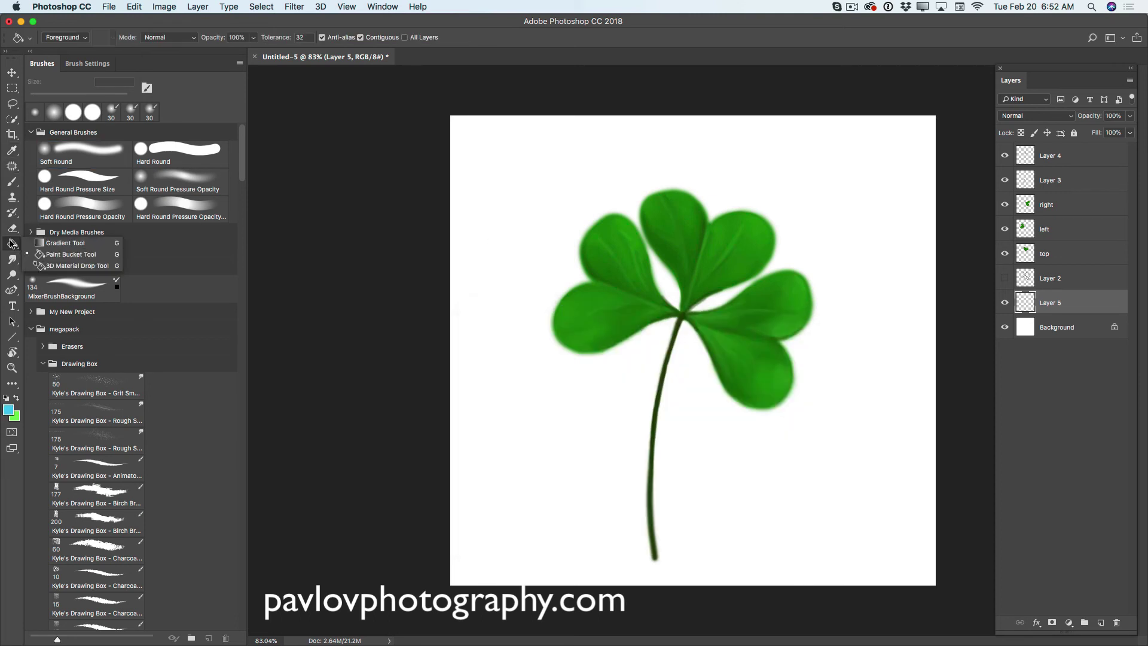
left_click(75, 256)
left_click(496, 241)
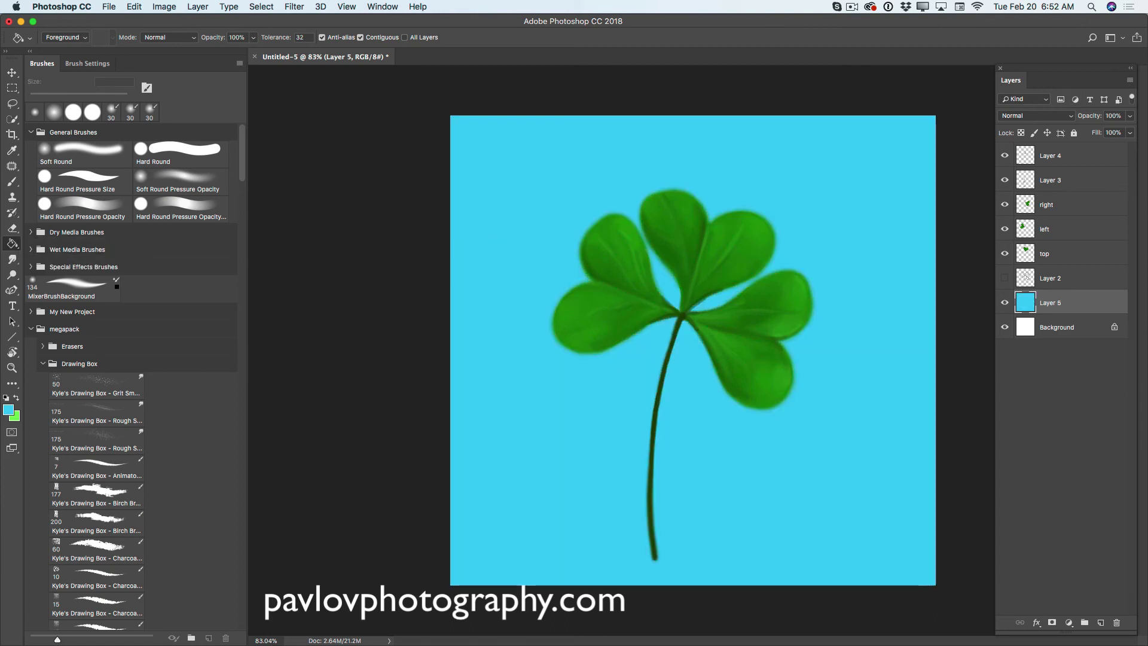
Step: Delete the hidden sketch layer, Layer 2, and the white Background layer
left_click(1057, 282)
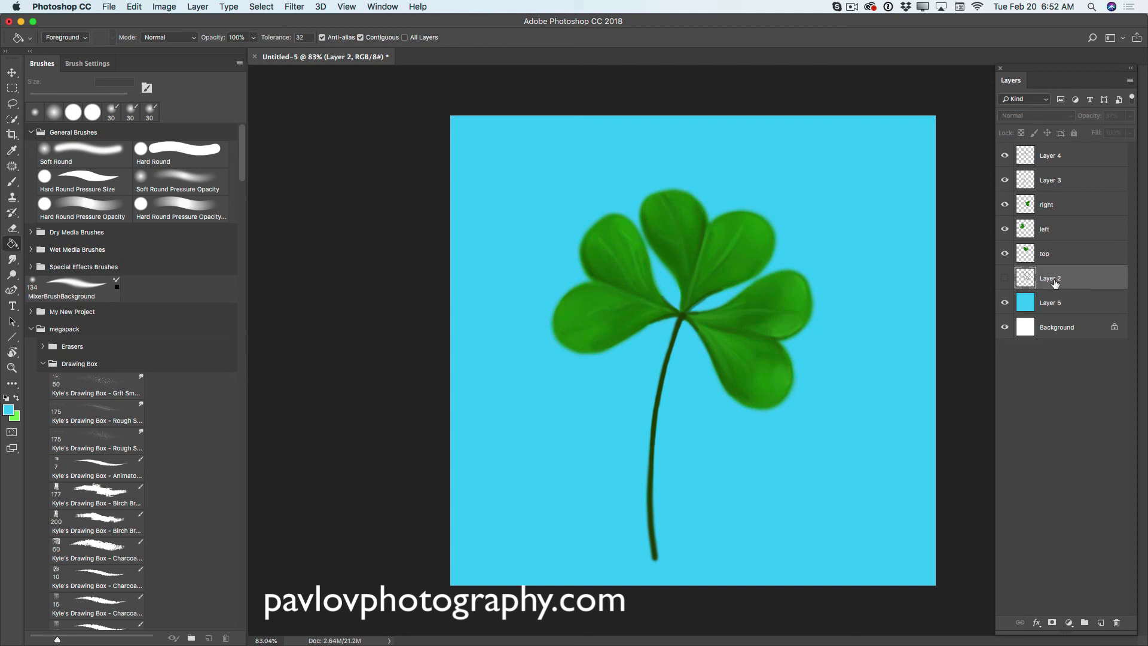
left_click(1006, 279)
left_click(1006, 278)
left_click(1117, 623)
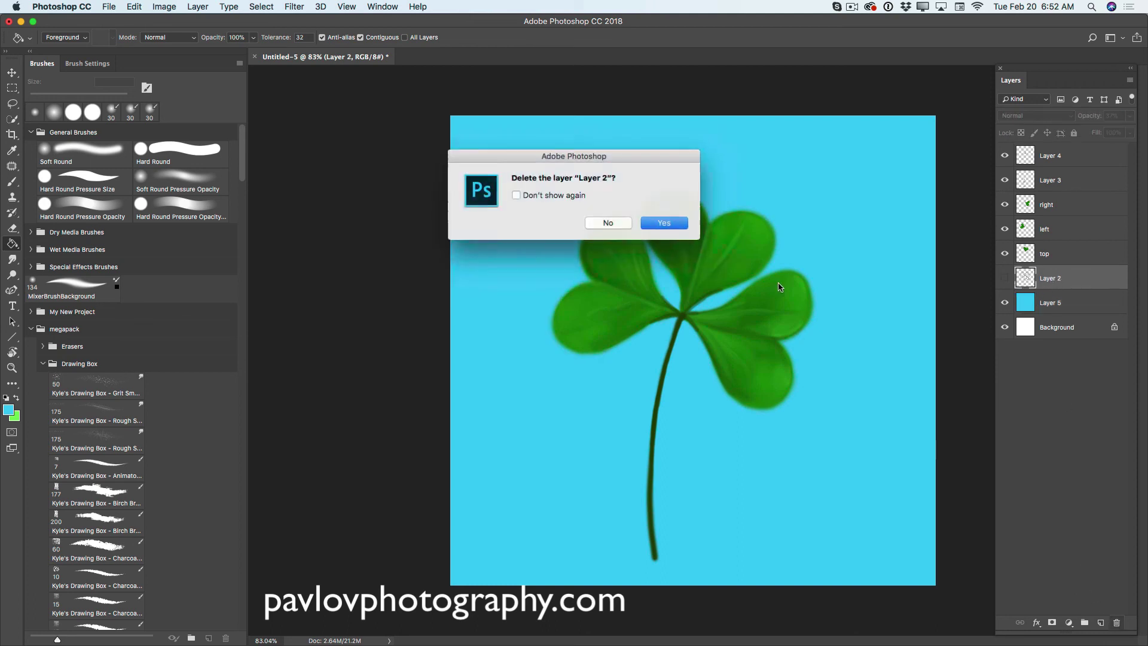
left_click(665, 223)
left_click(1057, 304)
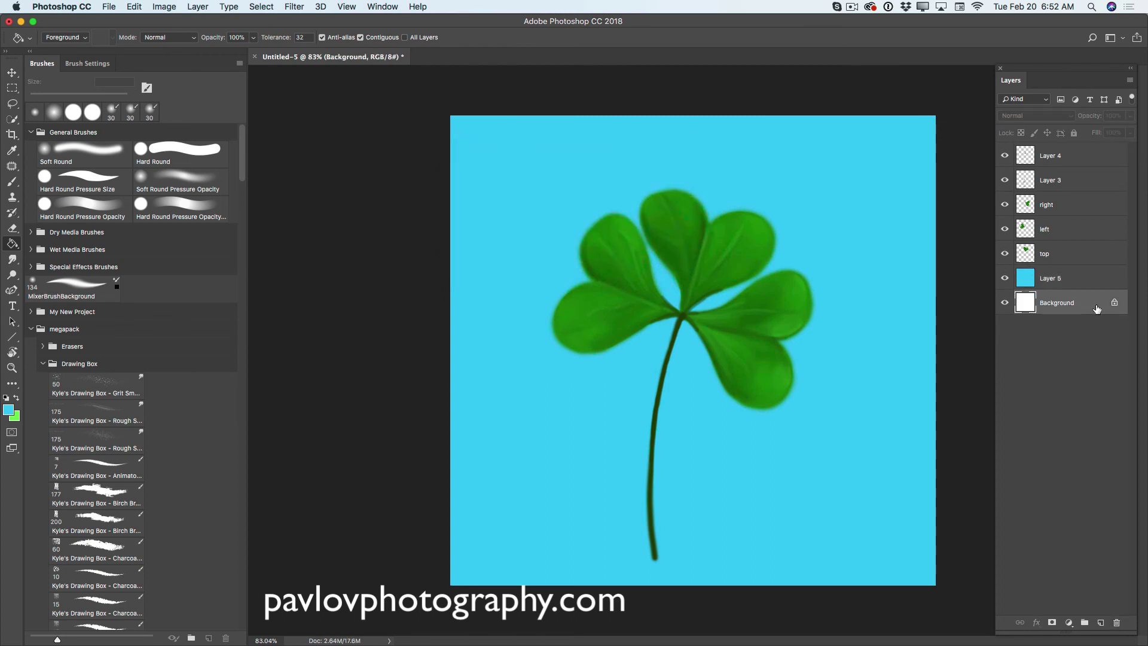
left_click(1117, 623)
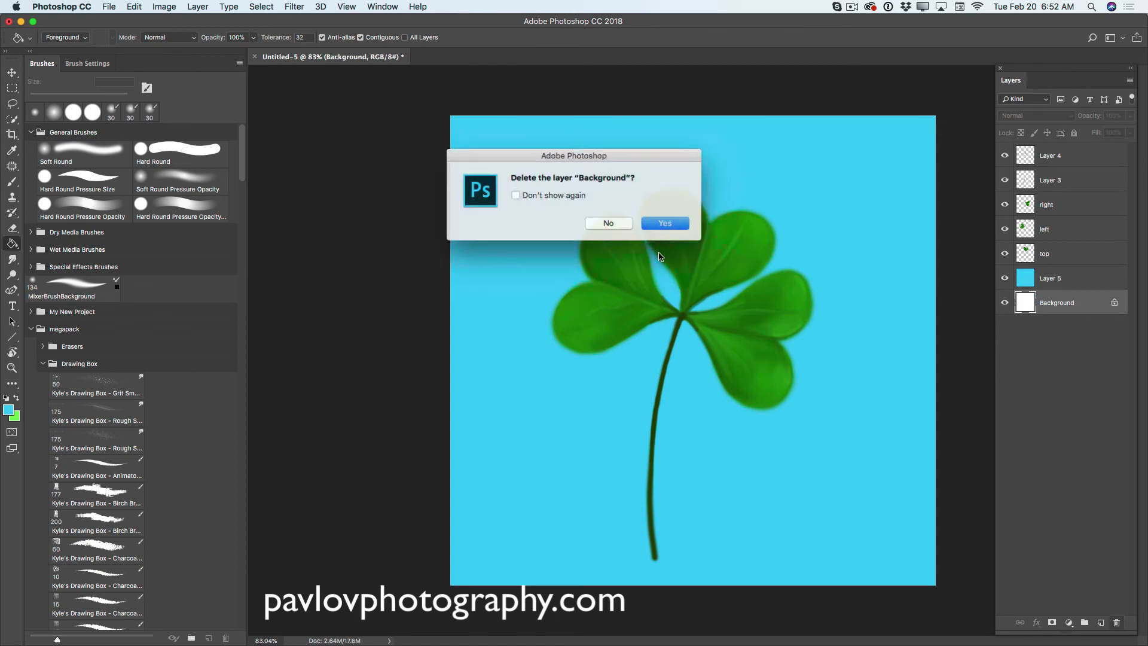
left_click(654, 220)
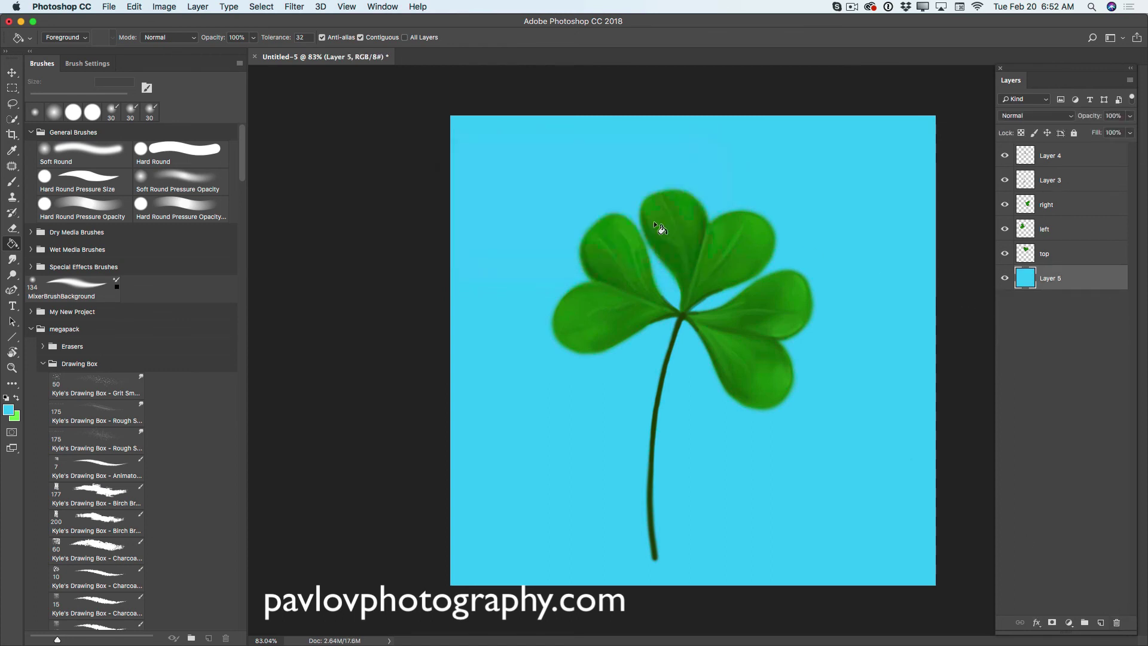
Step: Merge all visible clover layers into one with the blue Layer 5 hidden, and show the blue layer again
left_click(1005, 278)
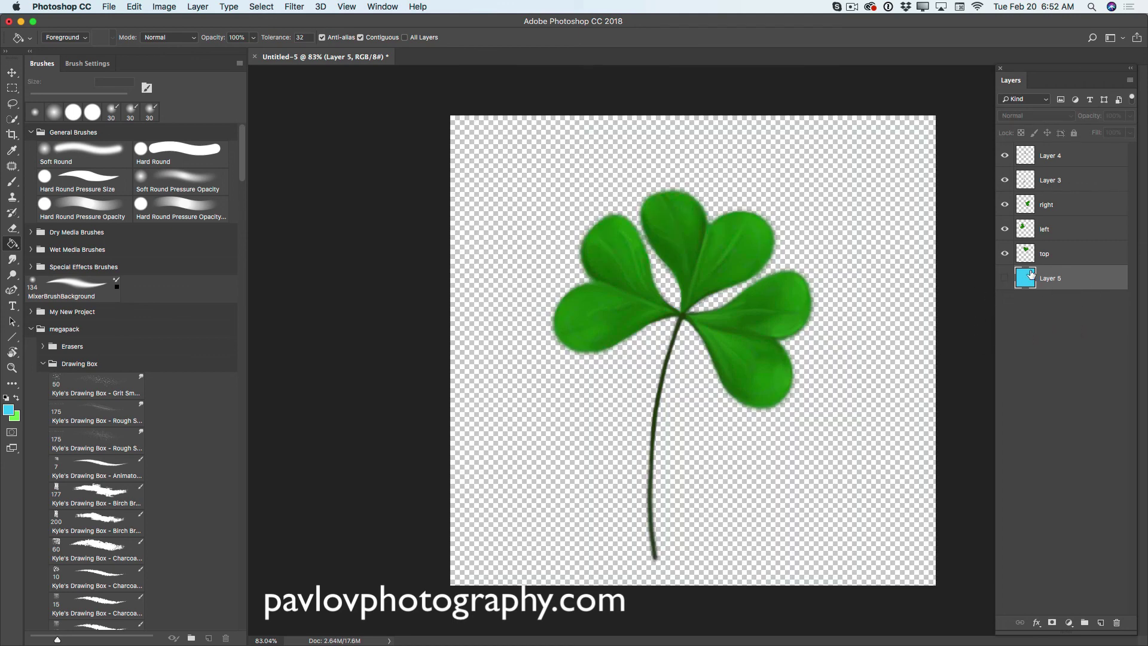
left_click(1053, 256)
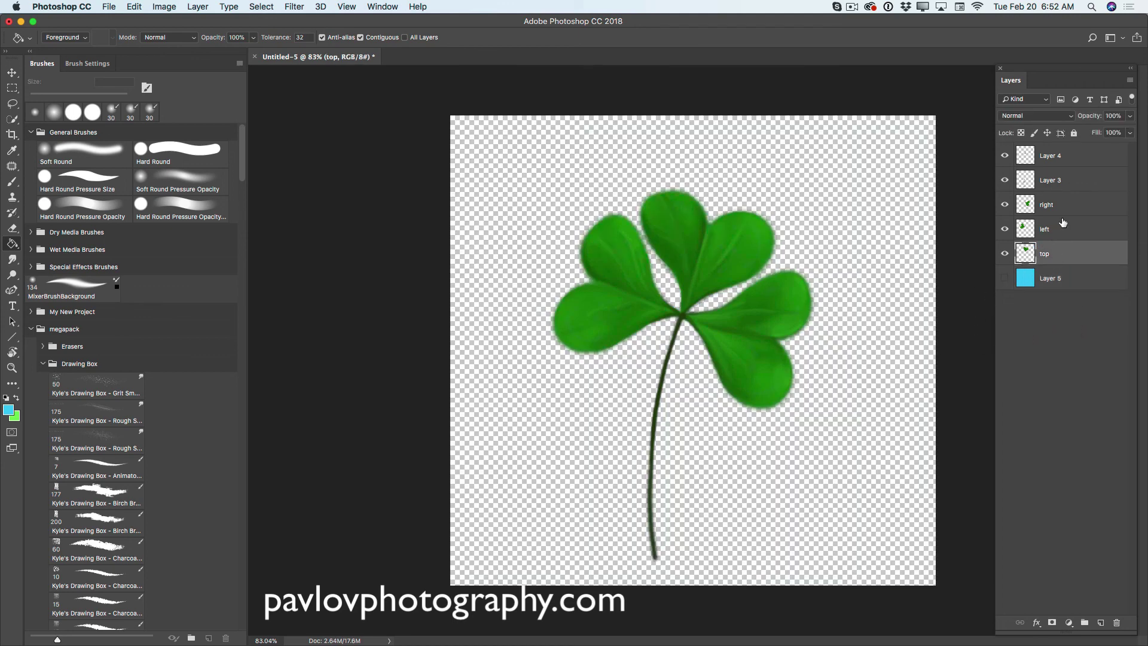
left_click(1129, 80)
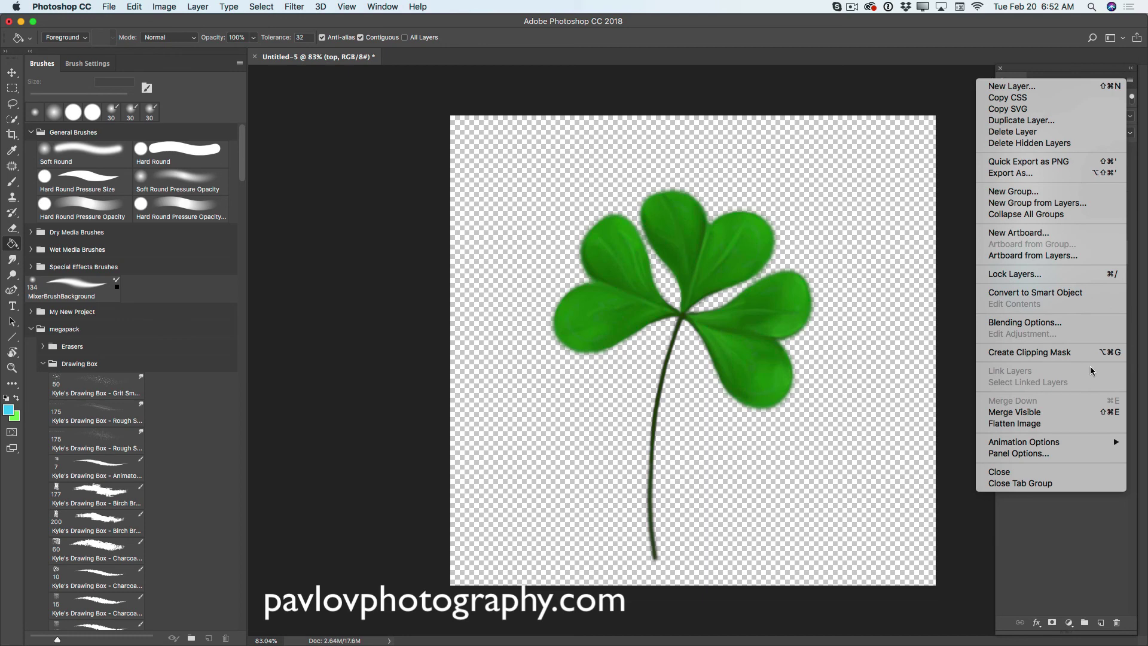
left_click(1036, 412)
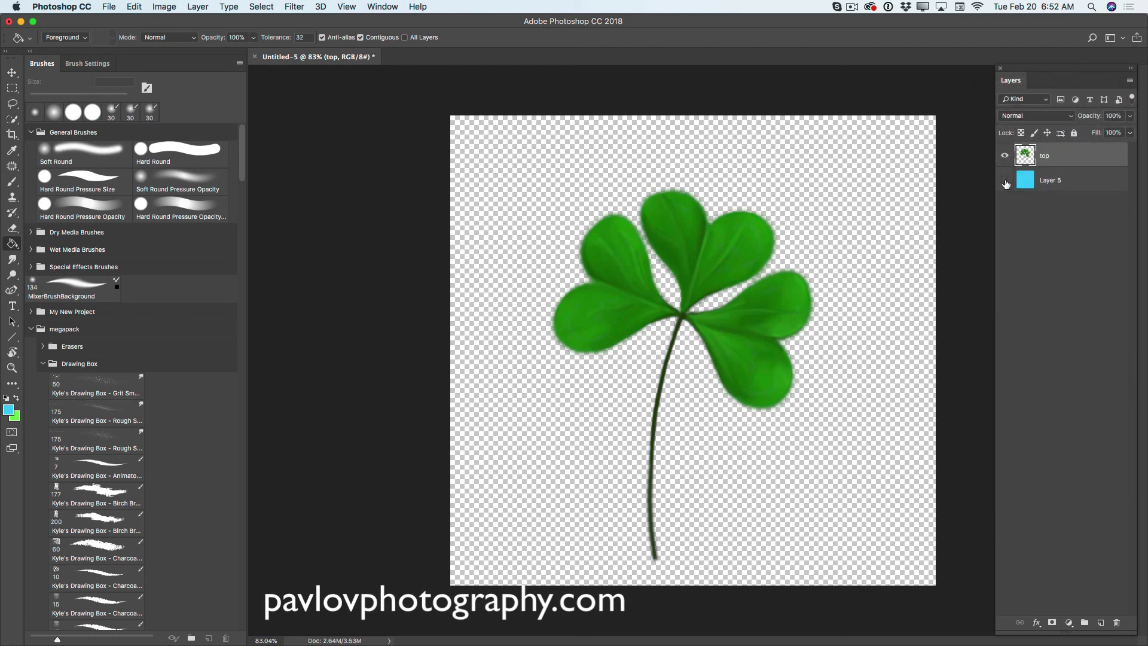
left_click(1005, 156)
left_click(1006, 157)
left_click(1006, 180)
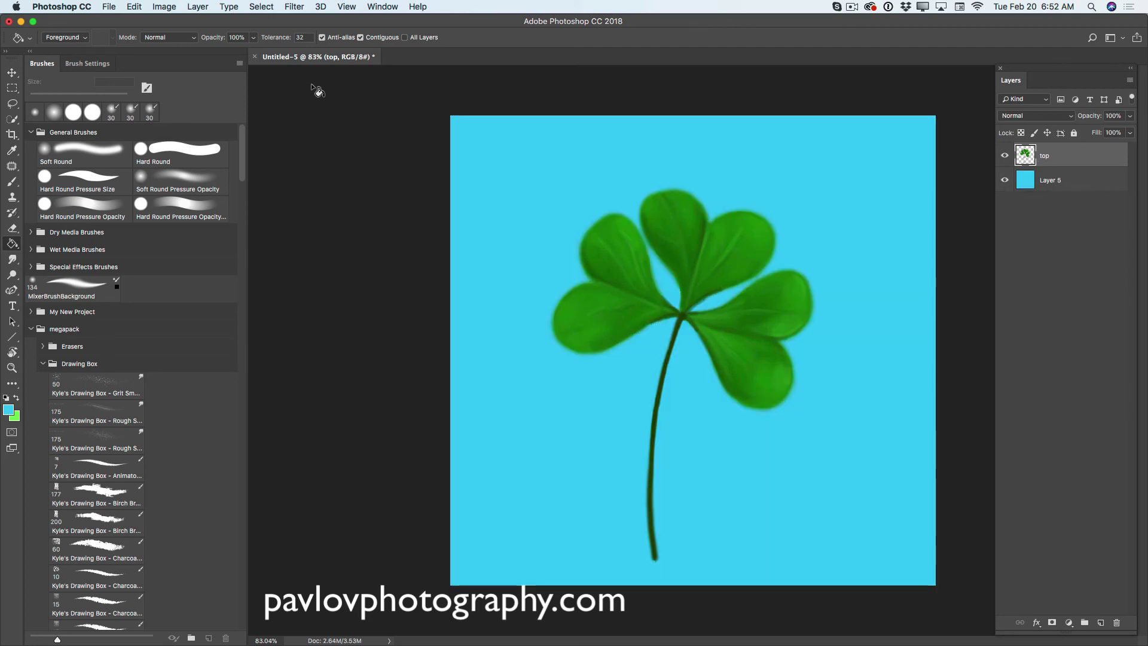
Step: Scale up the merged clover so its stem reaches the canvas's lower edge, and apply the transformation
left_click(12, 72)
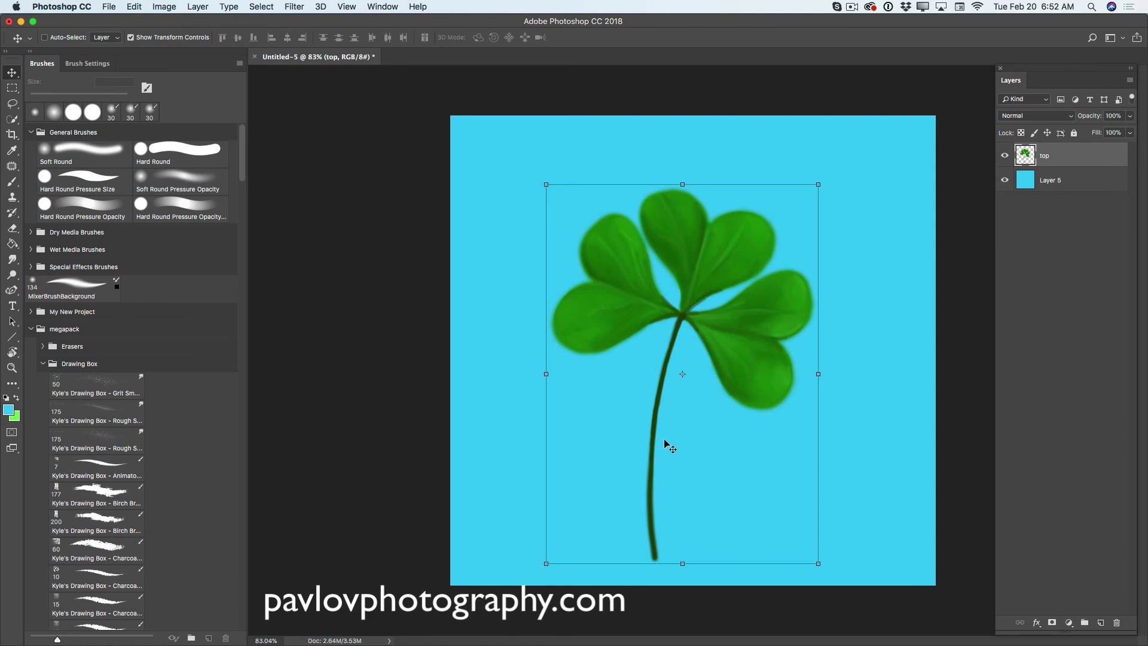
left_click_drag(825, 565, 848, 585)
left_click_drag(546, 185, 542, 176)
left_click(554, 37)
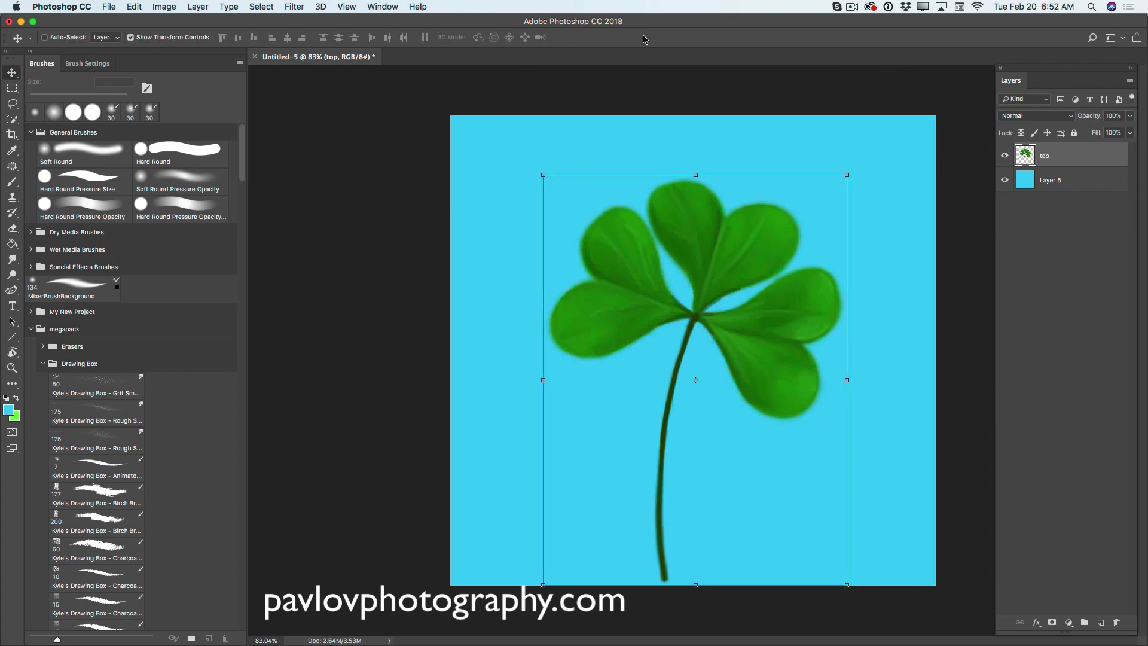
Step: Merge the clover with the blue background layer and duplicate the merged layer
left_click(1130, 80)
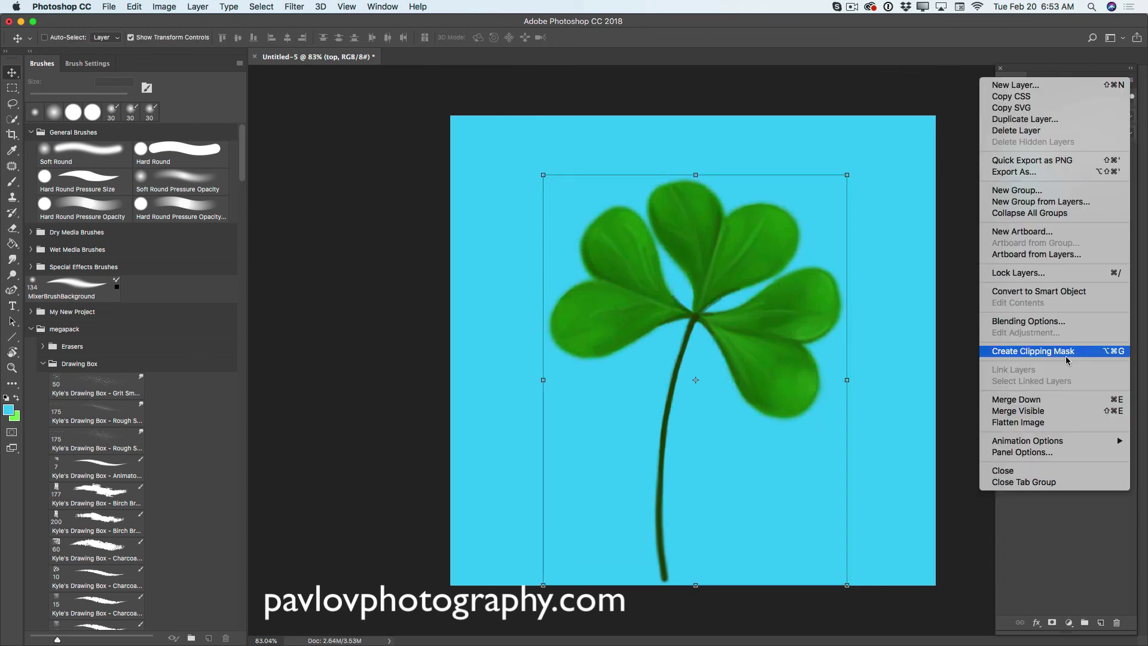
left_click(1033, 412)
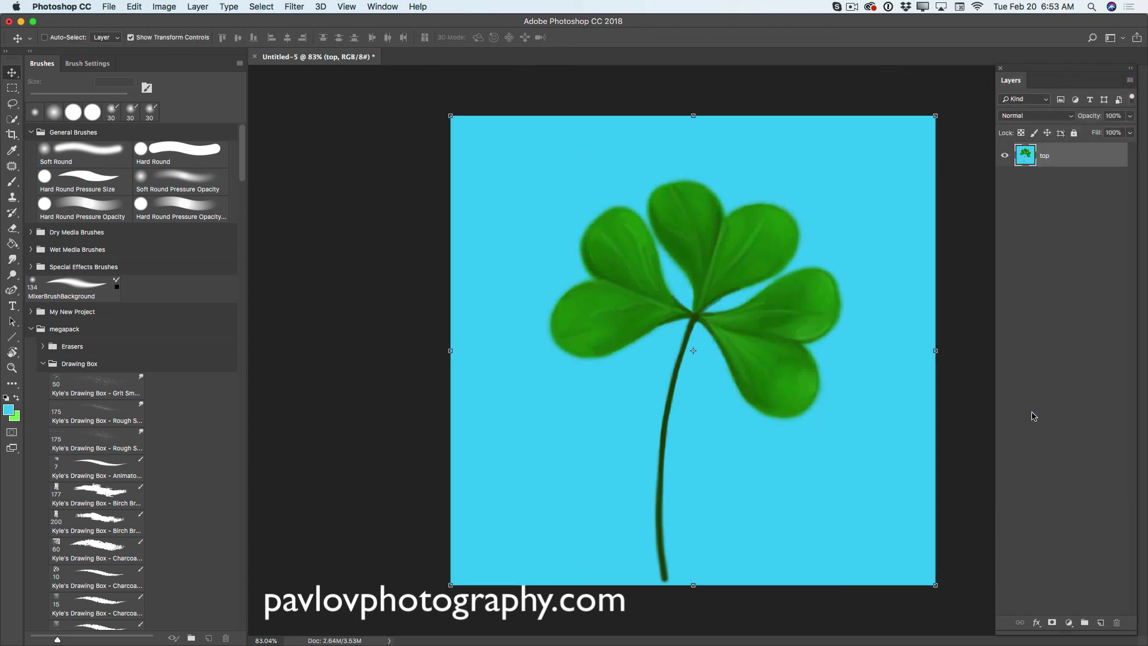
left_click_drag(1064, 163, 1101, 622)
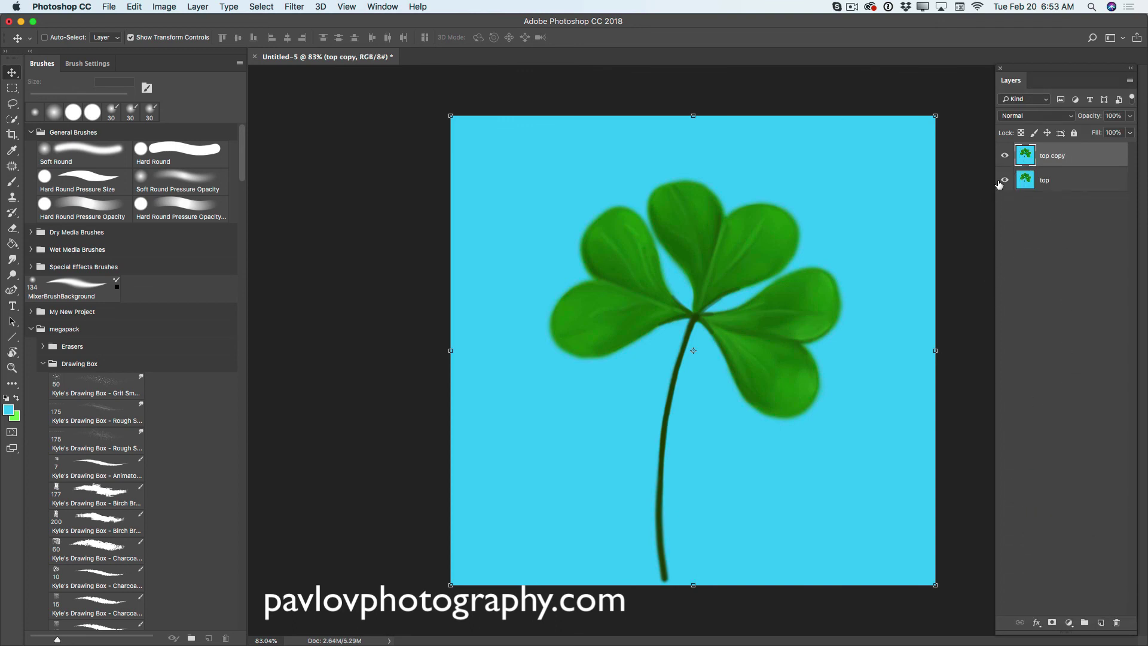
Step: Blend the edges of the leaves and stem into the blue background on the duplicate with the 10 px Mixer Brush
key("b")
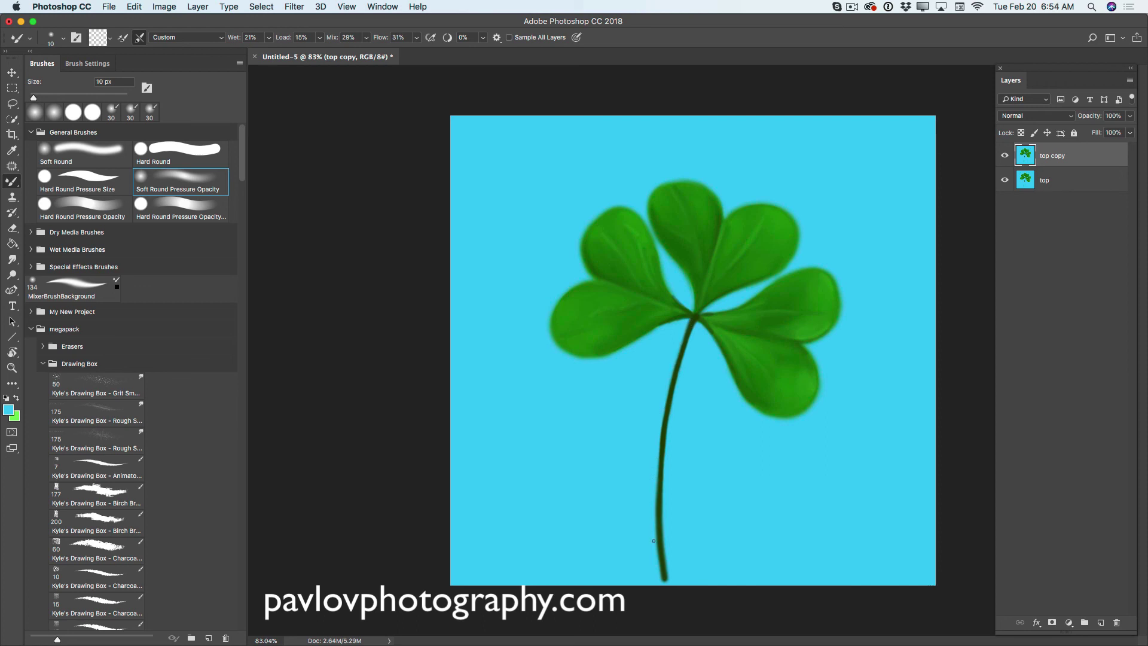
right_click(676, 321)
key("Escape")
Step: Delete the original "top" layer and check the remaining "top copy" layer by toggling its visibility
left_click(1062, 182)
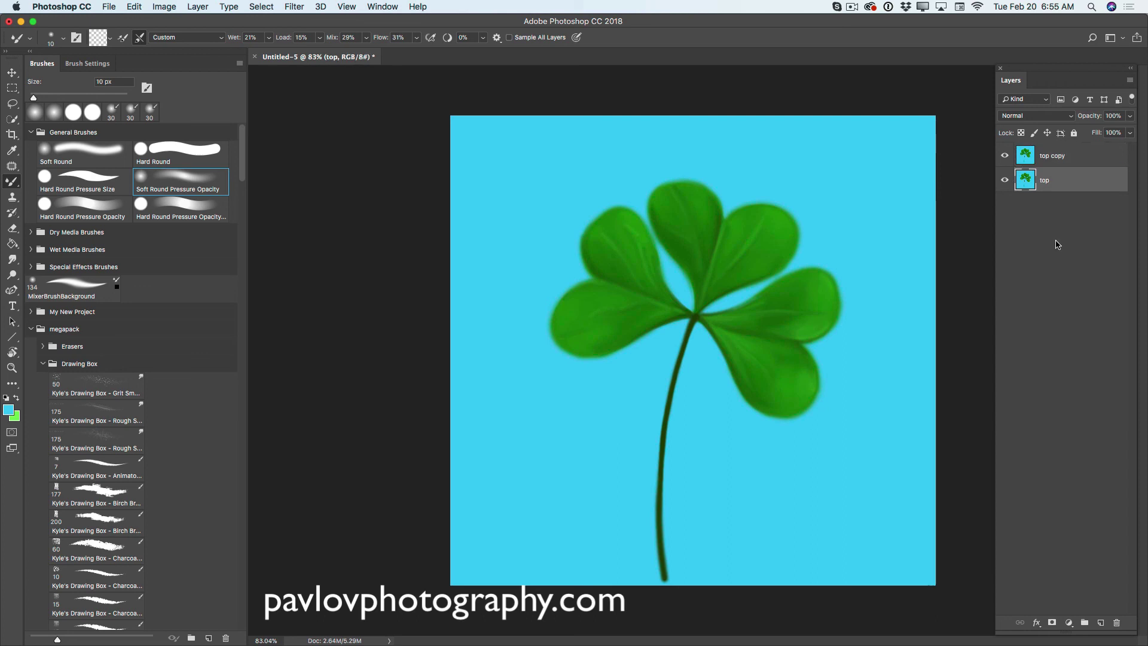
left_click(1116, 623)
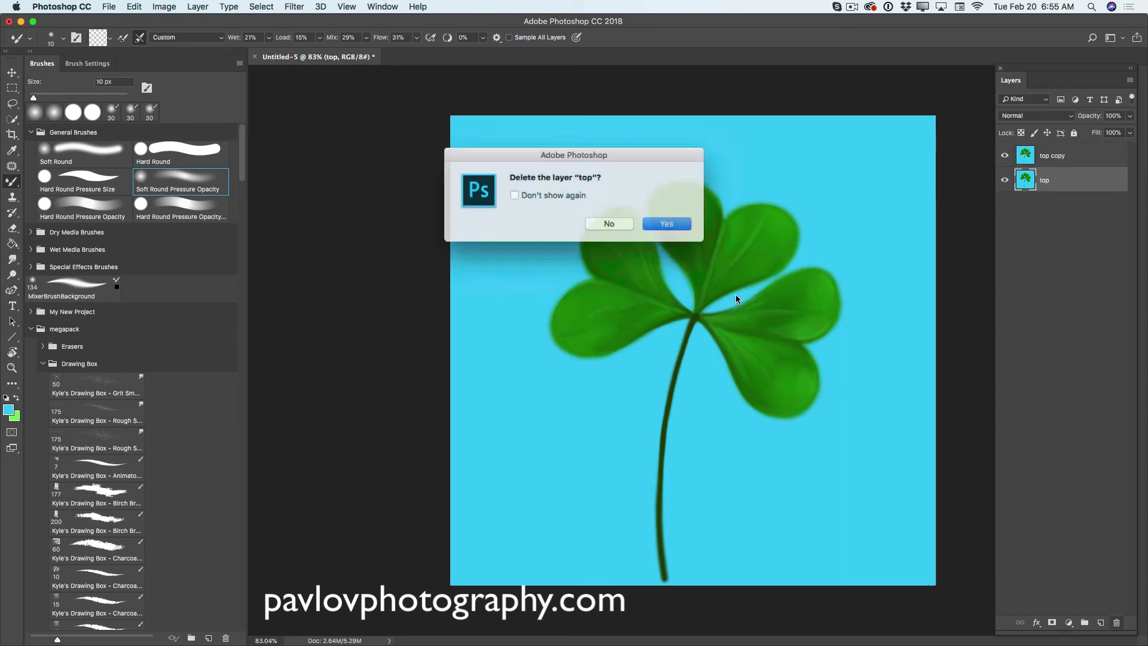
left_click(670, 222)
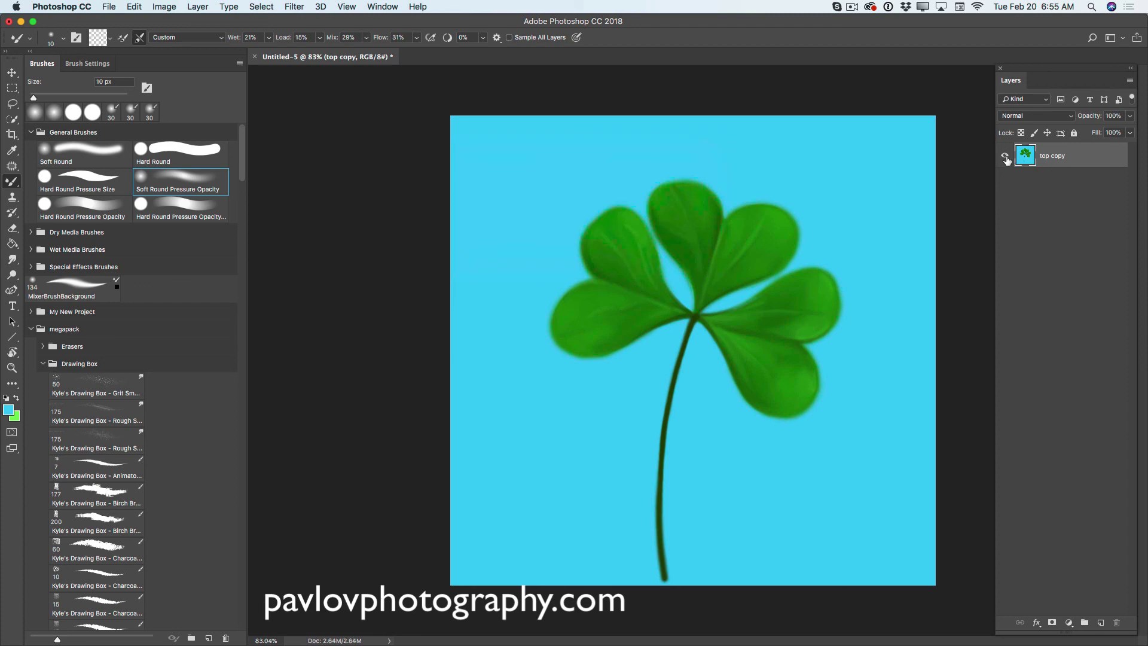
left_click(1005, 156)
left_click(1005, 156)
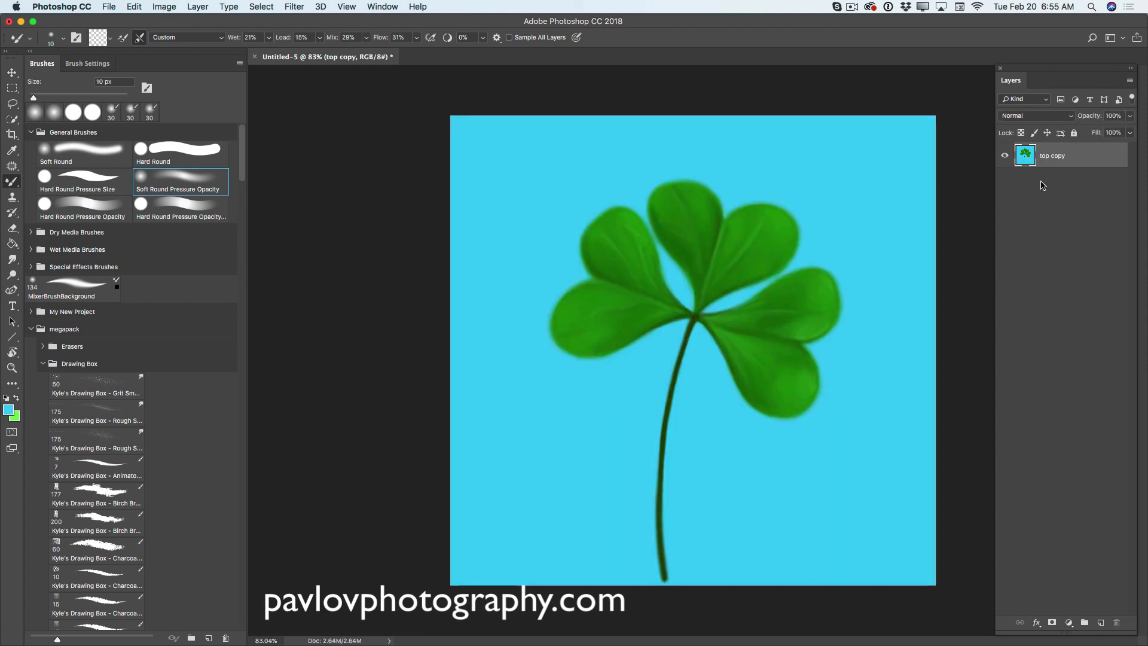